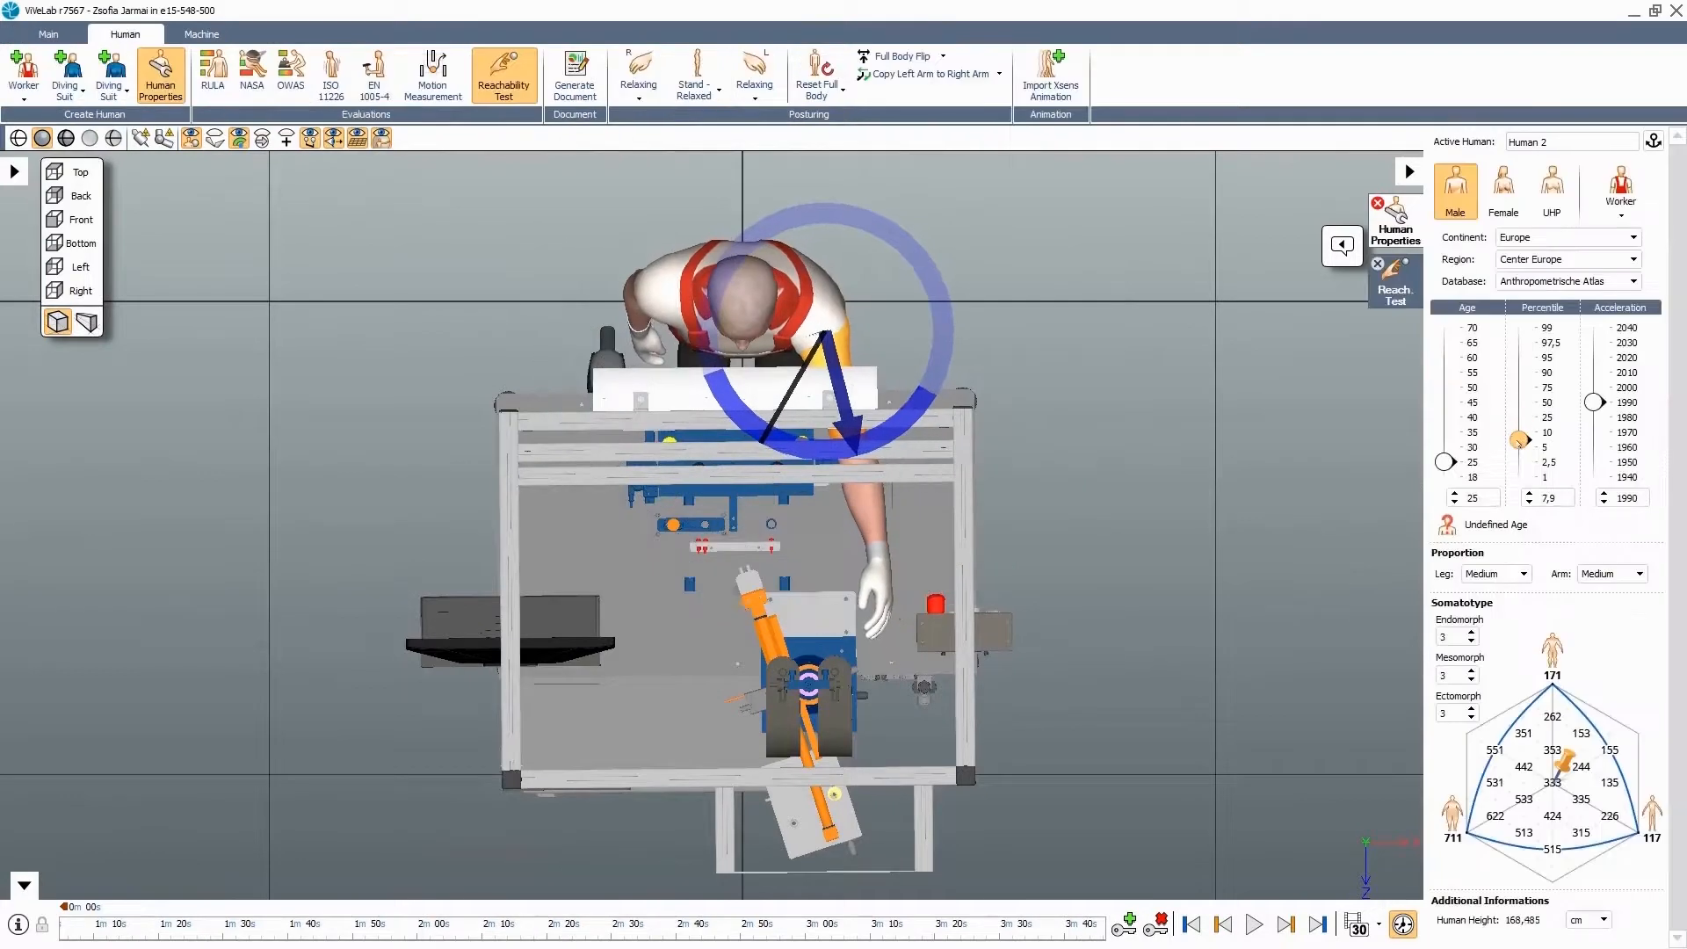
- Set the worker to a 99th-percentile female in Human Properties
{"action": "left_click_drag", "start_coordinate": [1513, 395], "coordinate": [1519, 439]}
{"action": "left_click", "coordinate": [1502, 191]}
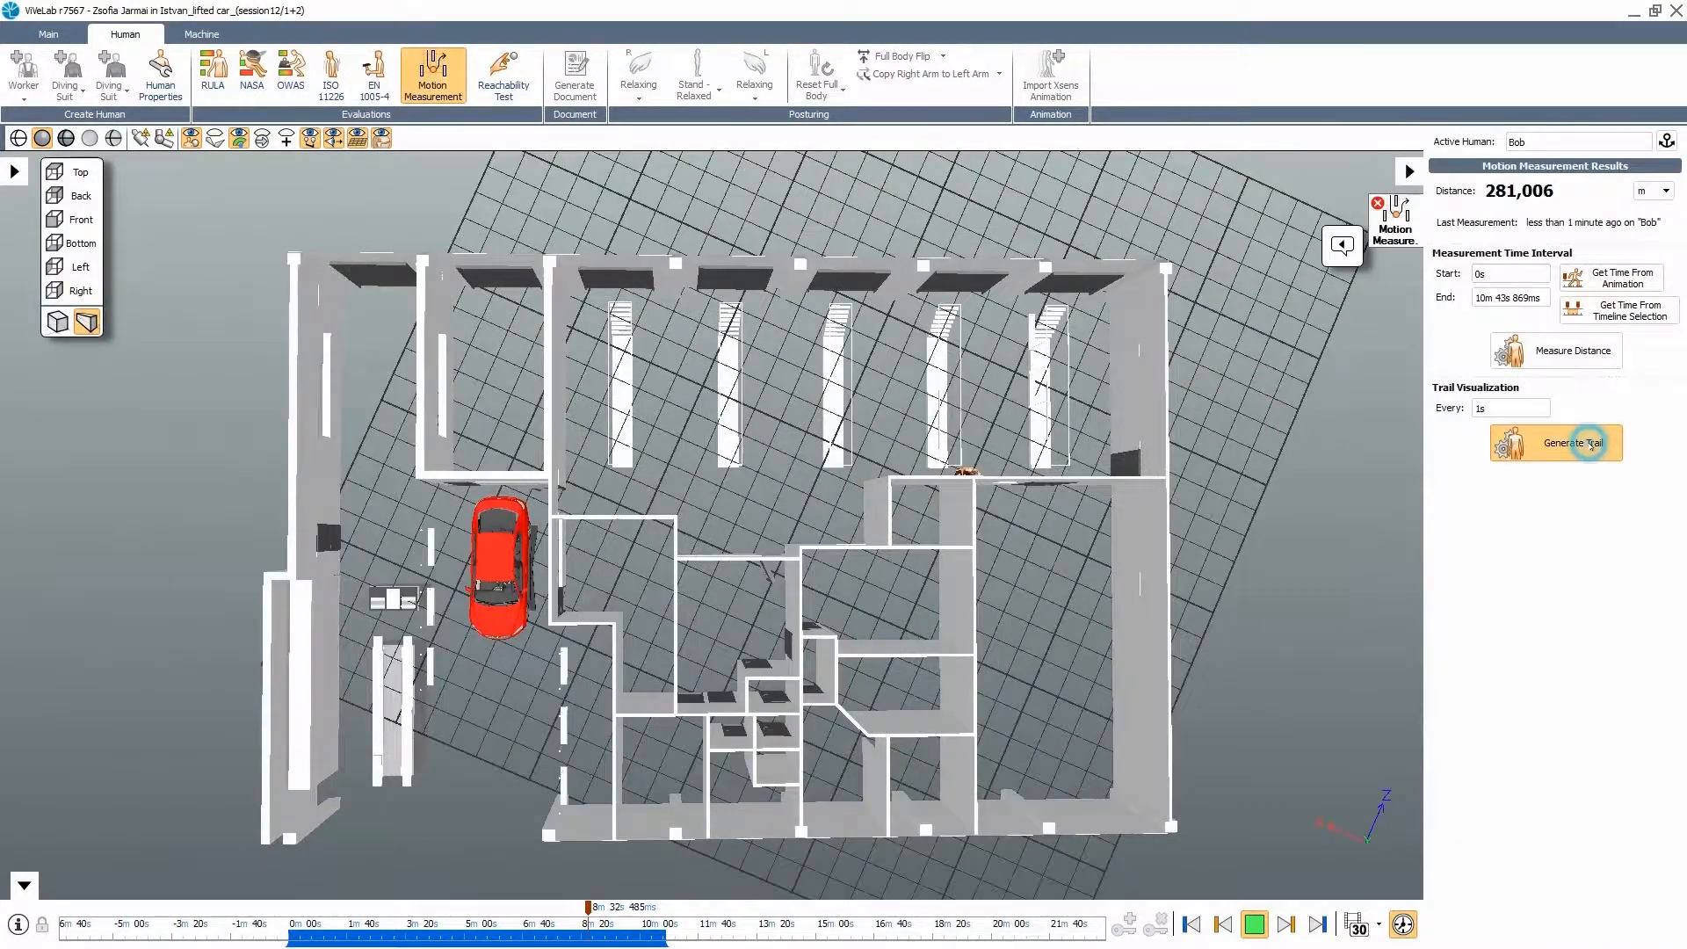
- Generate the motion measurement trail for the workshop layout
{"action": "left_click", "coordinate": [1573, 444]}
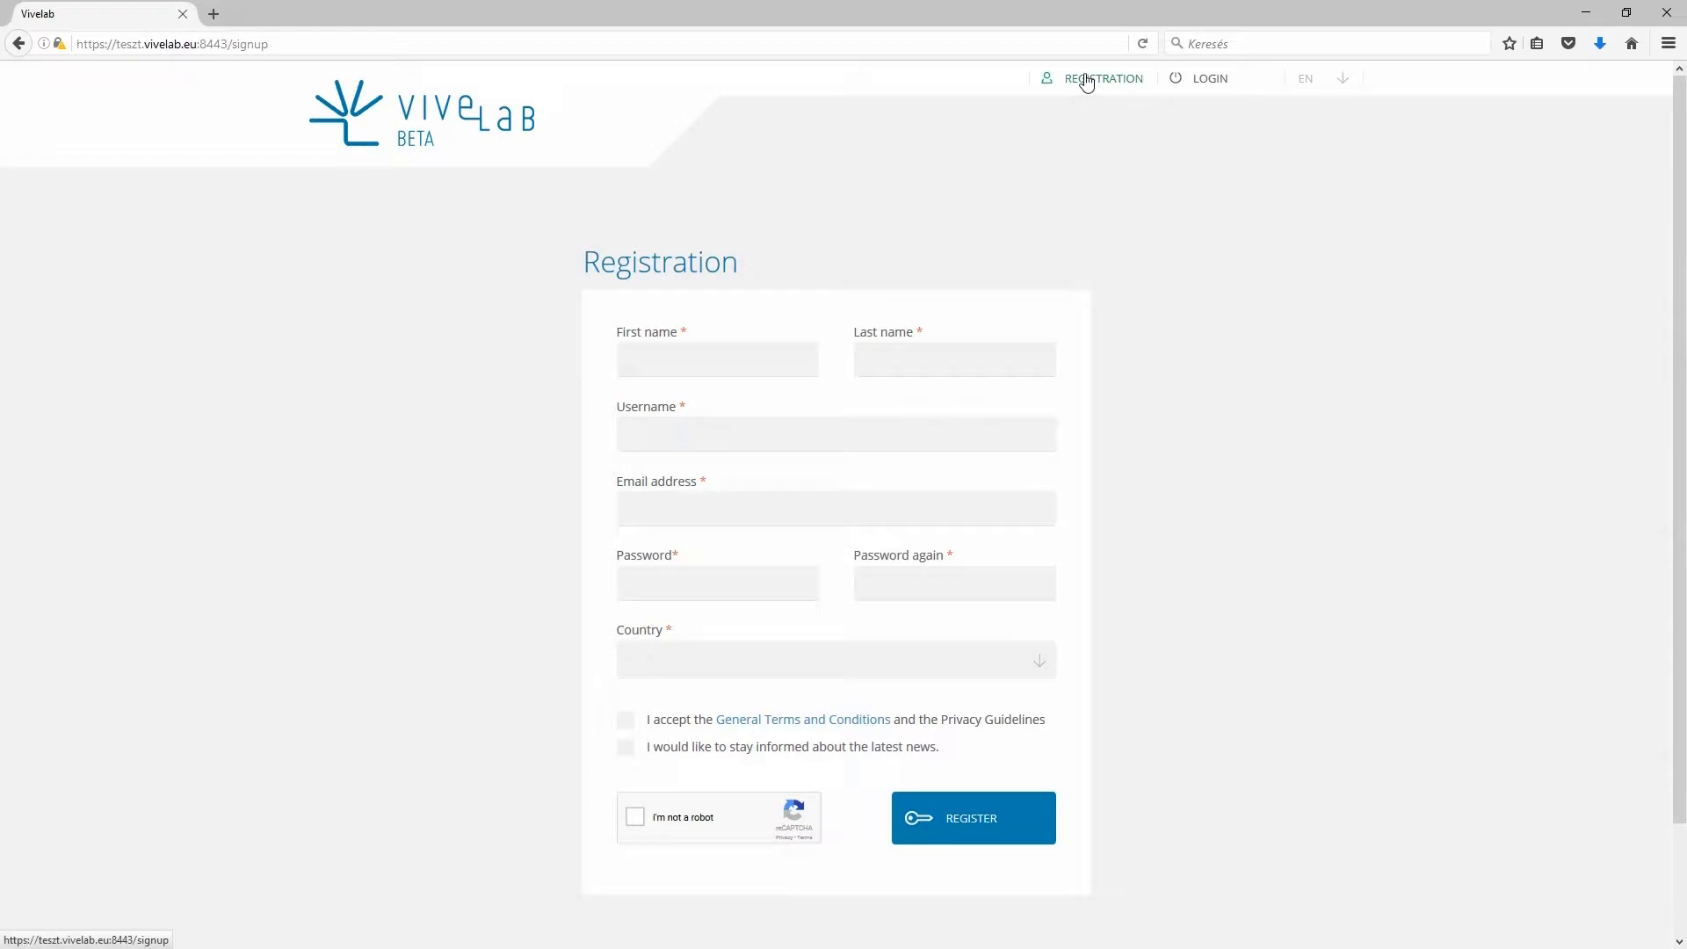
- Enter the new user's first name, last name and username
{"action": "left_click", "coordinate": [762, 367]}
{"action": "type", "text": "John"}
{"action": "left_click", "coordinate": [879, 359]}
{"action": "type", "text": "Smith"}
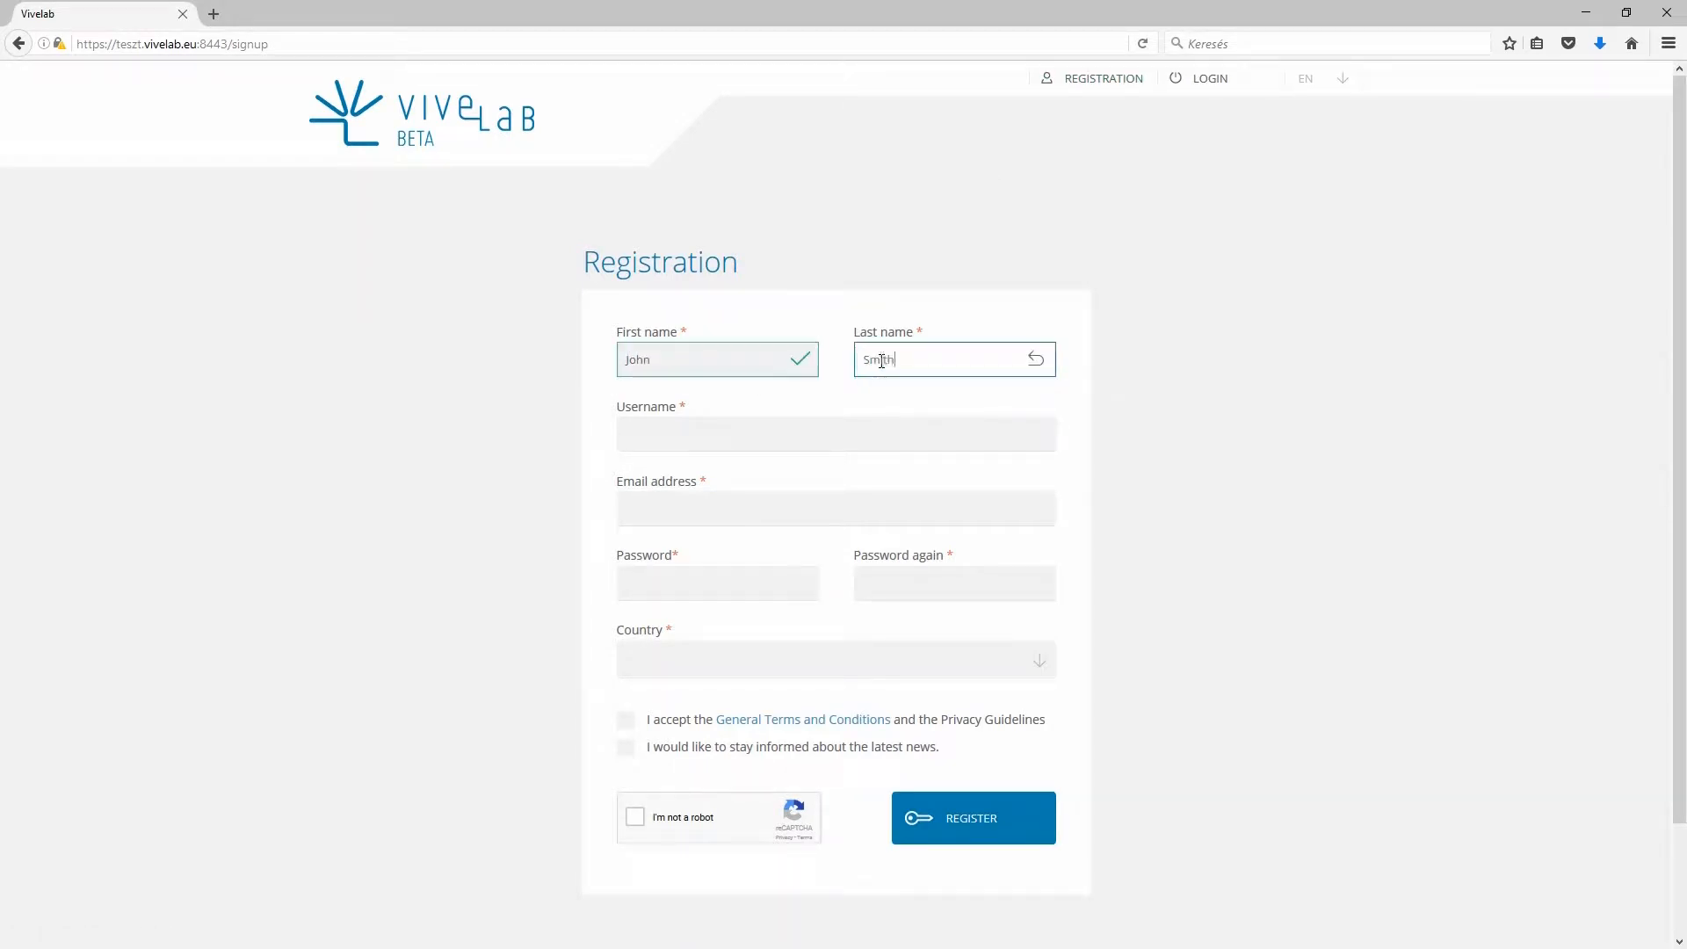
{"action": "left_click", "coordinate": [850, 429]}
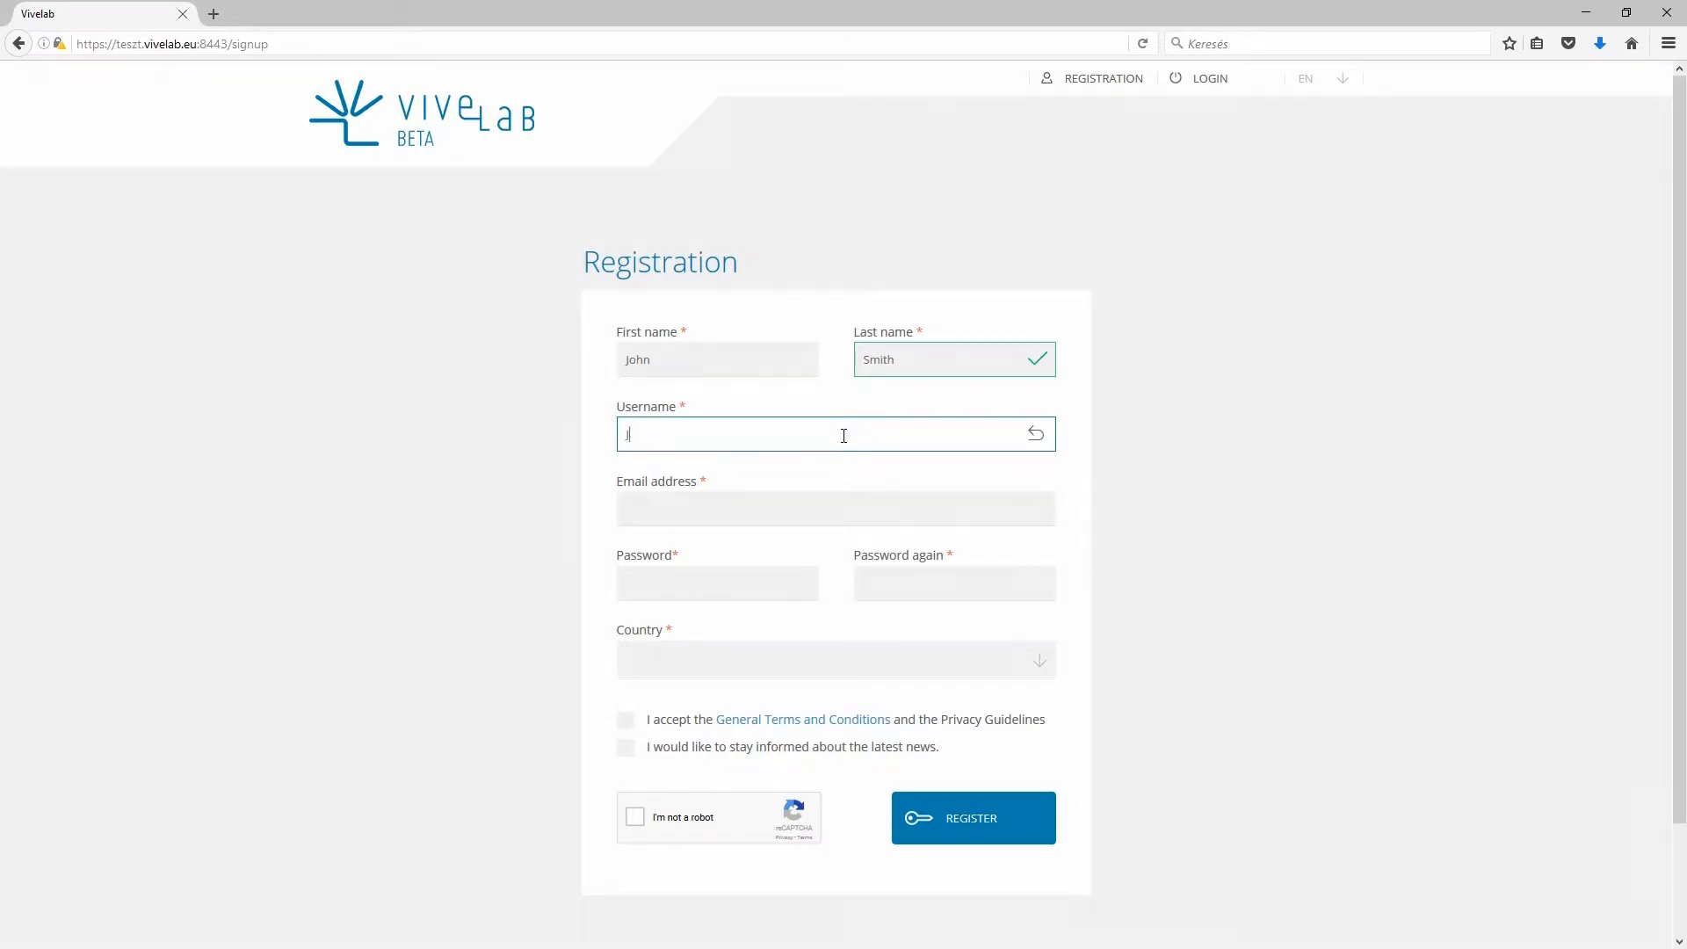
{"action": "type", "text": "n"}
- Enter the user's e-mail address and the account password twice
{"action": "left_click", "coordinate": [802, 510]}
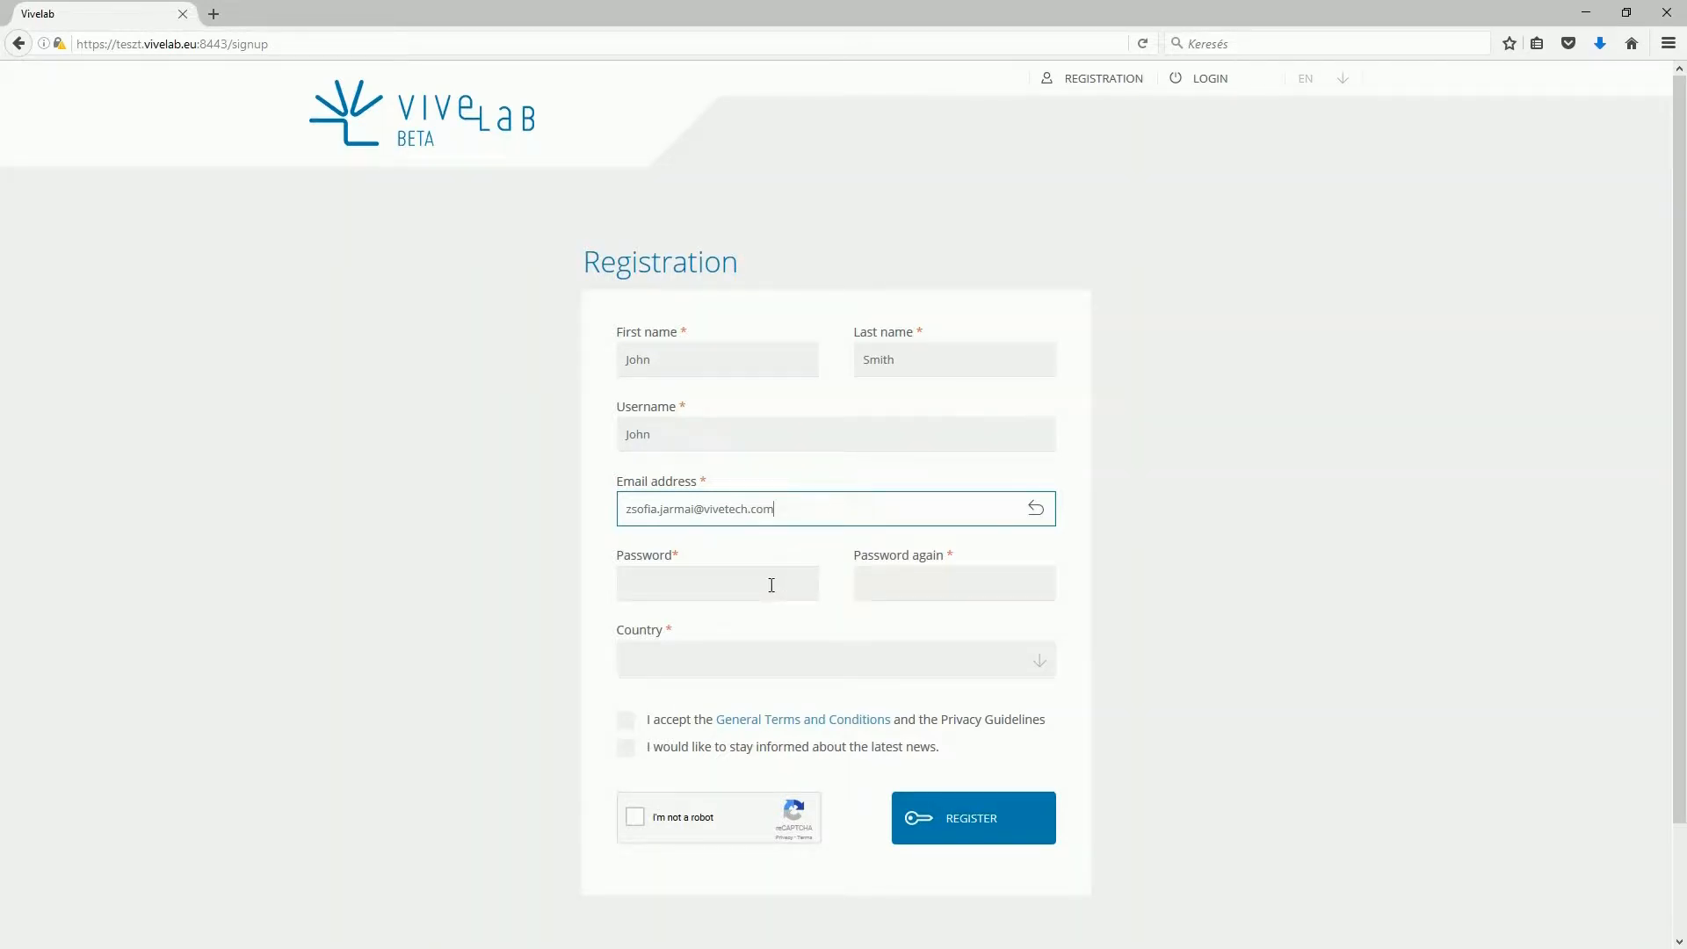
{"action": "left_click", "coordinate": [771, 585]}
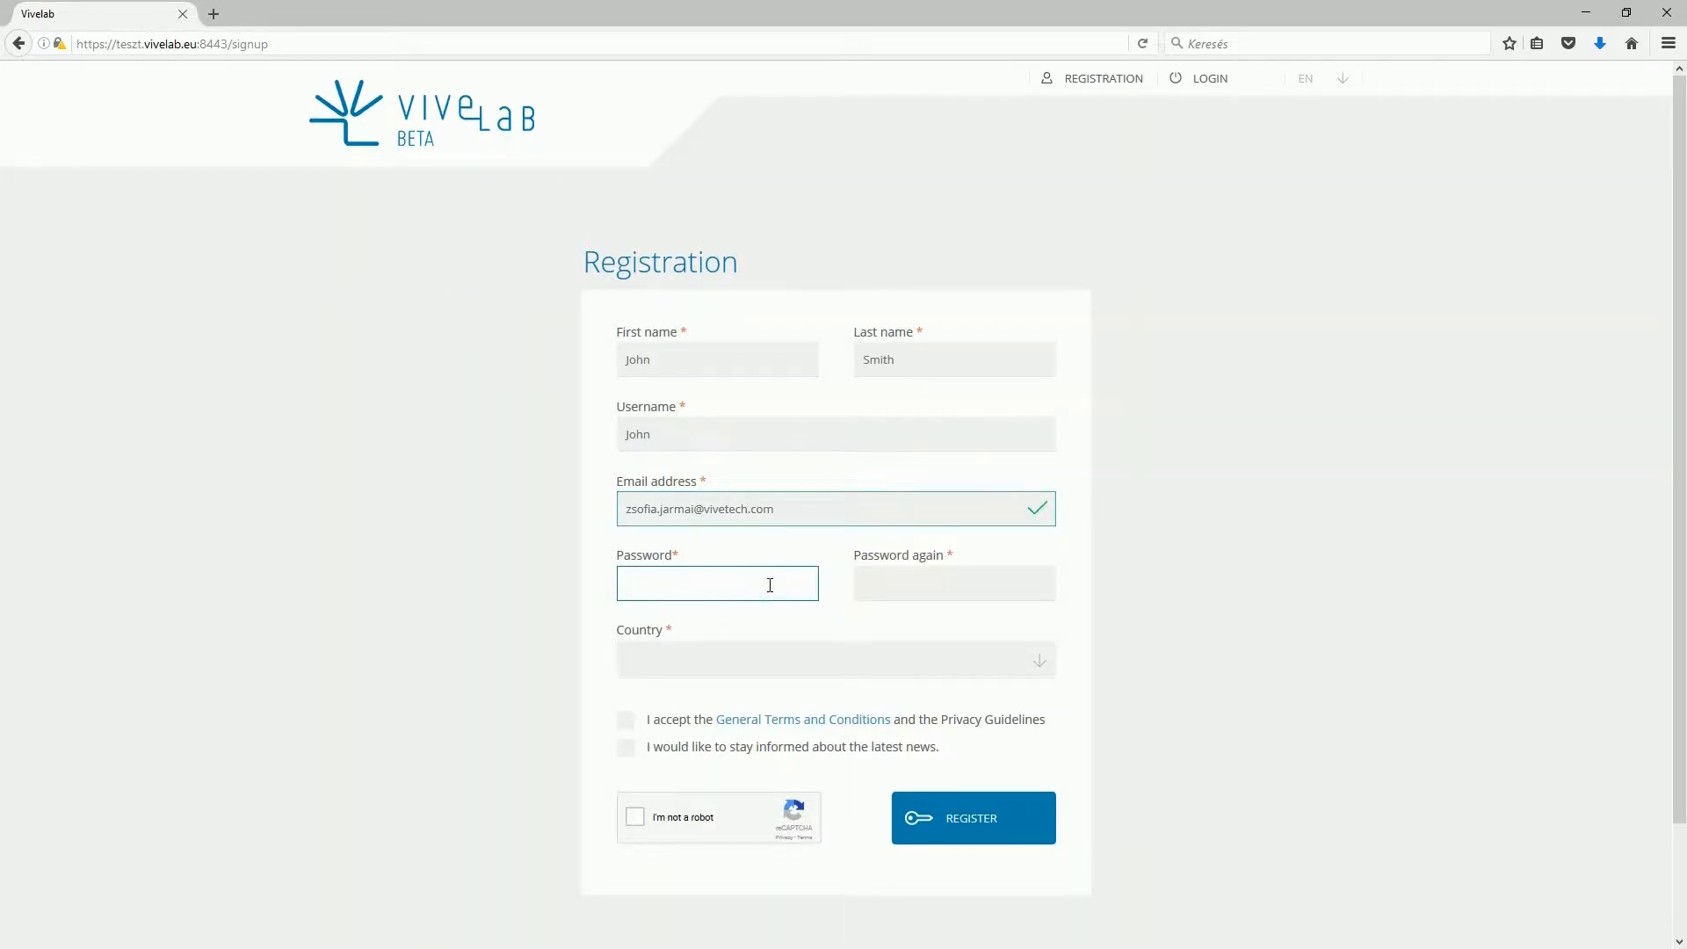
{"action": "type", "text": "d1"}
{"action": "left_click", "coordinate": [910, 583]}
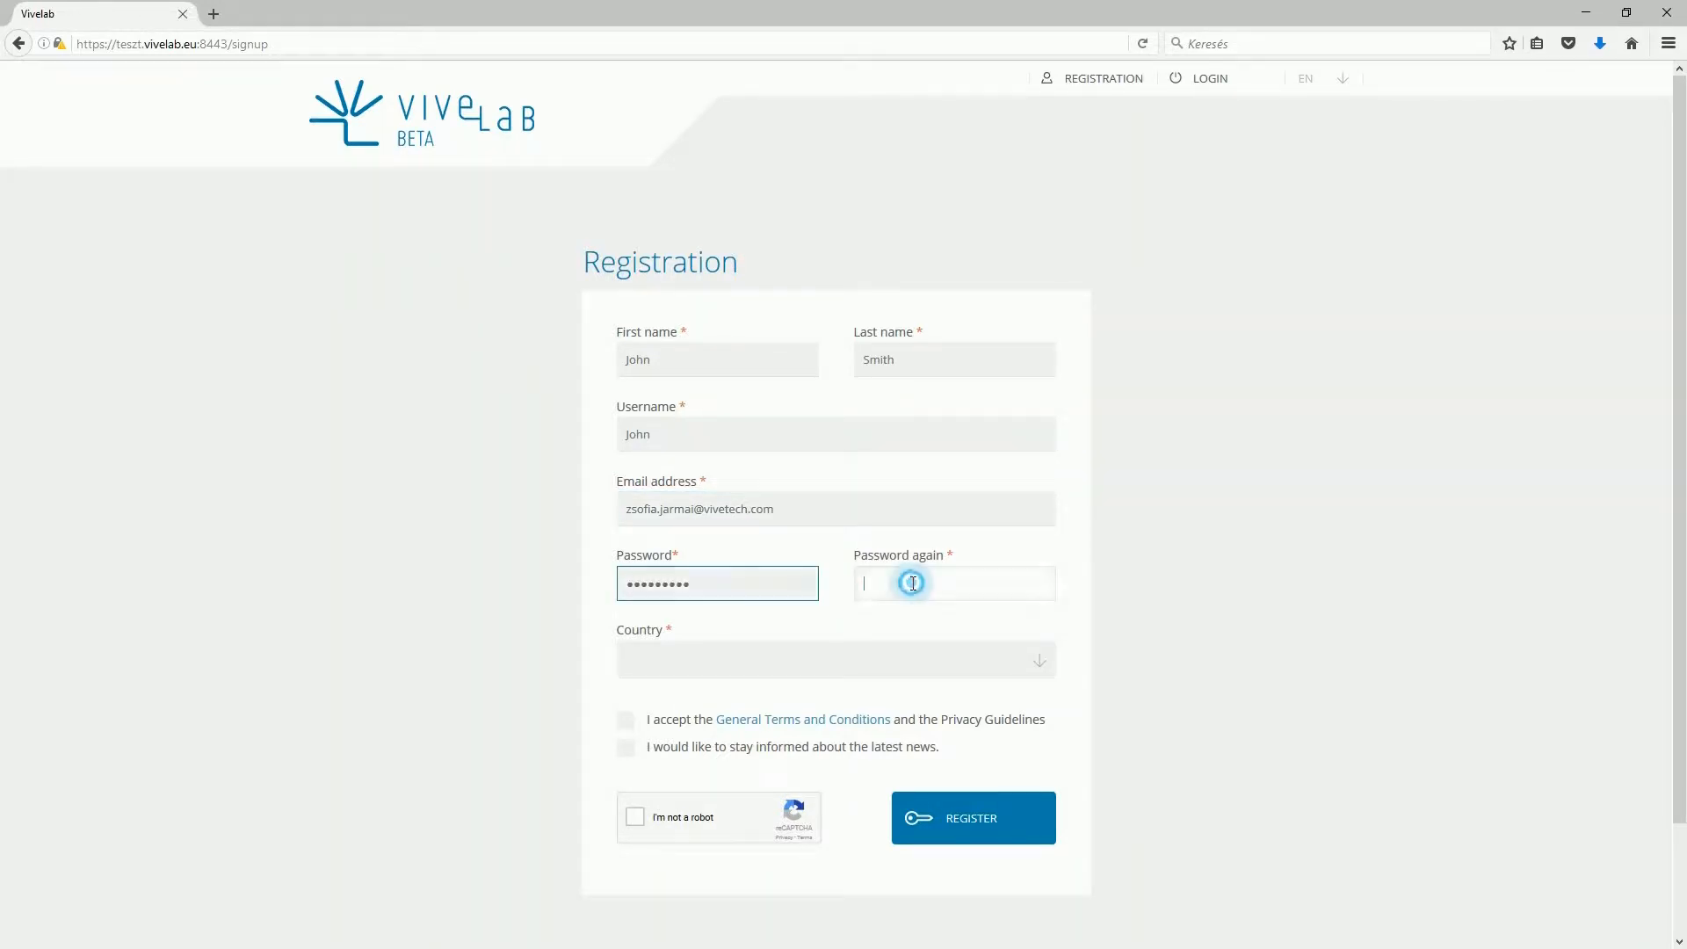
{"action": "type", "text": "••••••••"}
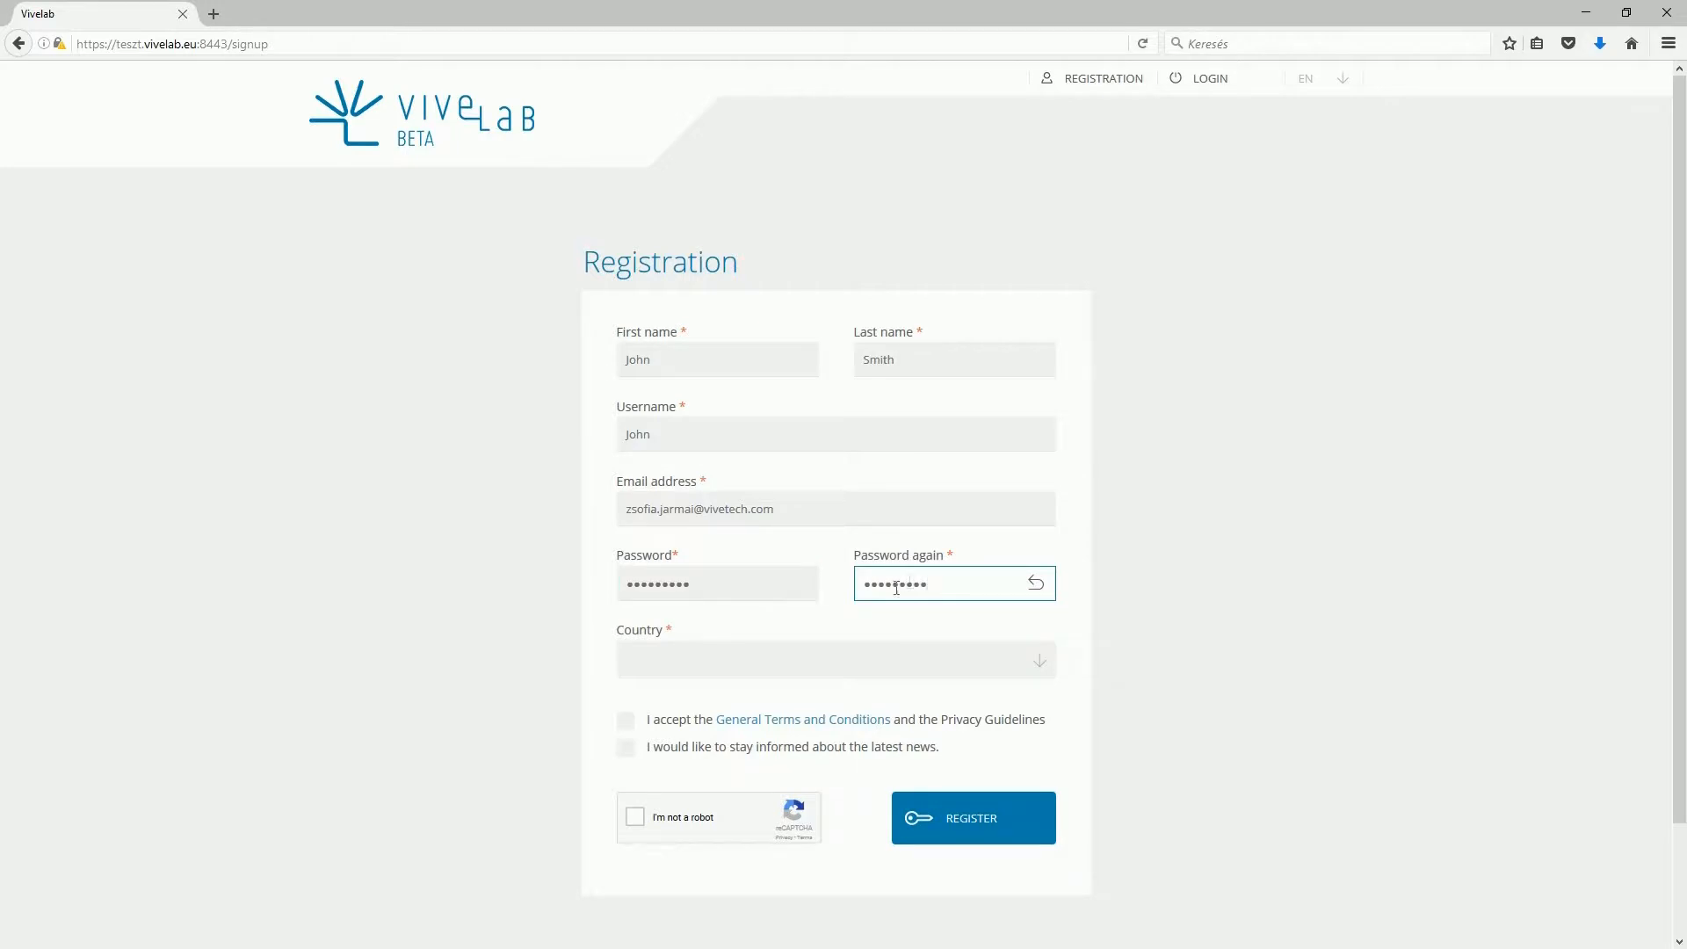
- Choose Hungary as country, tick both consents and the reCAPTCHA, and submit
{"action": "left_click", "coordinate": [916, 655]}
{"action": "type", "text": "hungar"}
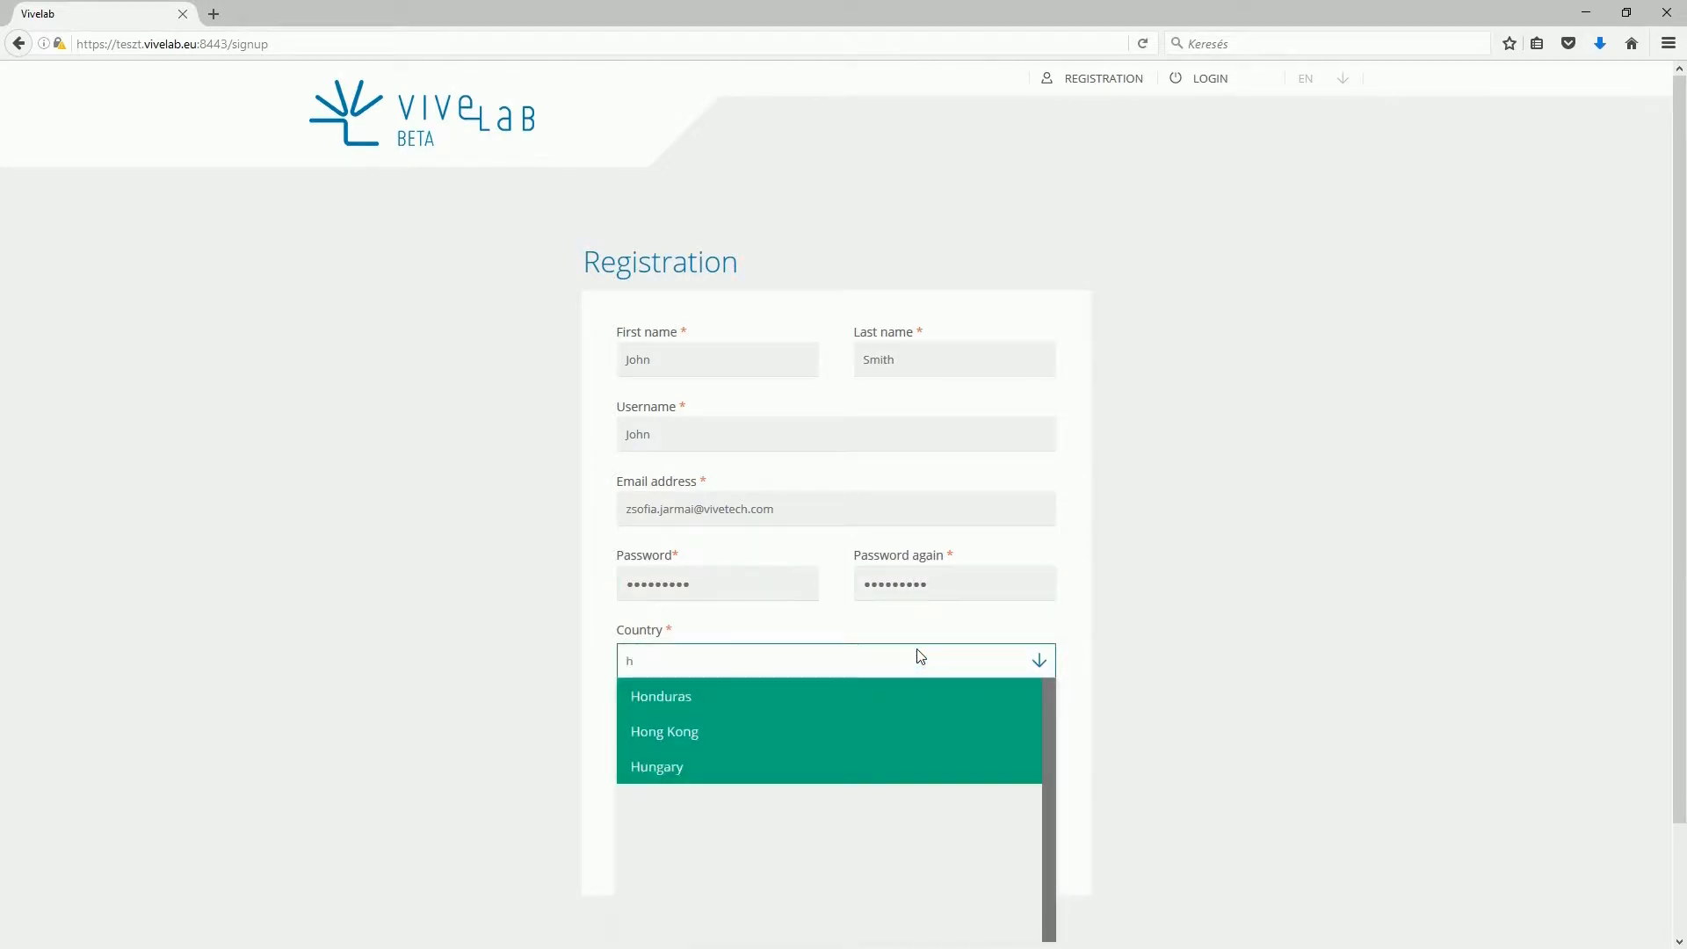
{"action": "left_click", "coordinate": [908, 694]}
{"action": "left_click", "coordinate": [627, 723]}
{"action": "left_click", "coordinate": [627, 748]}
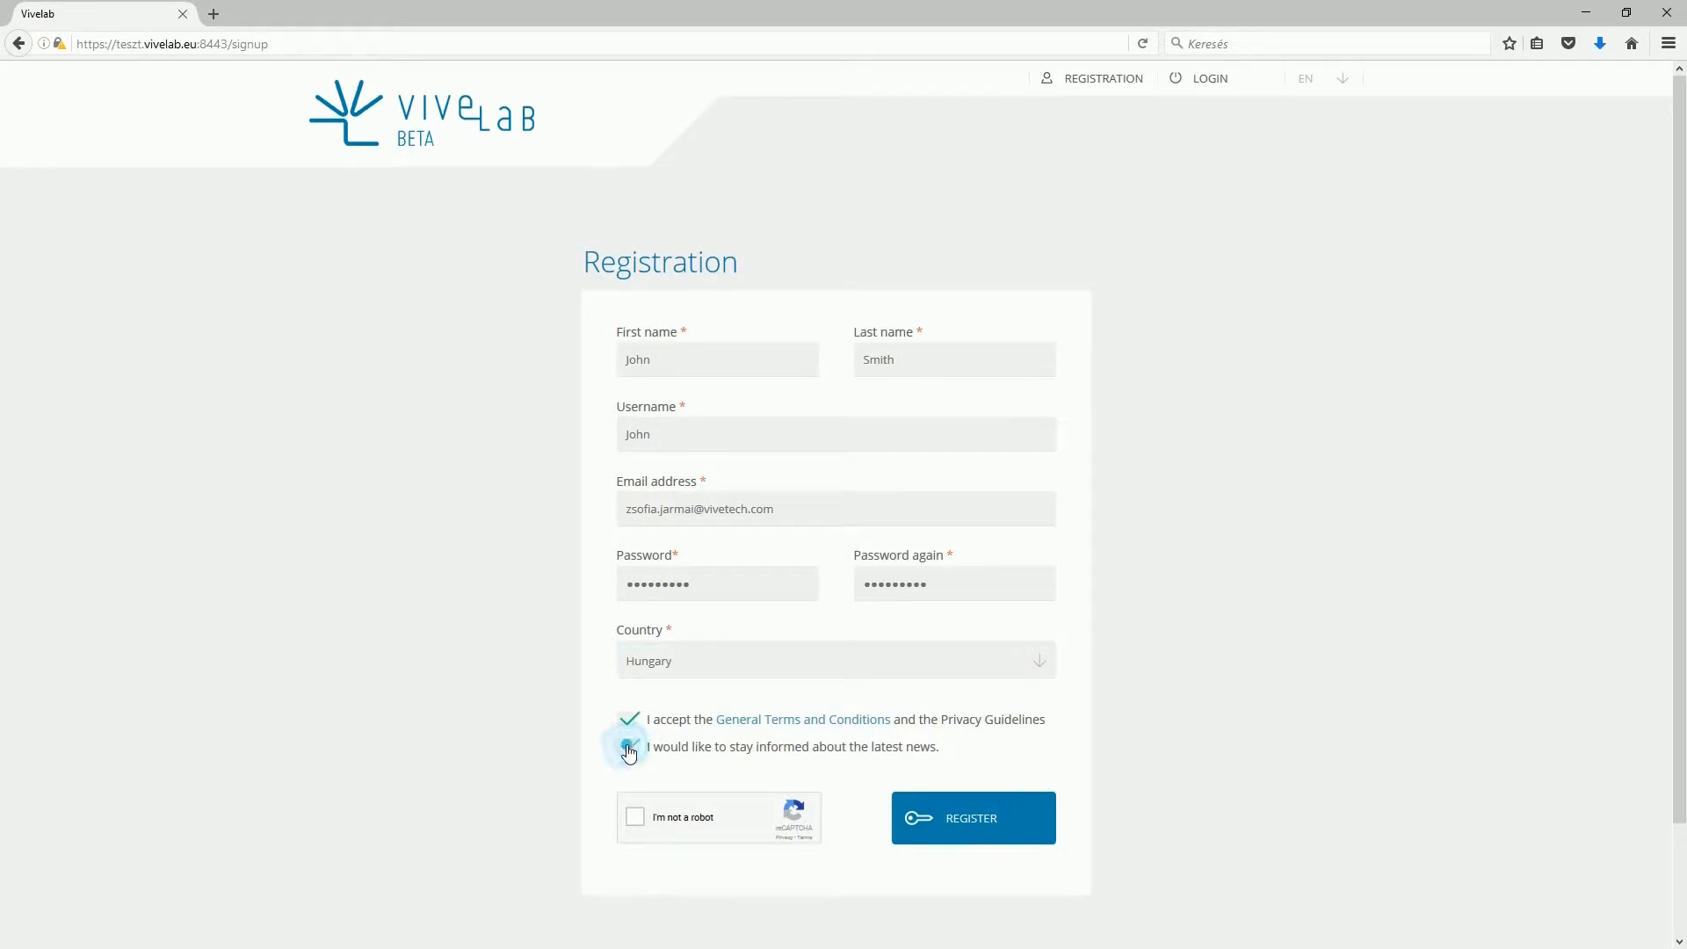
{"action": "left_click", "coordinate": [638, 821]}
{"action": "left_click", "coordinate": [1019, 835]}
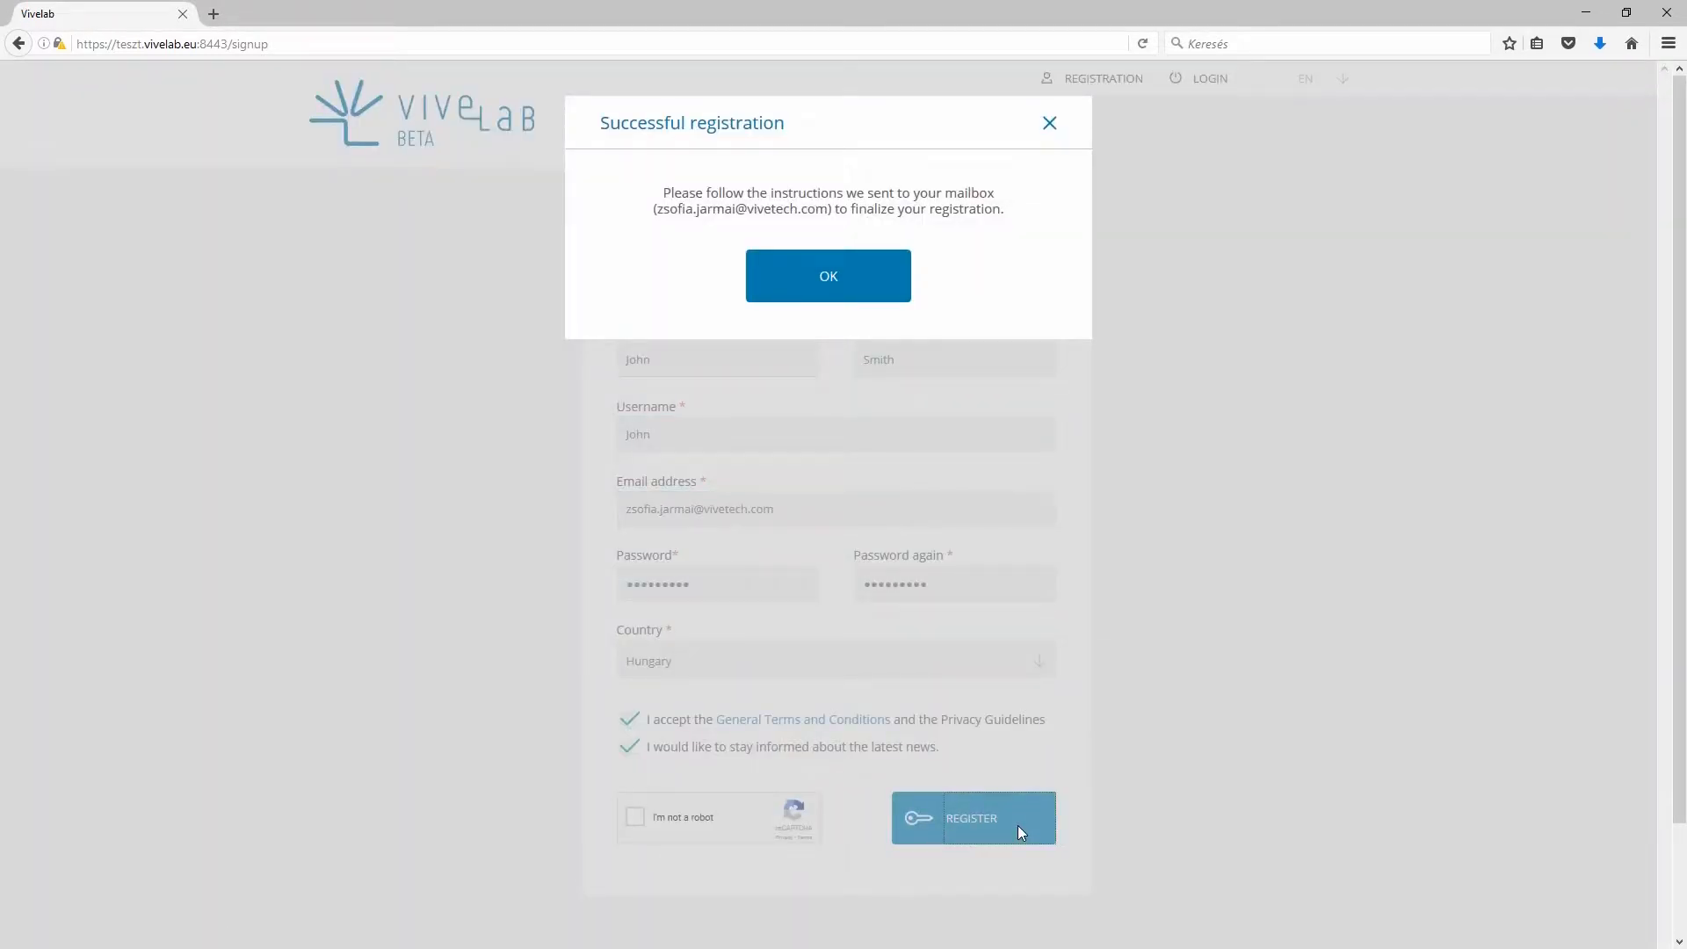
- Dismiss the successful registration message to reach the Login page
{"action": "left_click", "coordinate": [852, 279]}
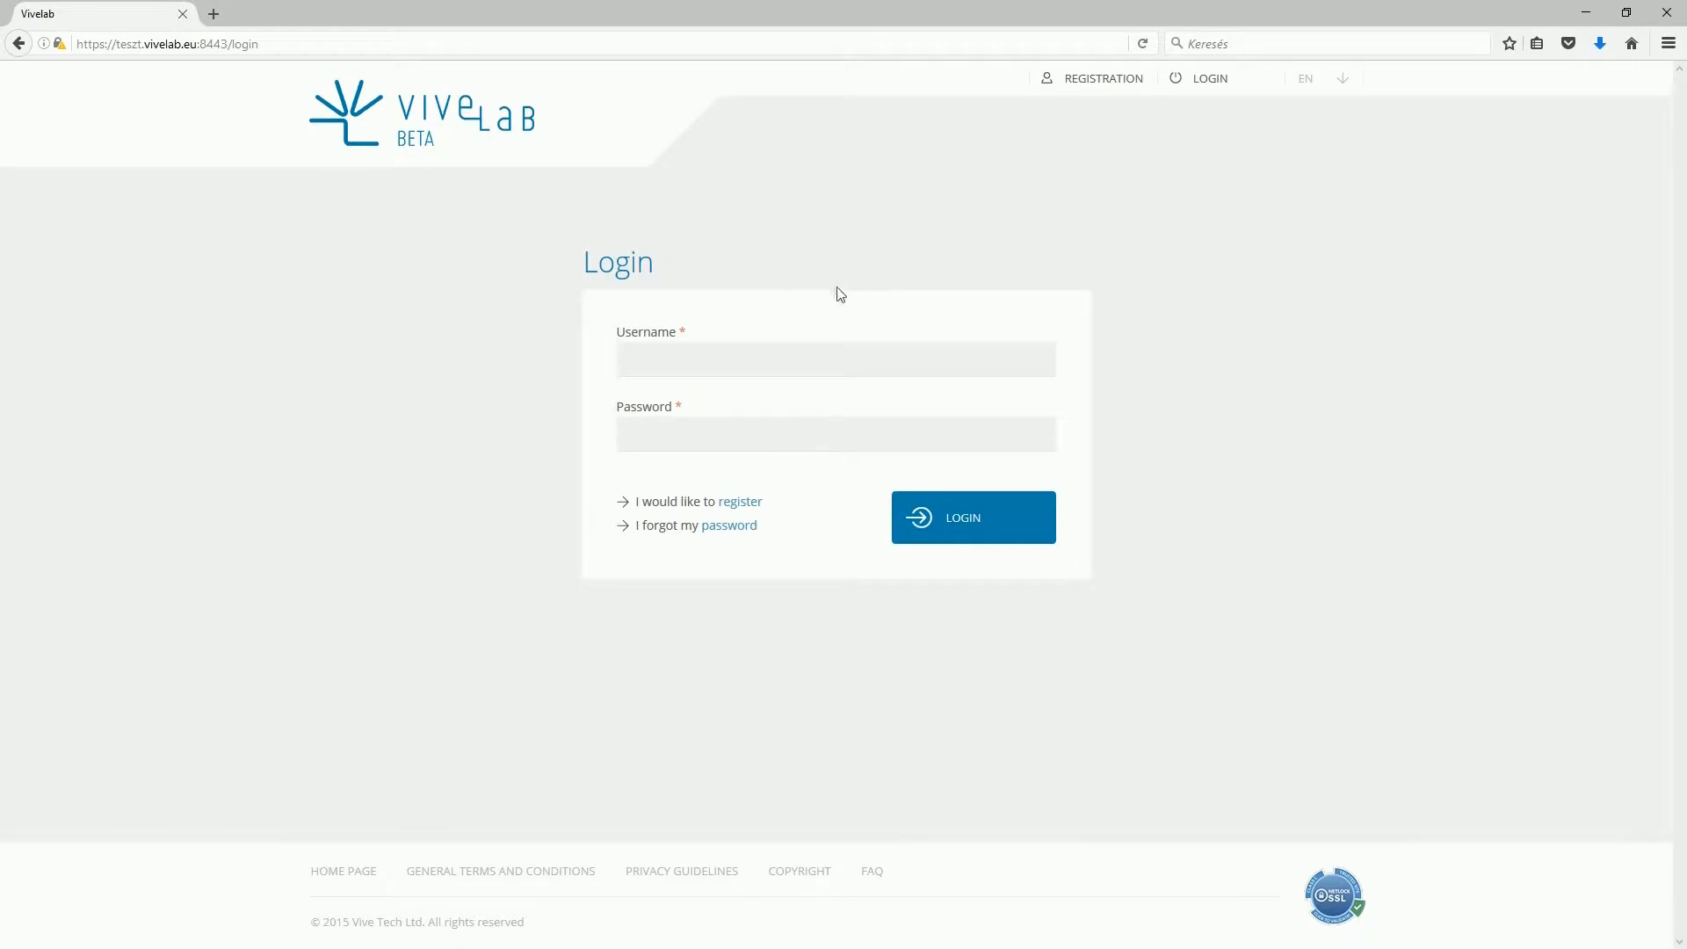
- Log in with the new account's username and password
{"action": "left_click", "coordinate": [795, 356]}
{"action": "type", "text": "John"}
{"action": "key", "text": "Tab"}
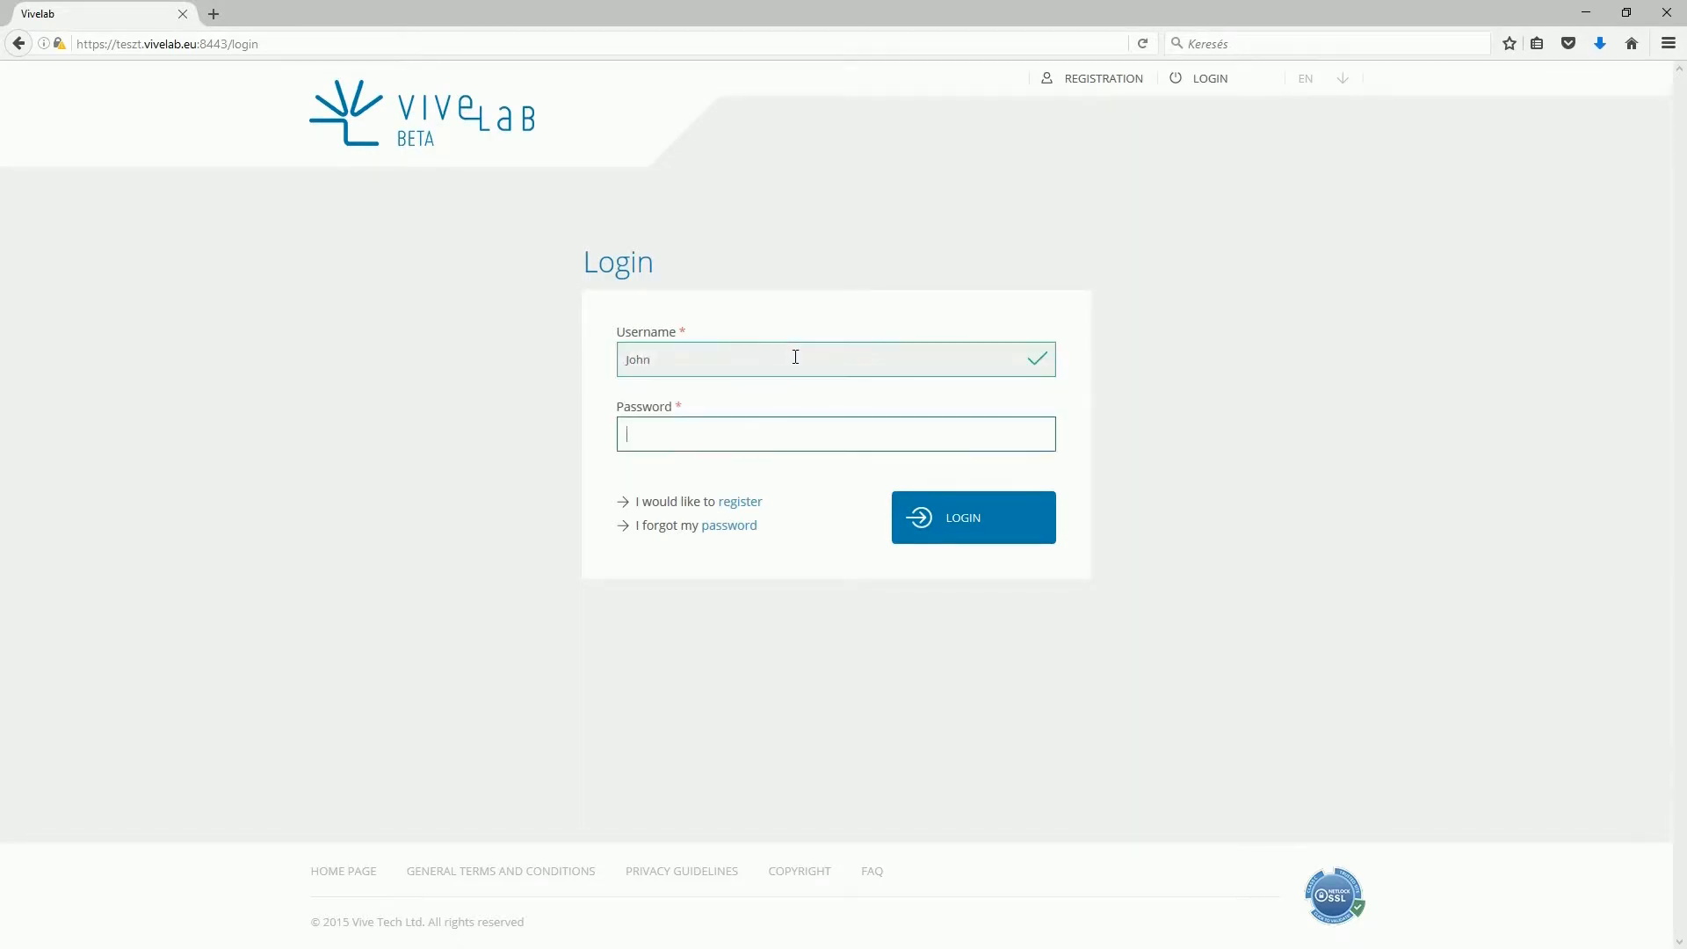
{"action": "type", "text": "•••••"}
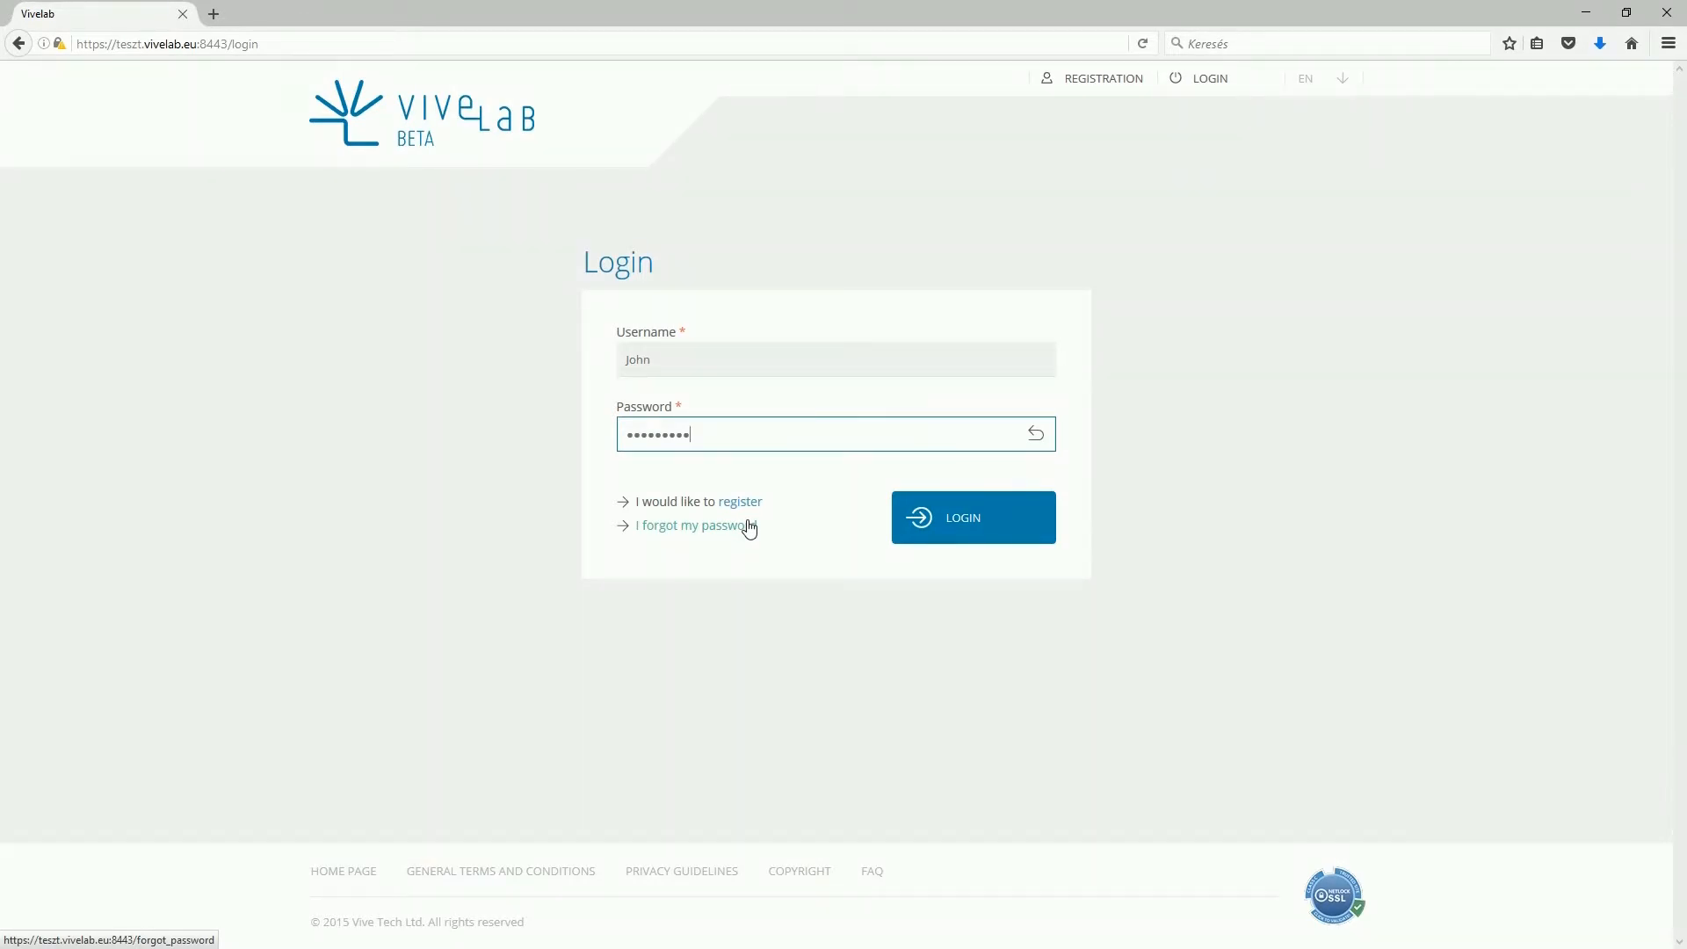
{"action": "left_click", "coordinate": [966, 518]}
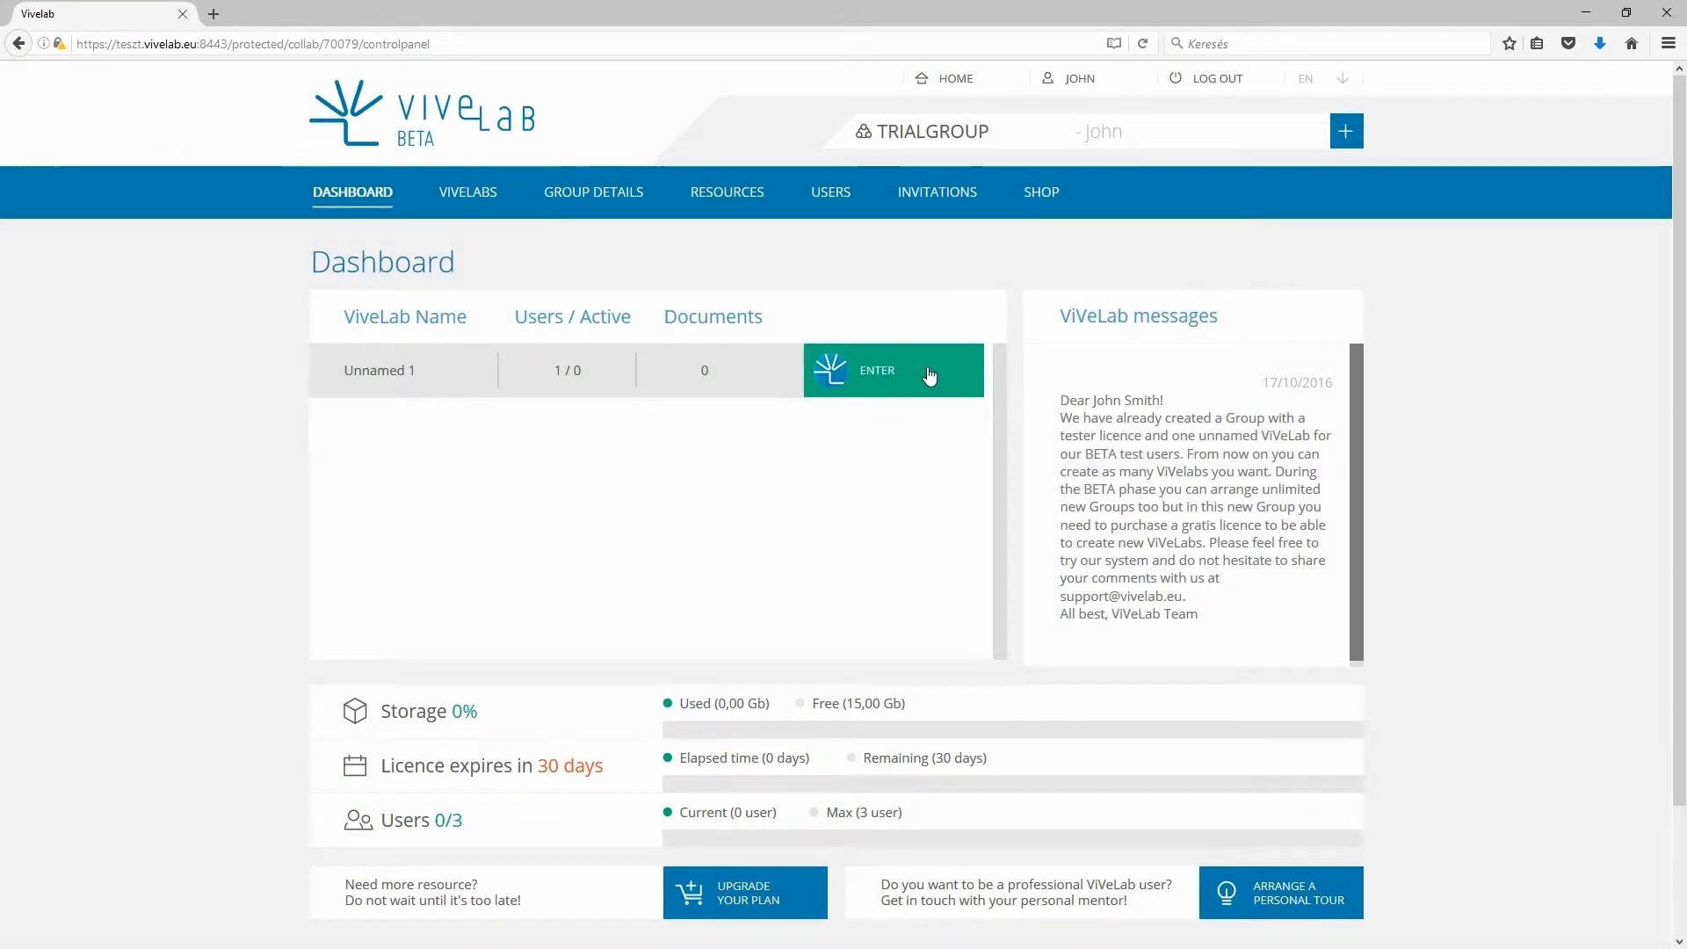
{"action": "left_click", "coordinate": [1142, 432]}
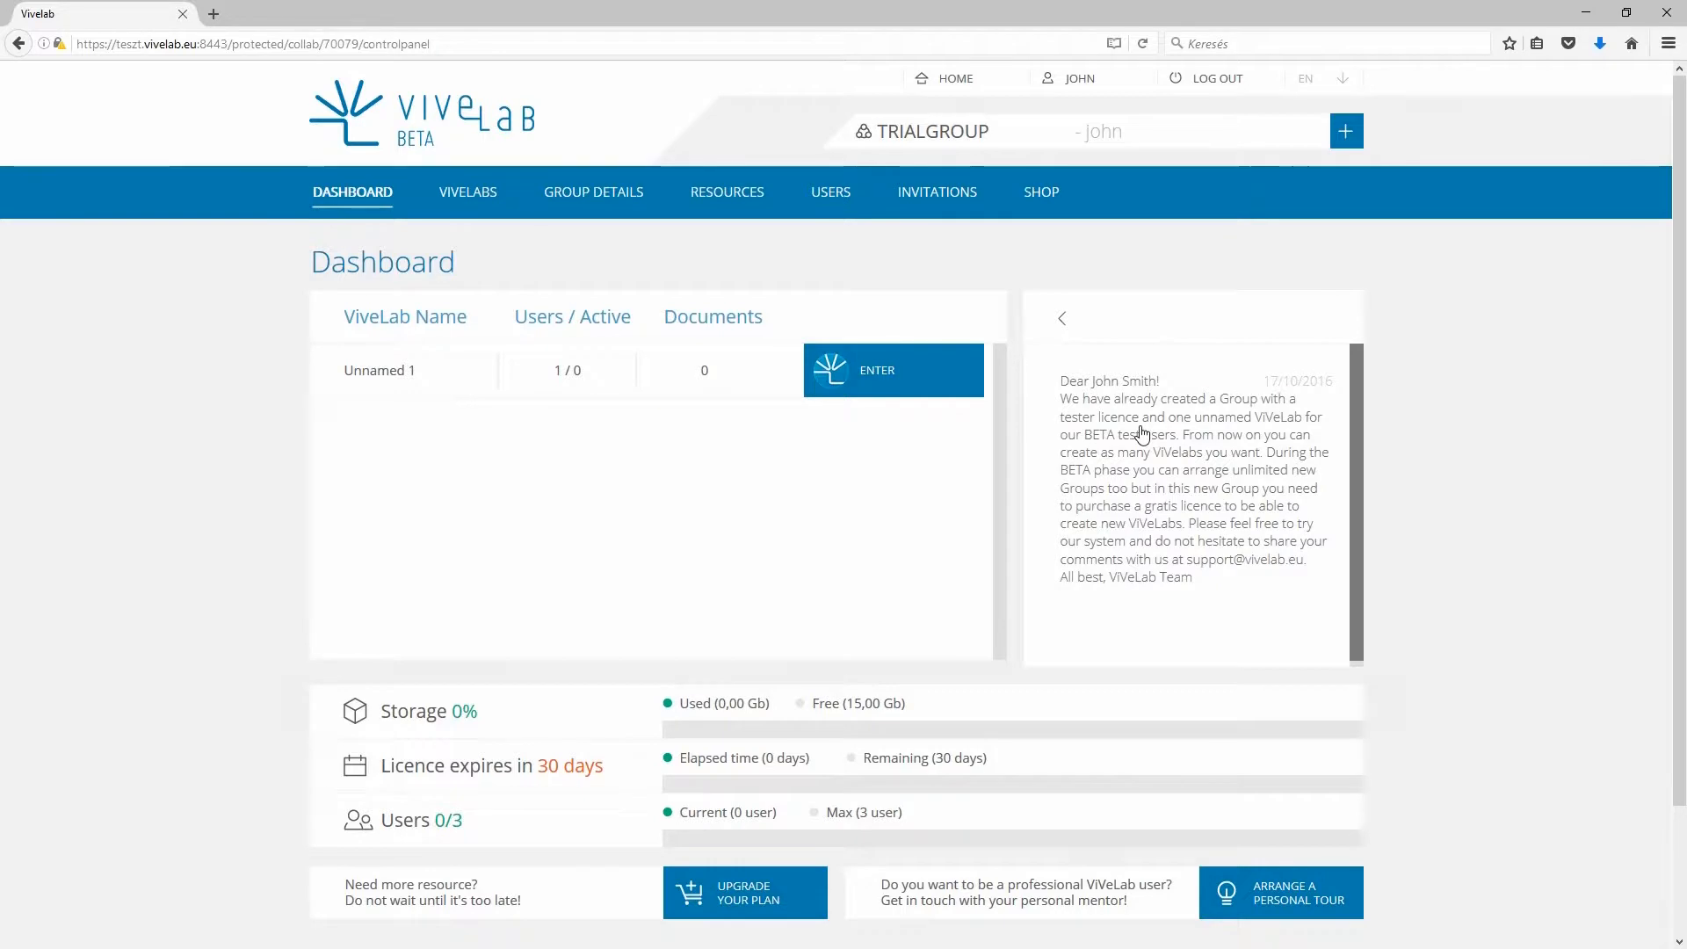
{"action": "left_click", "coordinate": [1069, 321]}
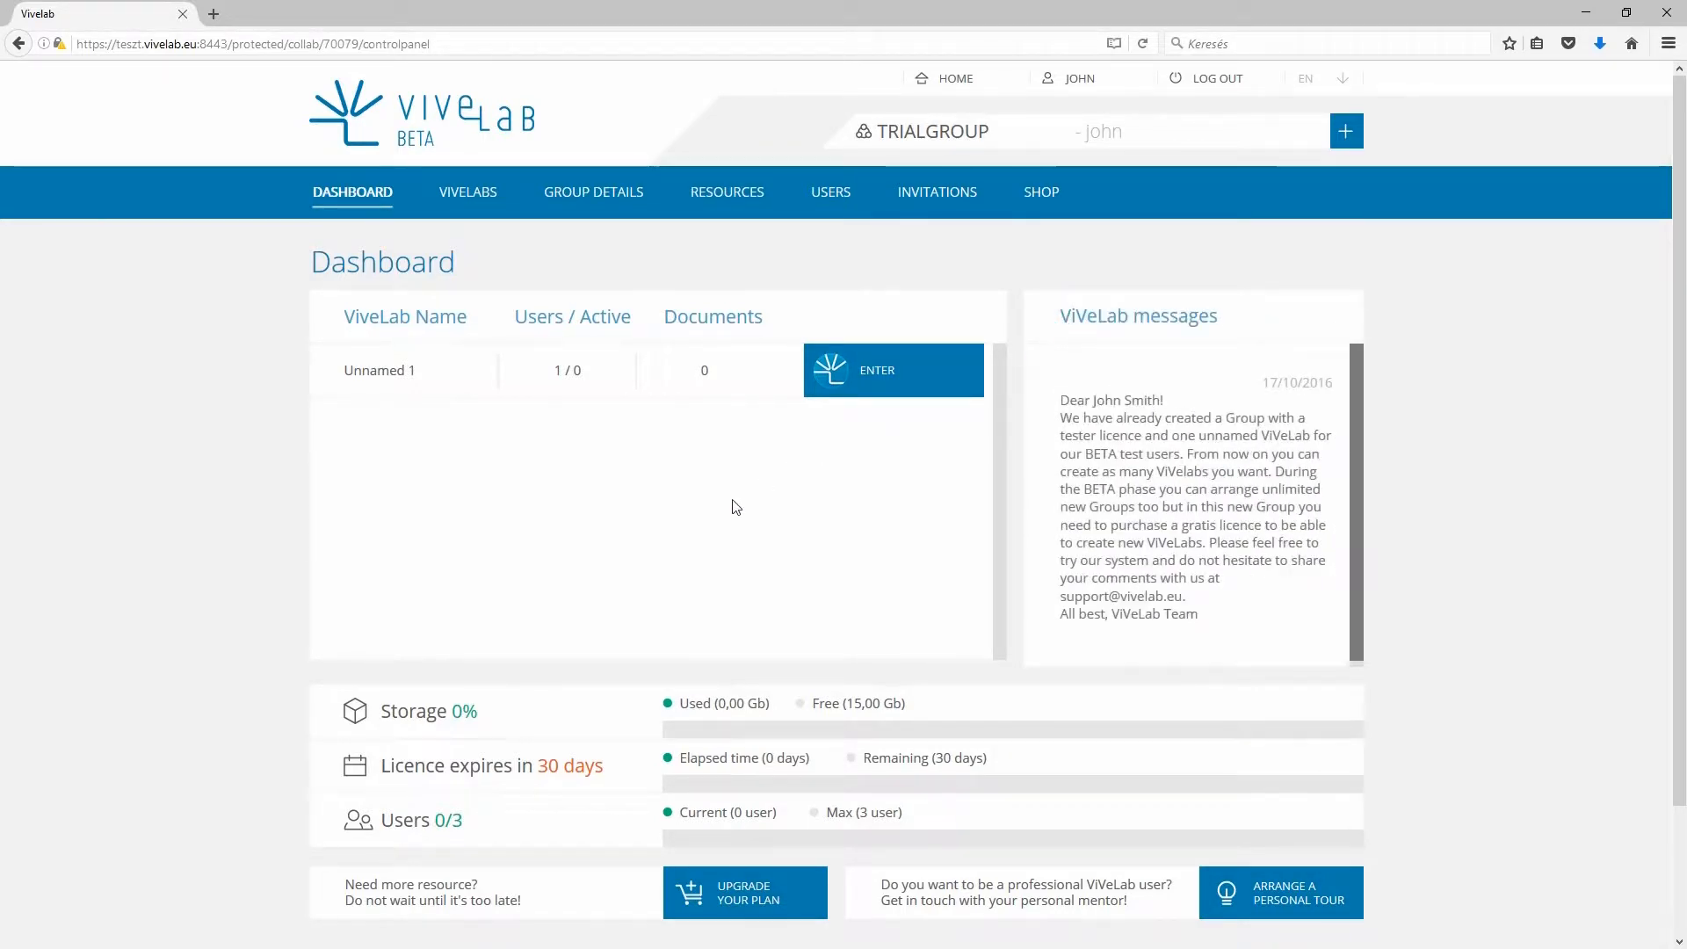
{"action": "scroll", "coordinate": [710, 535], "scroll_direction": "down", "scroll_amount": 2}
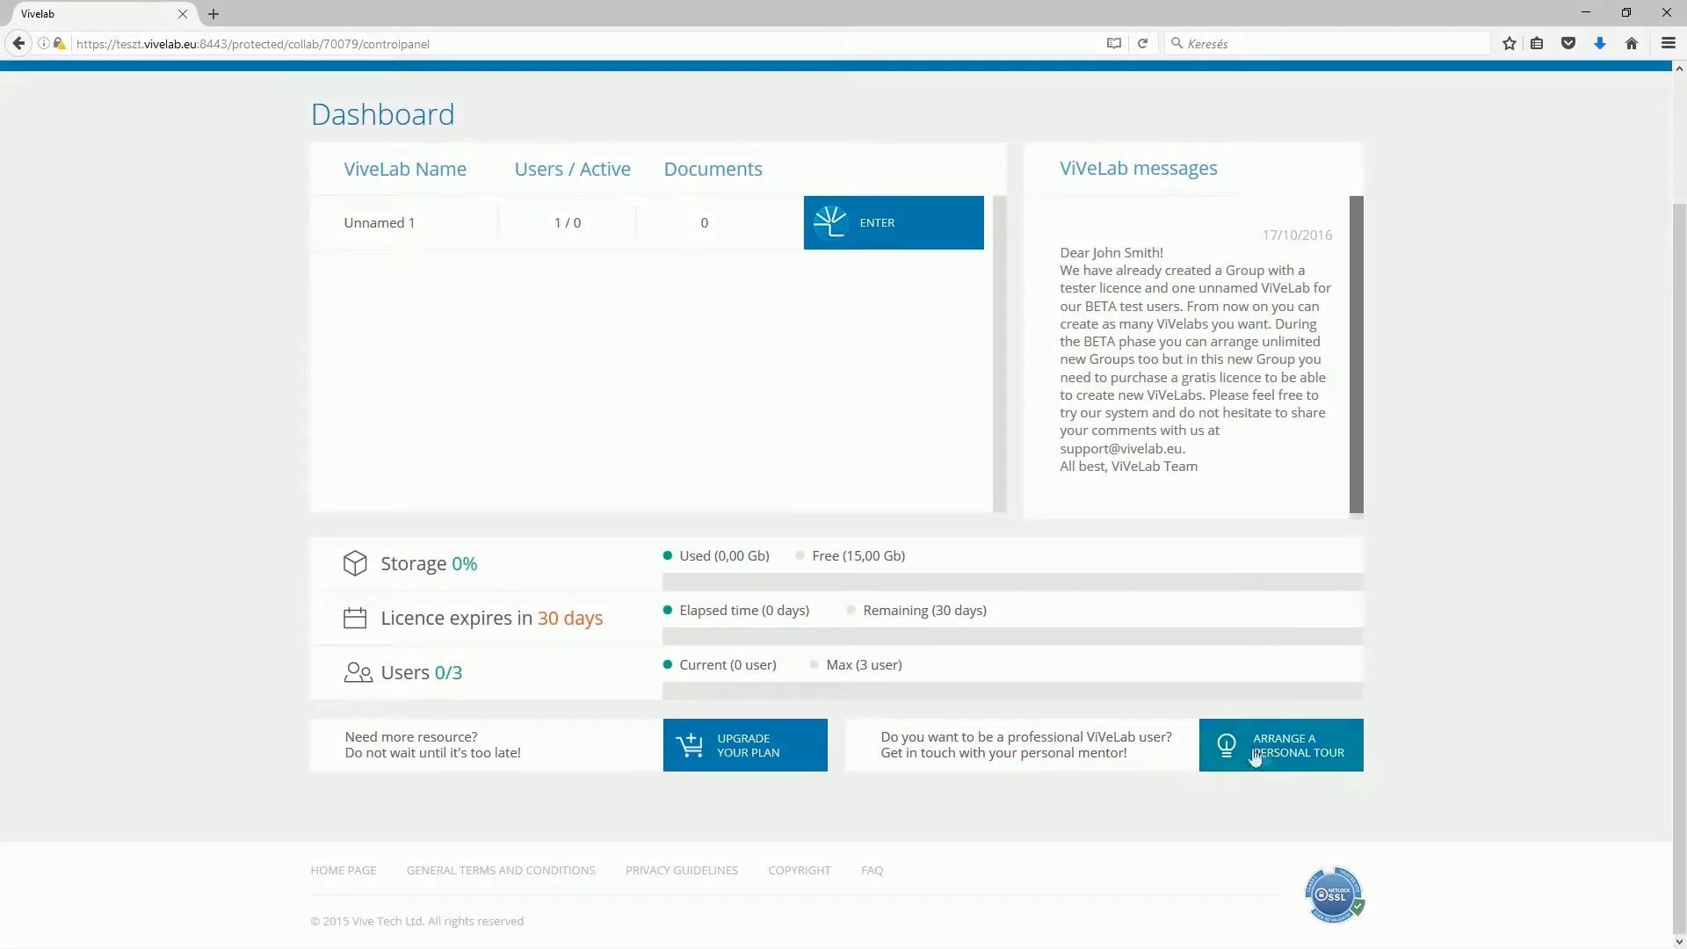
{"action": "scroll", "coordinate": [1268, 758], "scroll_direction": "up", "scroll_amount": 2}
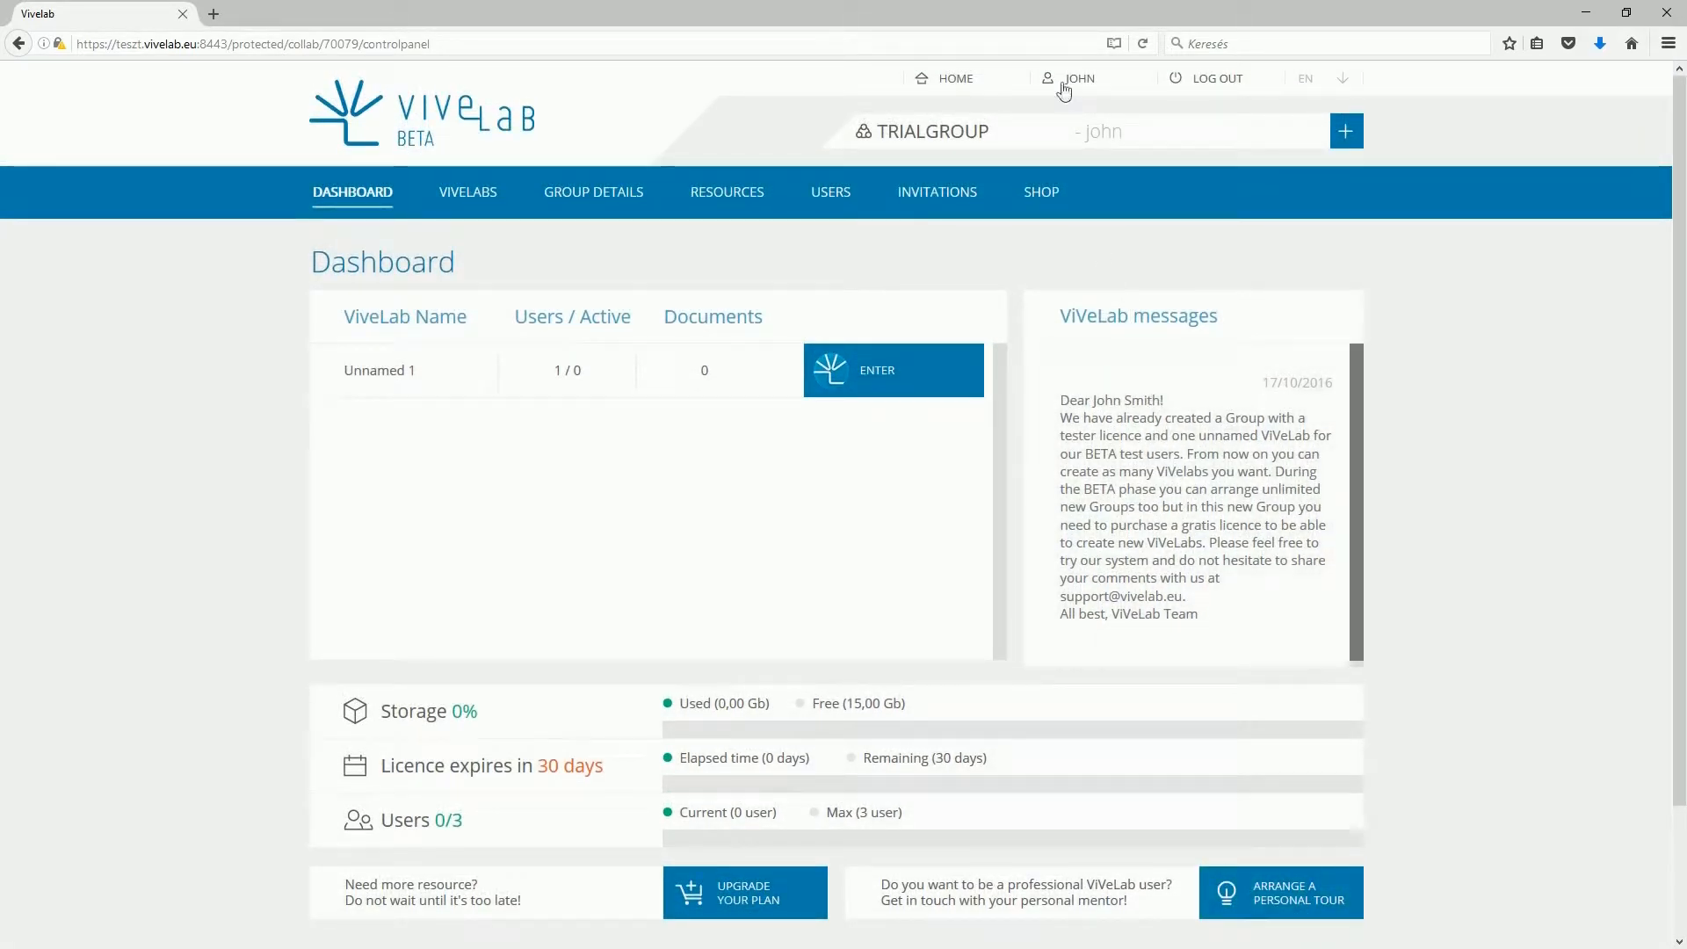
{"action": "left_click", "coordinate": [1064, 83]}
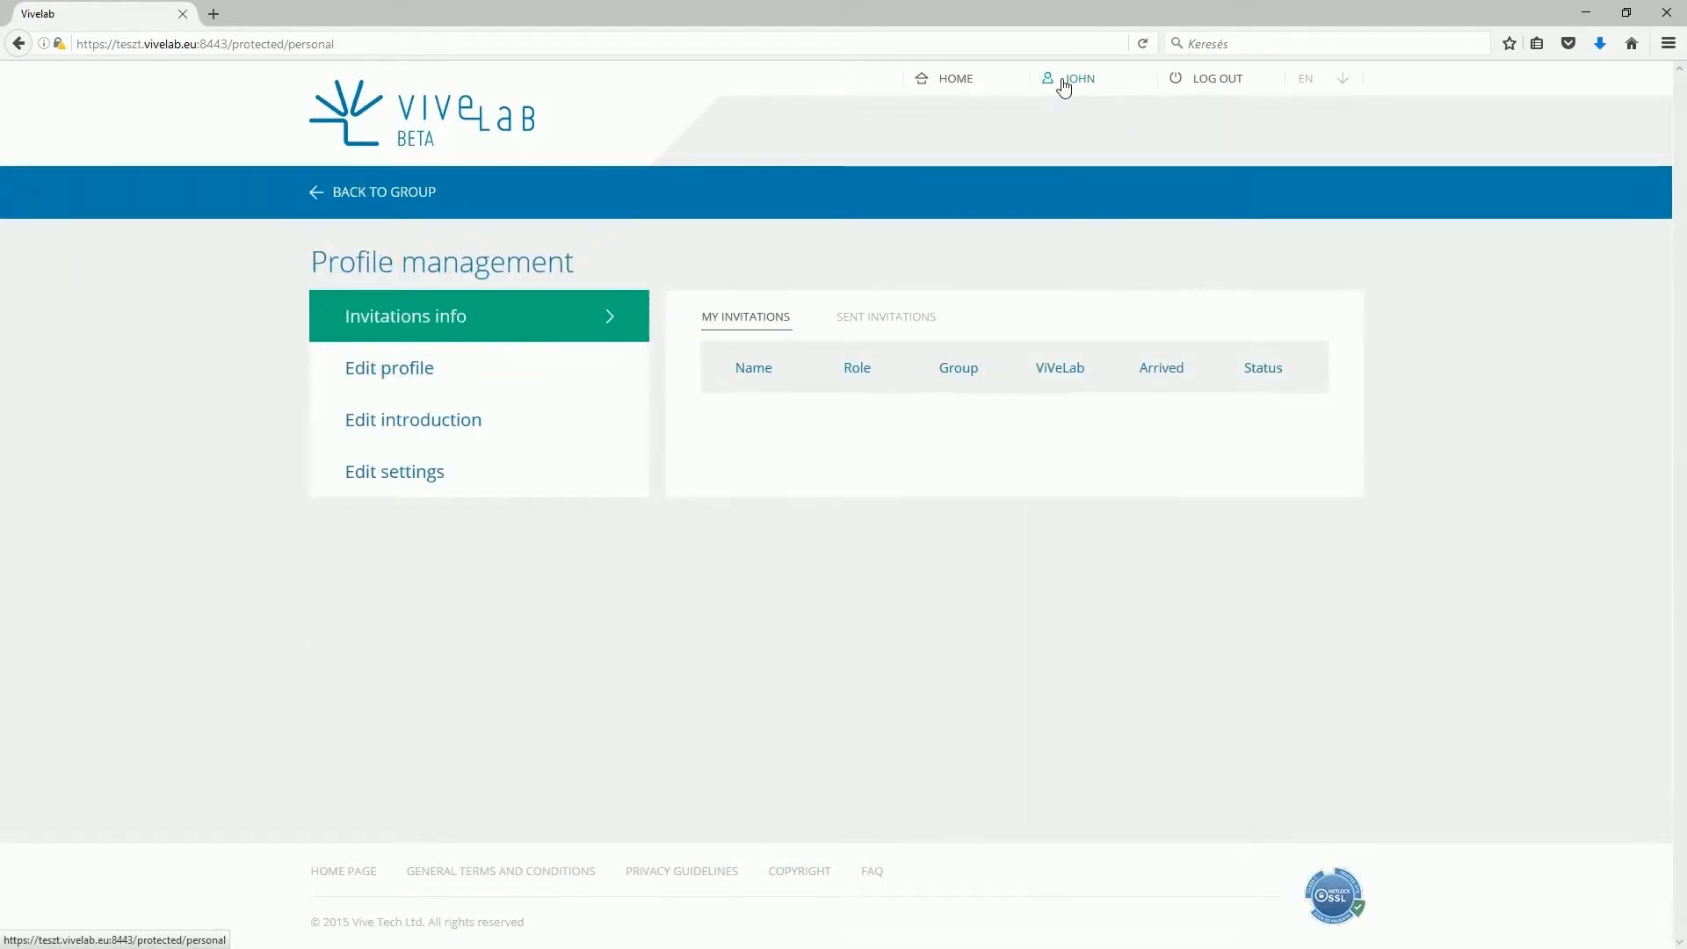
- Open the personal profile form and scroll through it
{"action": "left_click", "coordinate": [549, 374]}
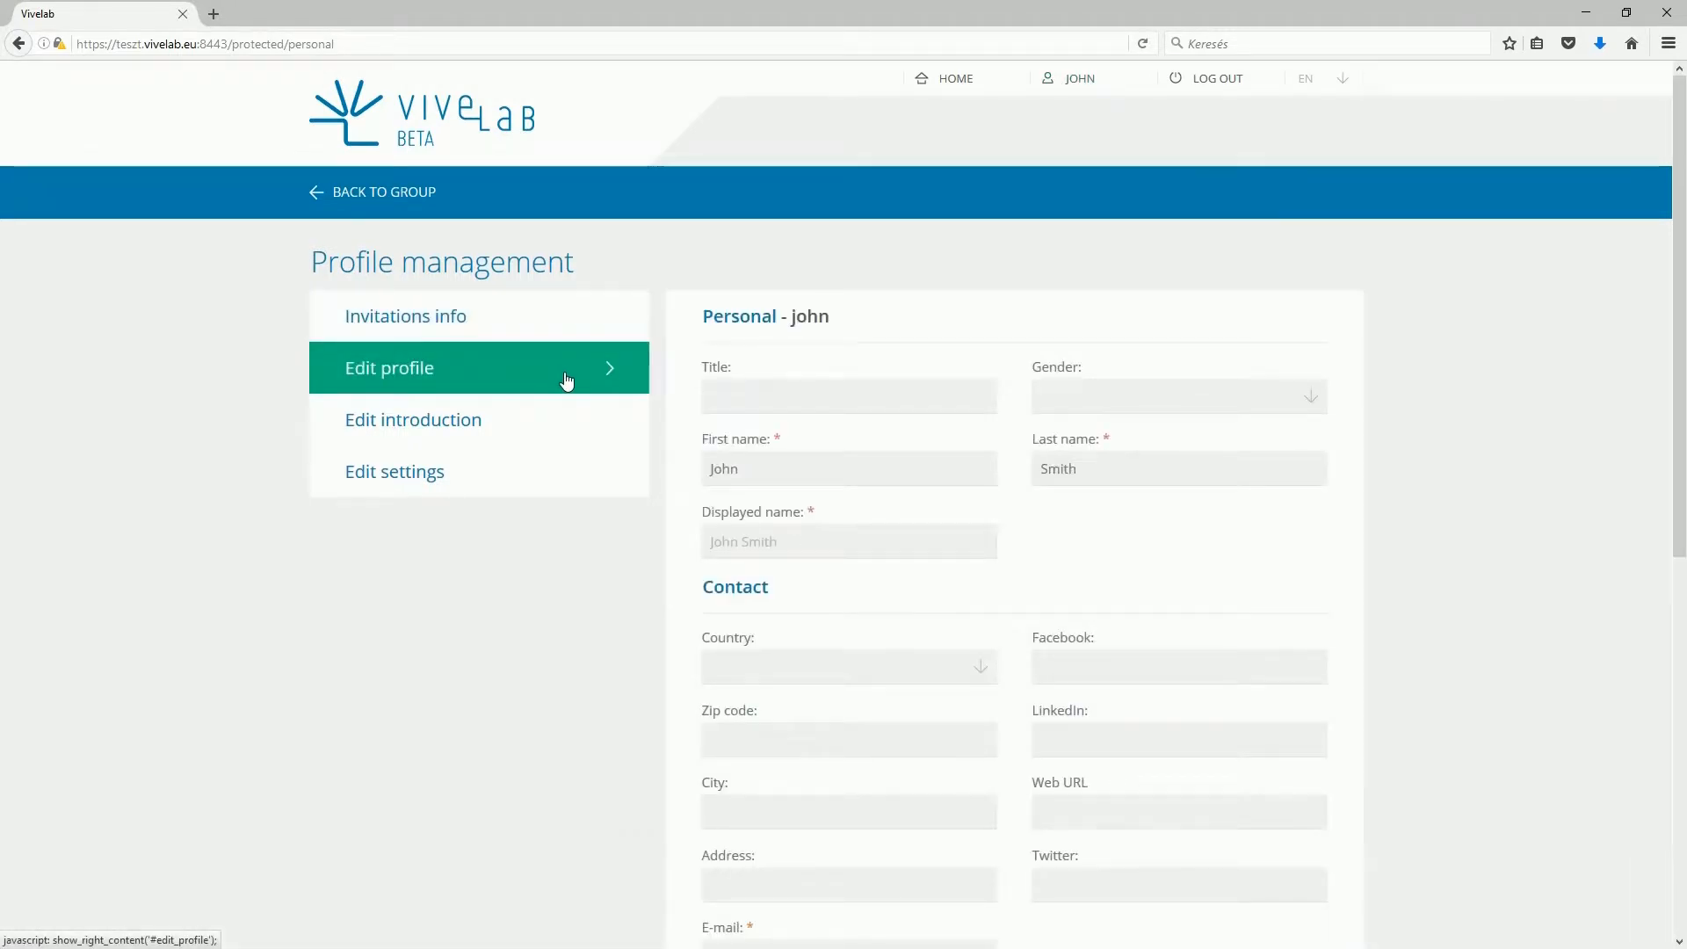
{"action": "scroll", "coordinate": [674, 398], "scroll_direction": "down", "scroll_amount": 5}
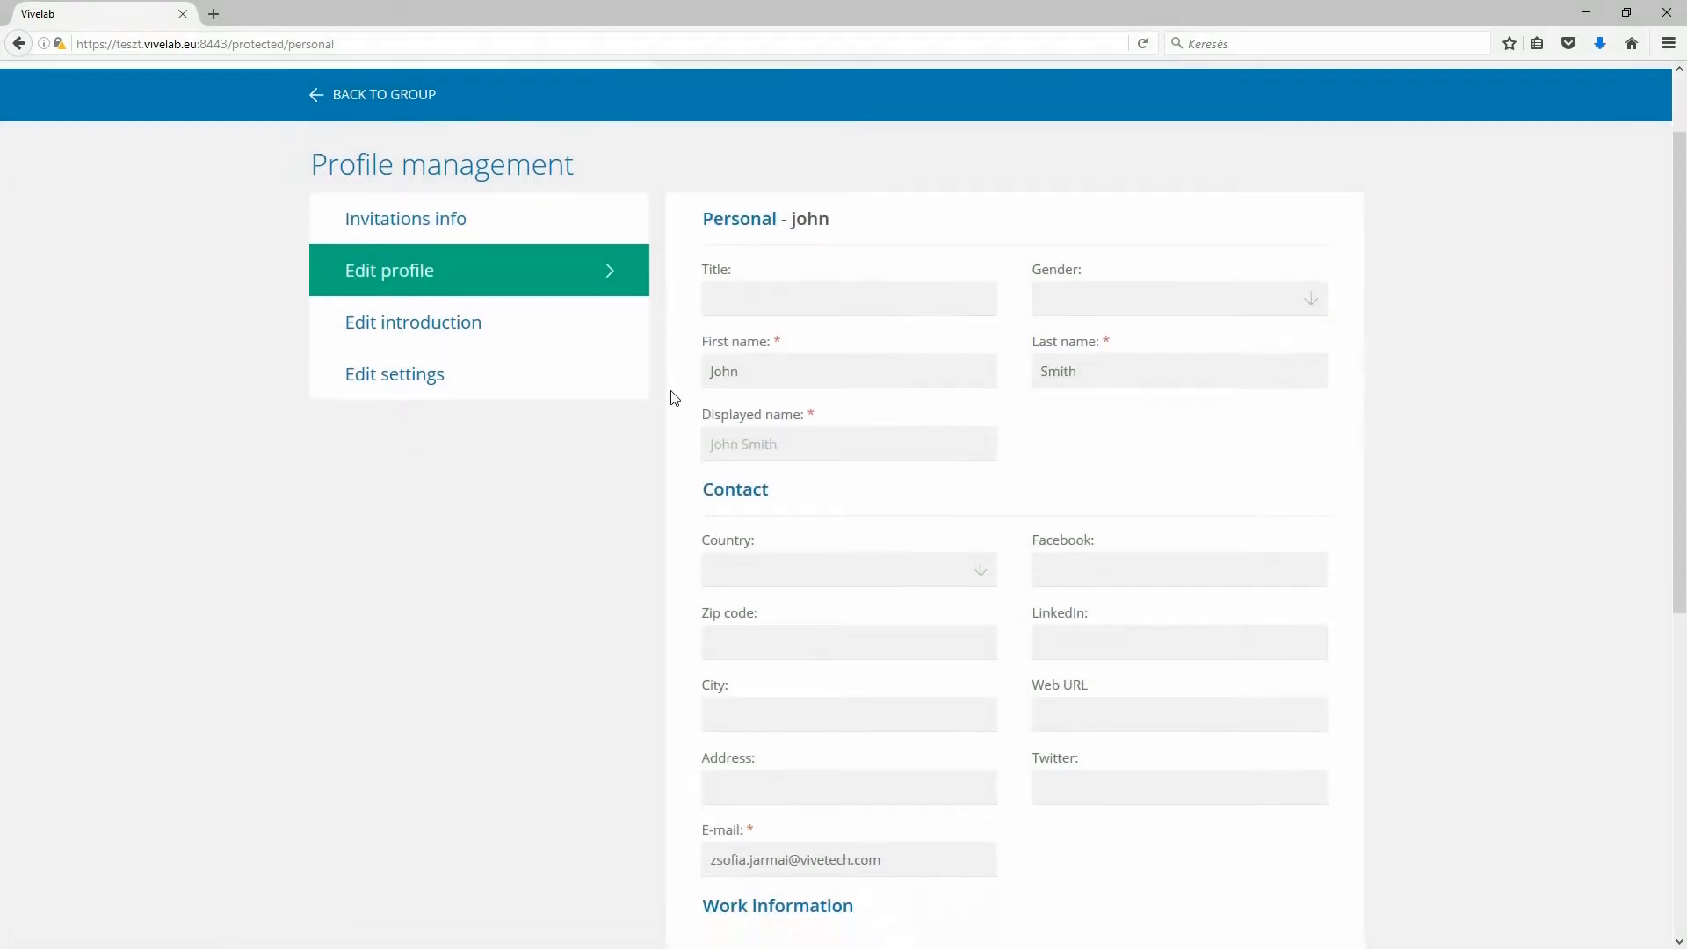
{"action": "scroll", "coordinate": [674, 398], "scroll_direction": "down", "scroll_amount": 2}
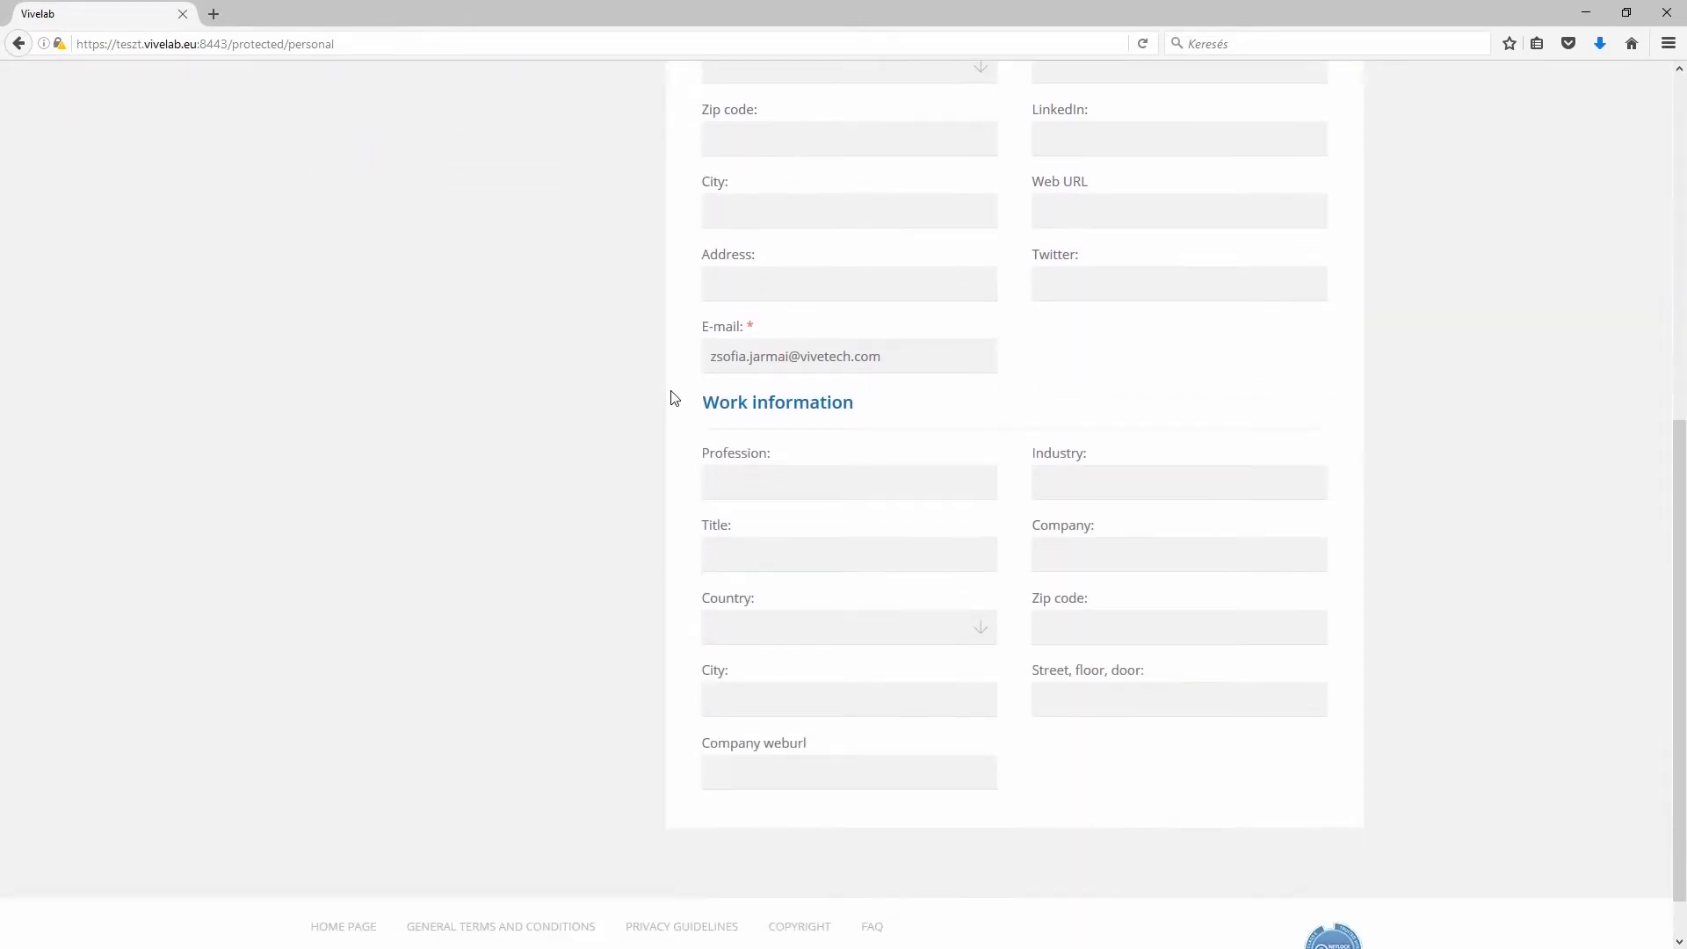
{"action": "scroll", "coordinate": [674, 398], "scroll_direction": "up", "scroll_amount": 6}
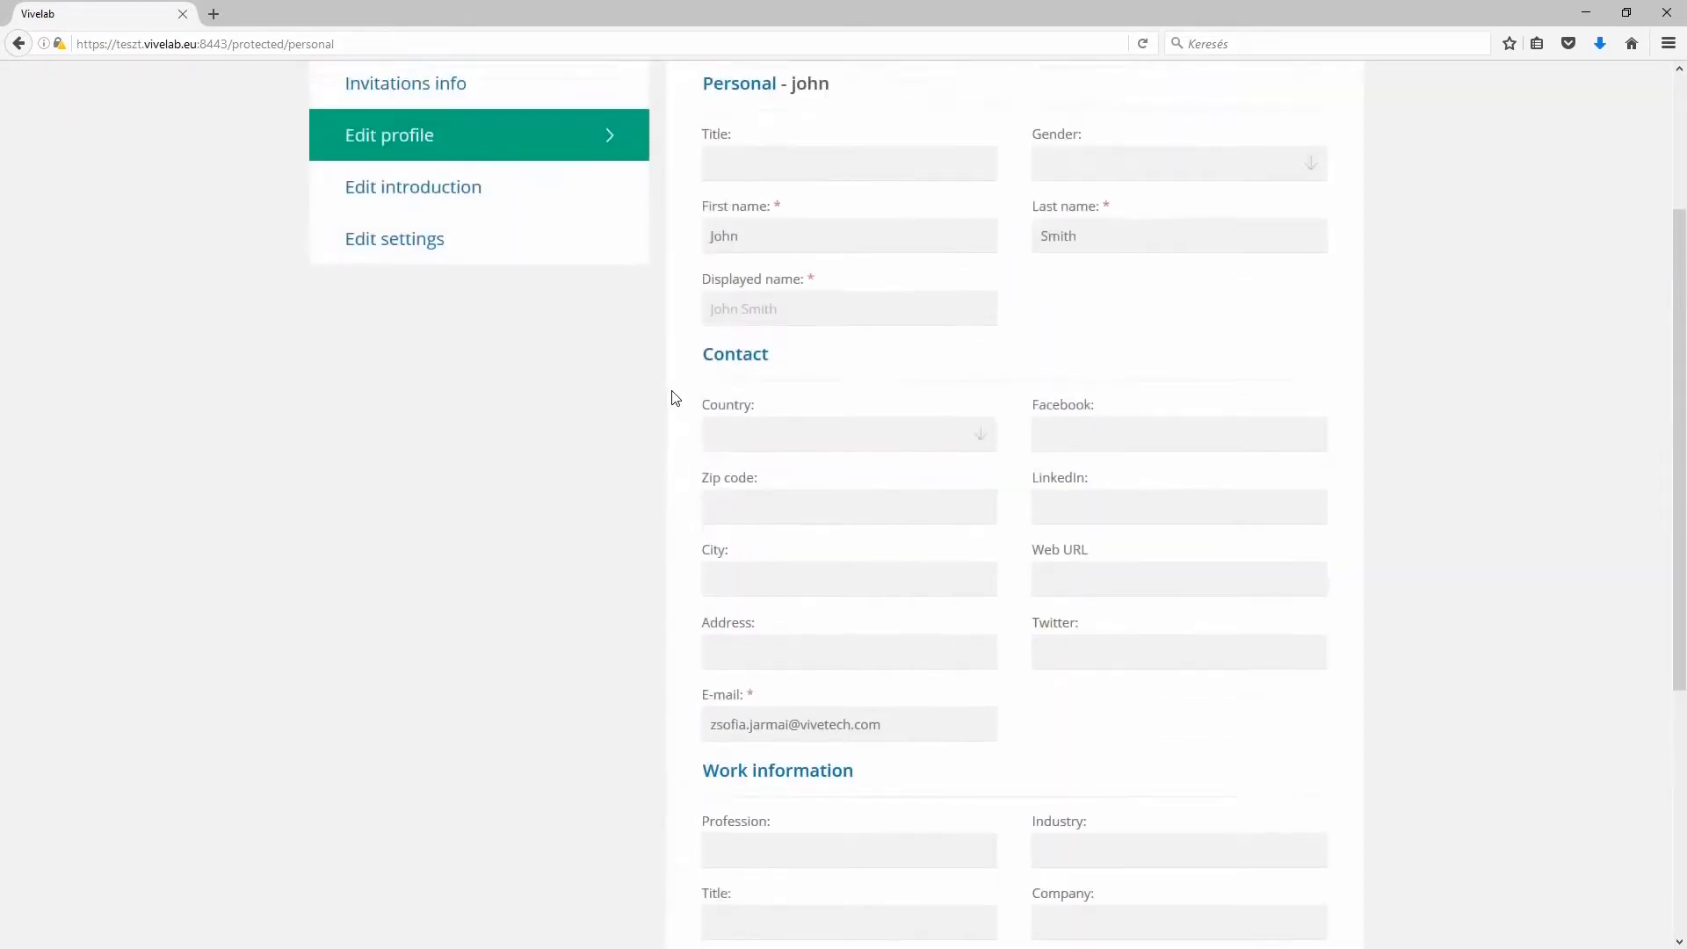
- Review the introduction and account settings, then return to the group dashboard
{"action": "left_click", "coordinate": [603, 332]}
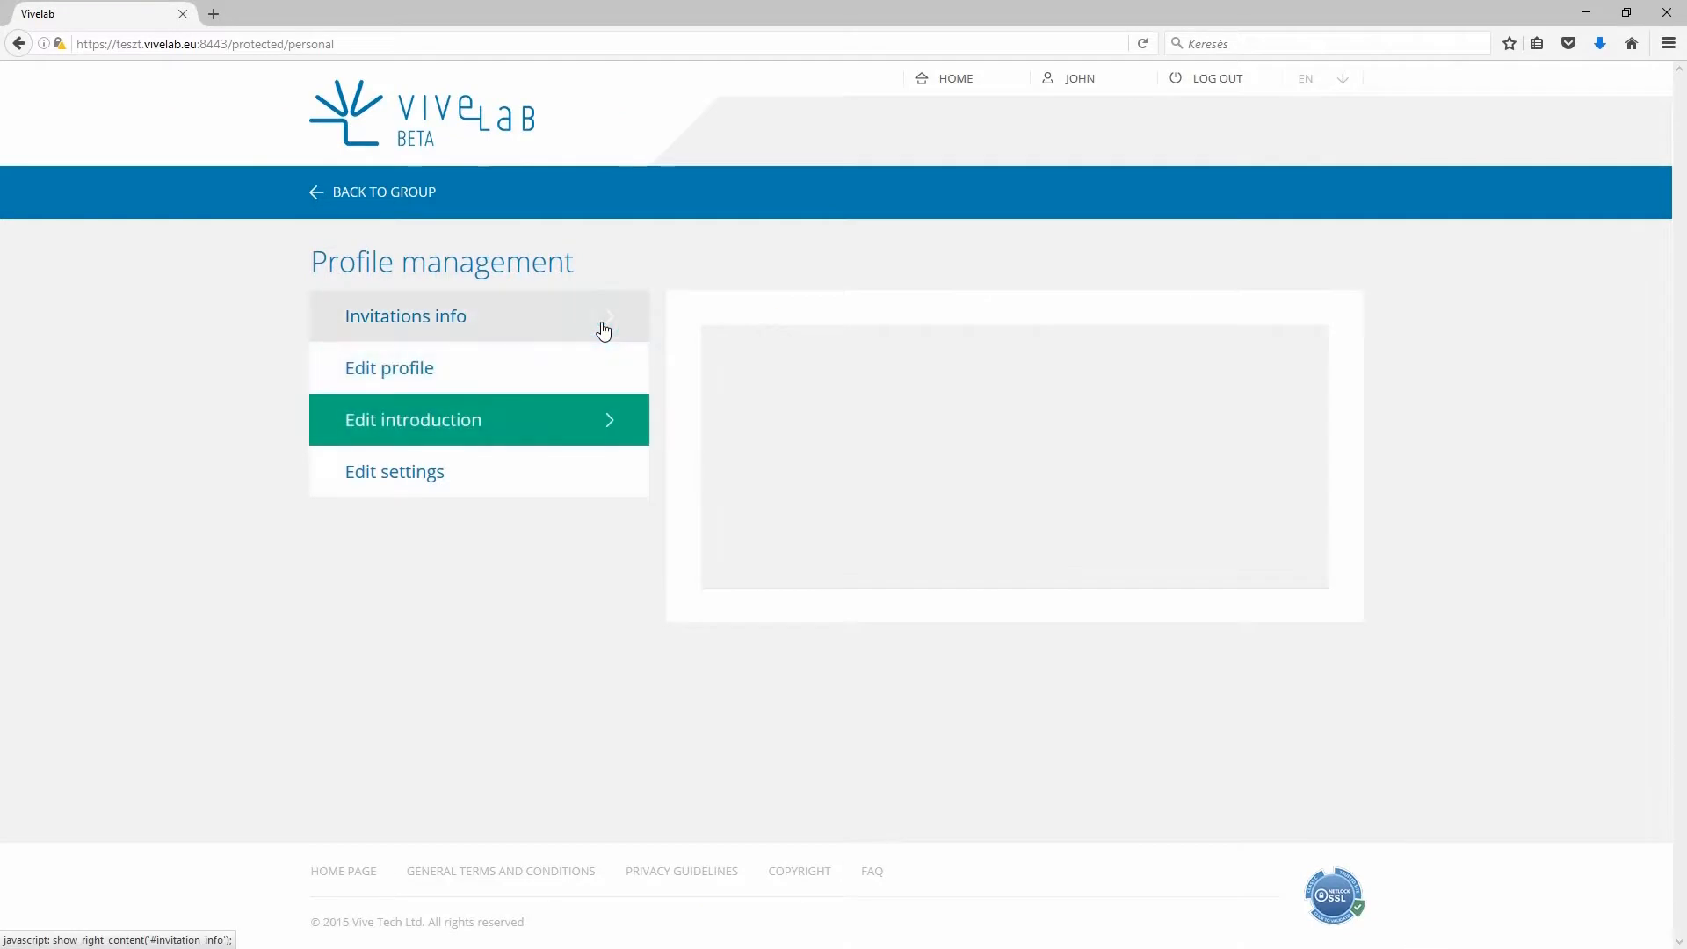
{"action": "left_click", "coordinate": [577, 472]}
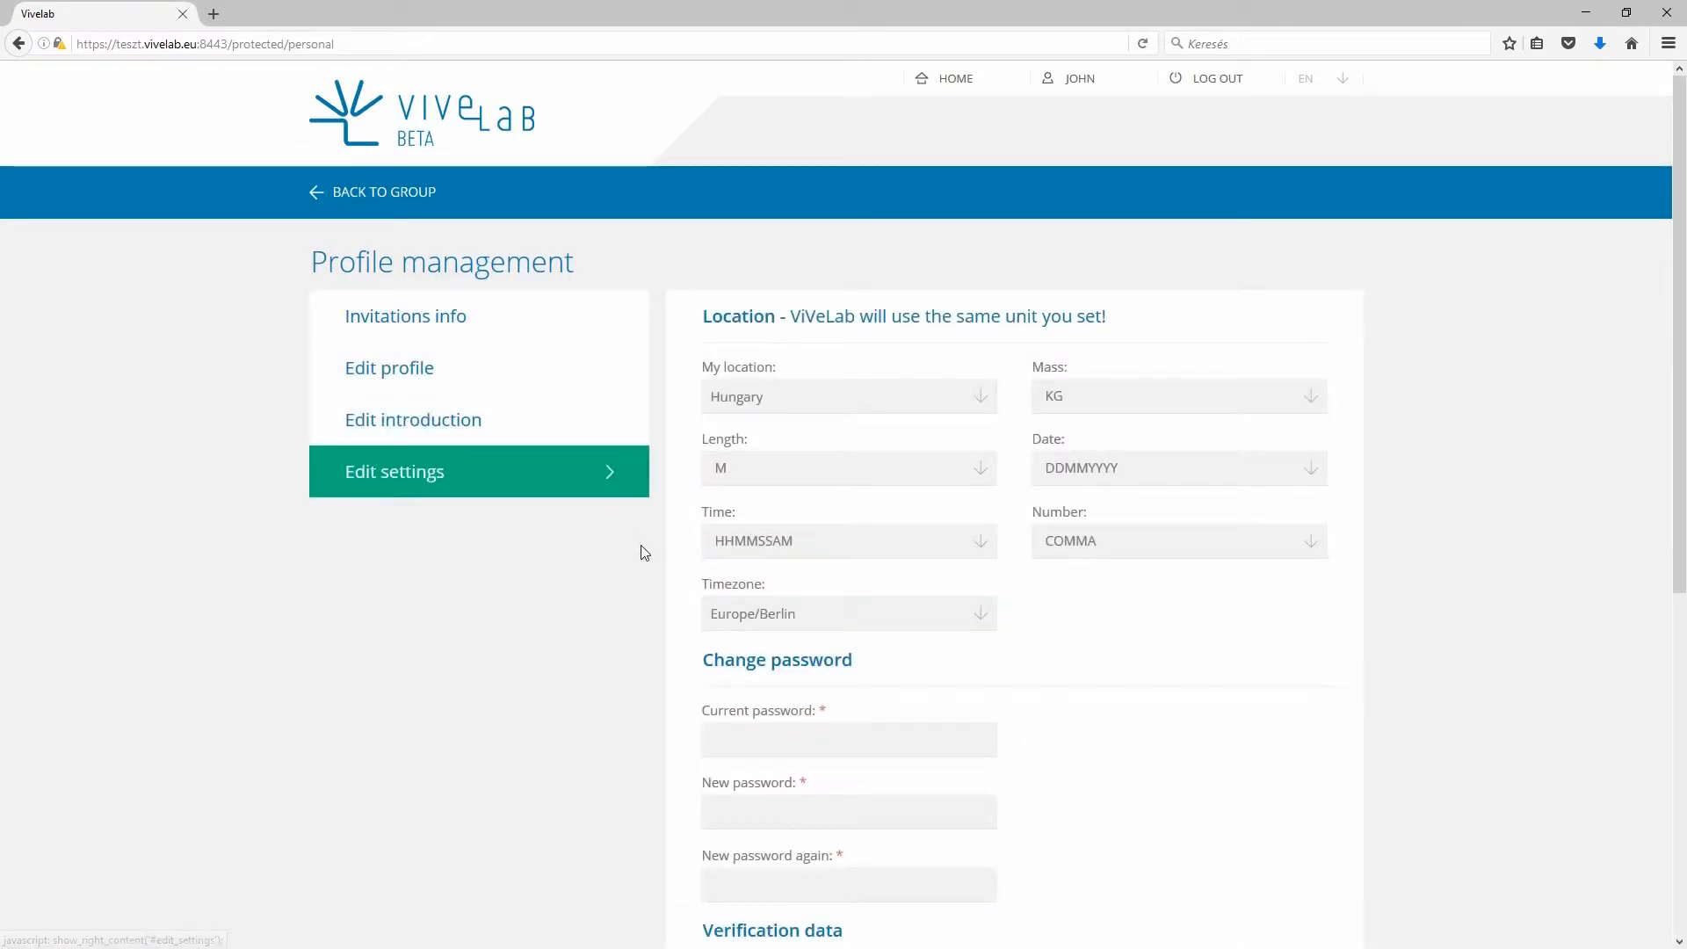
{"action": "scroll", "coordinate": [642, 552], "scroll_direction": "down", "scroll_amount": 3}
{"action": "scroll", "coordinate": [642, 553], "scroll_direction": "down", "scroll_amount": 5}
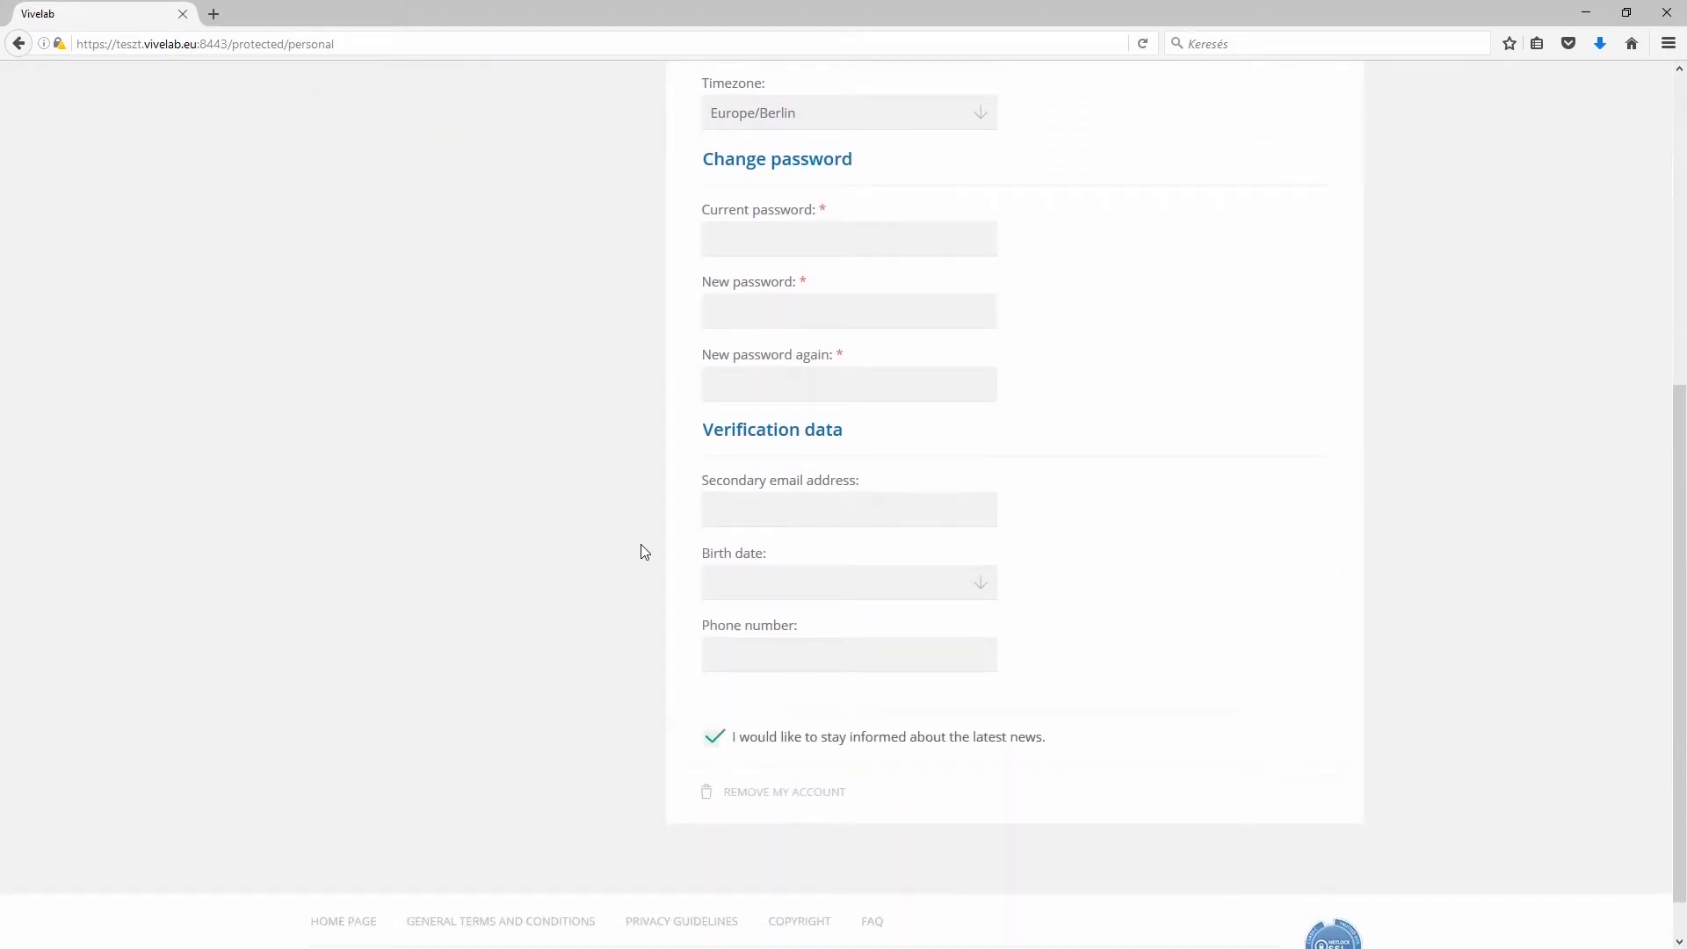
{"action": "scroll", "coordinate": [642, 553], "scroll_direction": "up", "scroll_amount": 2}
{"action": "scroll", "coordinate": [643, 553], "scroll_direction": "up", "scroll_amount": 4}
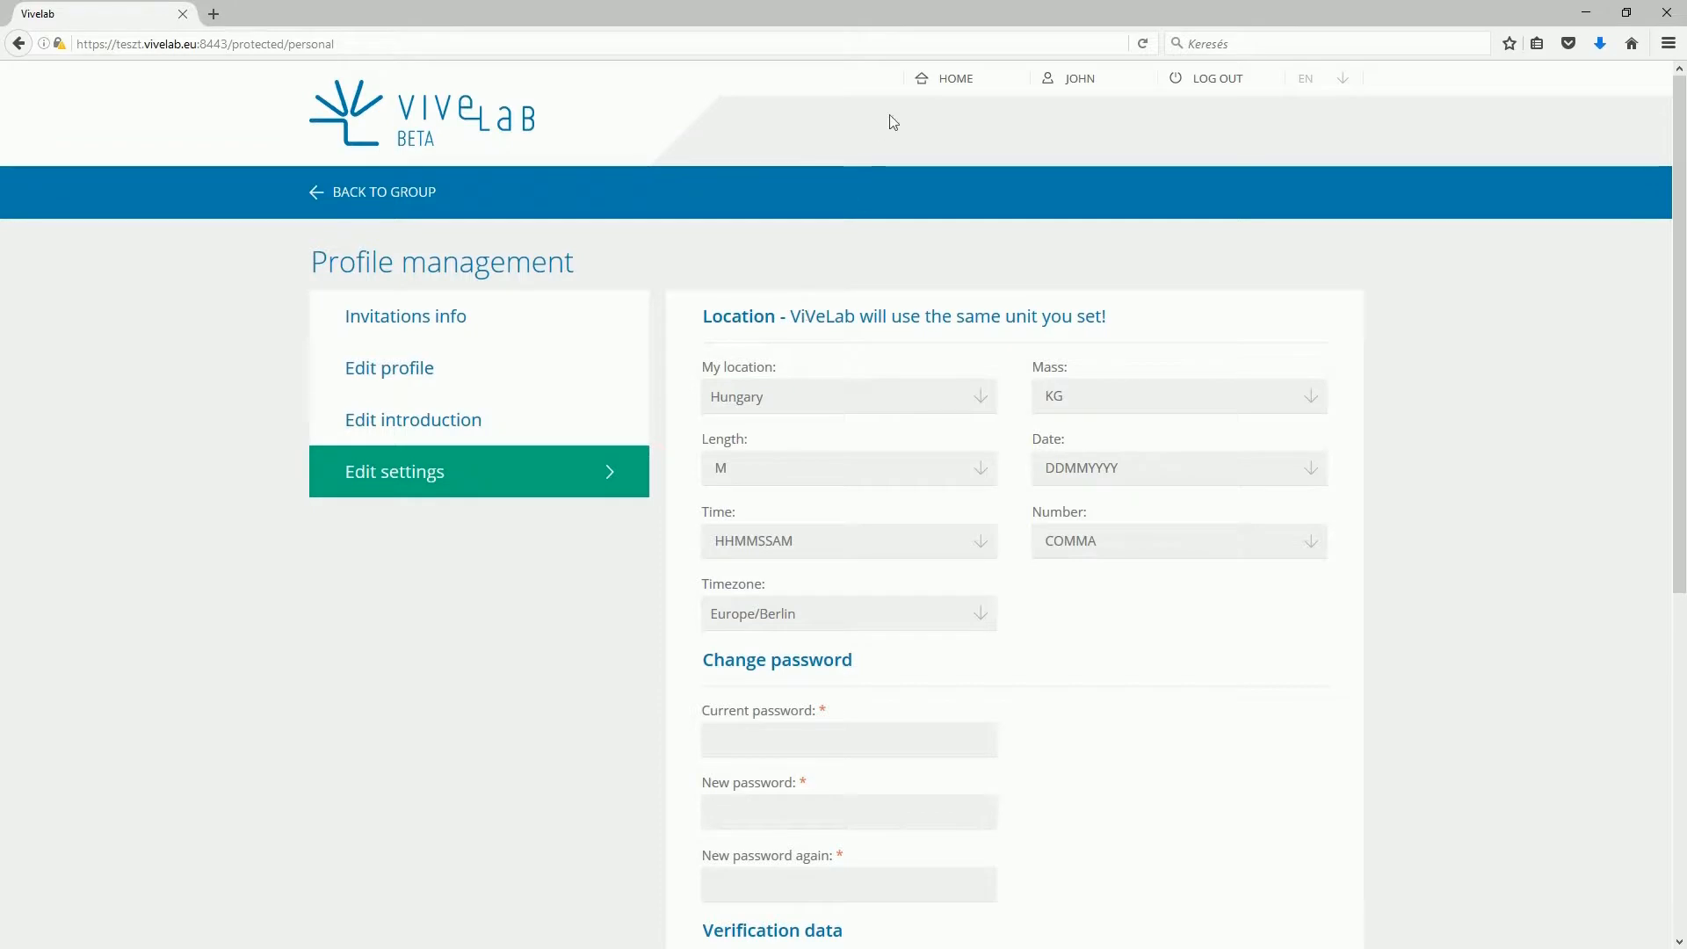
{"action": "left_click", "coordinate": [918, 81]}
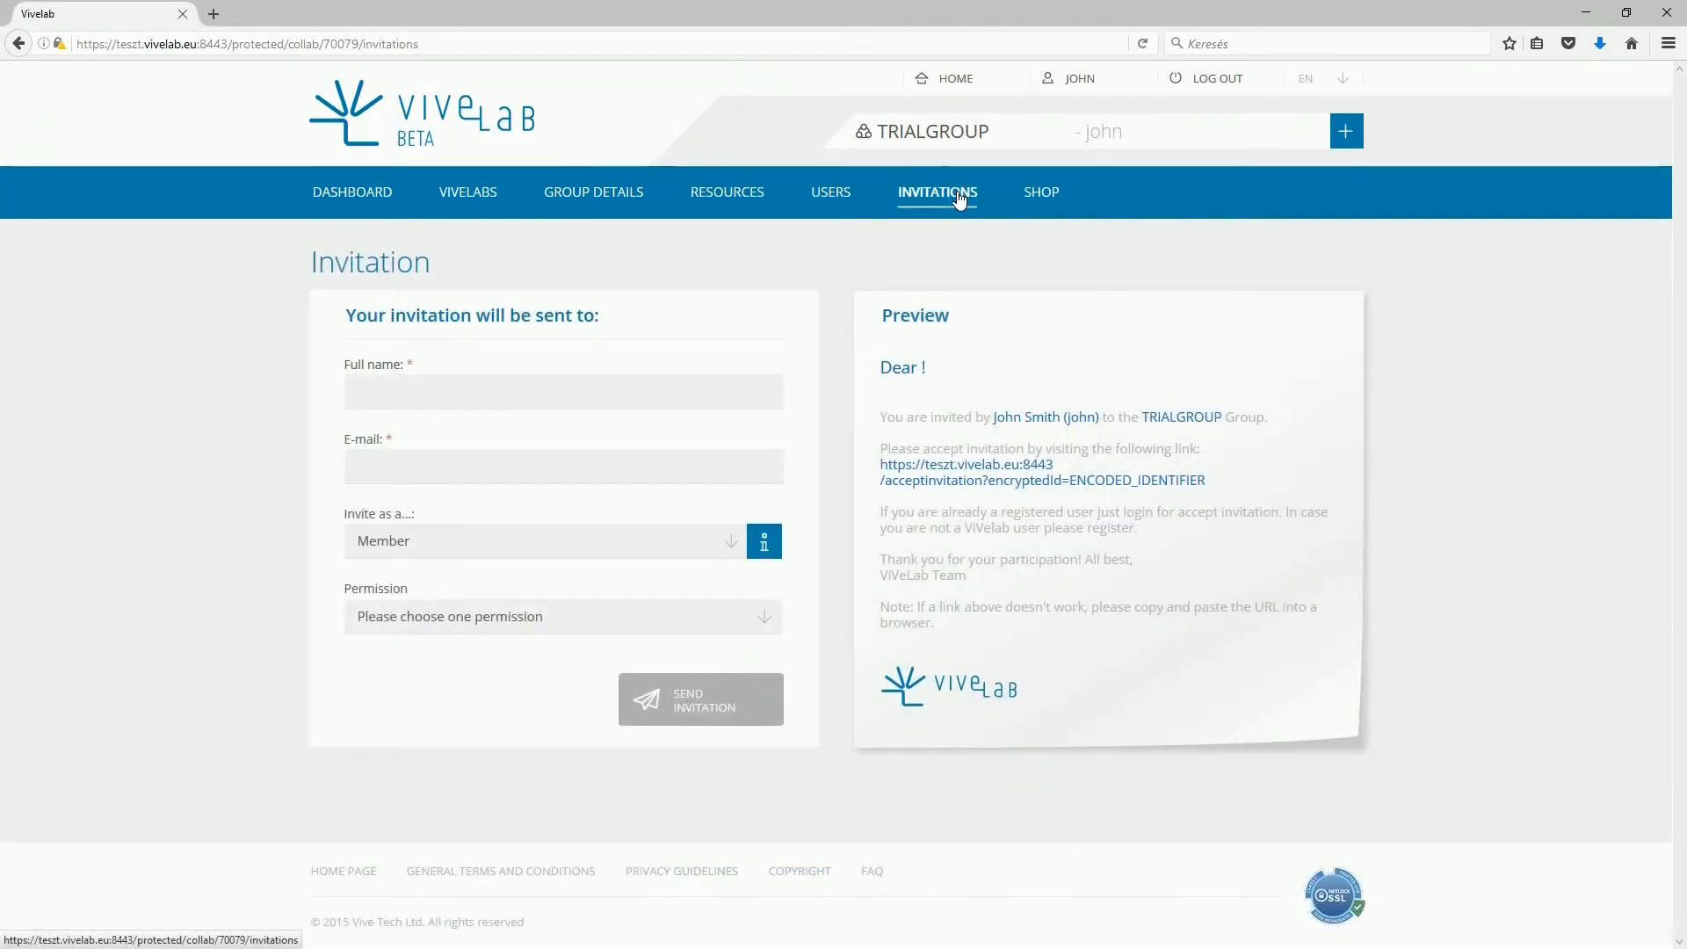
- Enter the invitee's full name and e-mail address in the invite form
{"action": "left_click", "coordinate": [657, 390]}
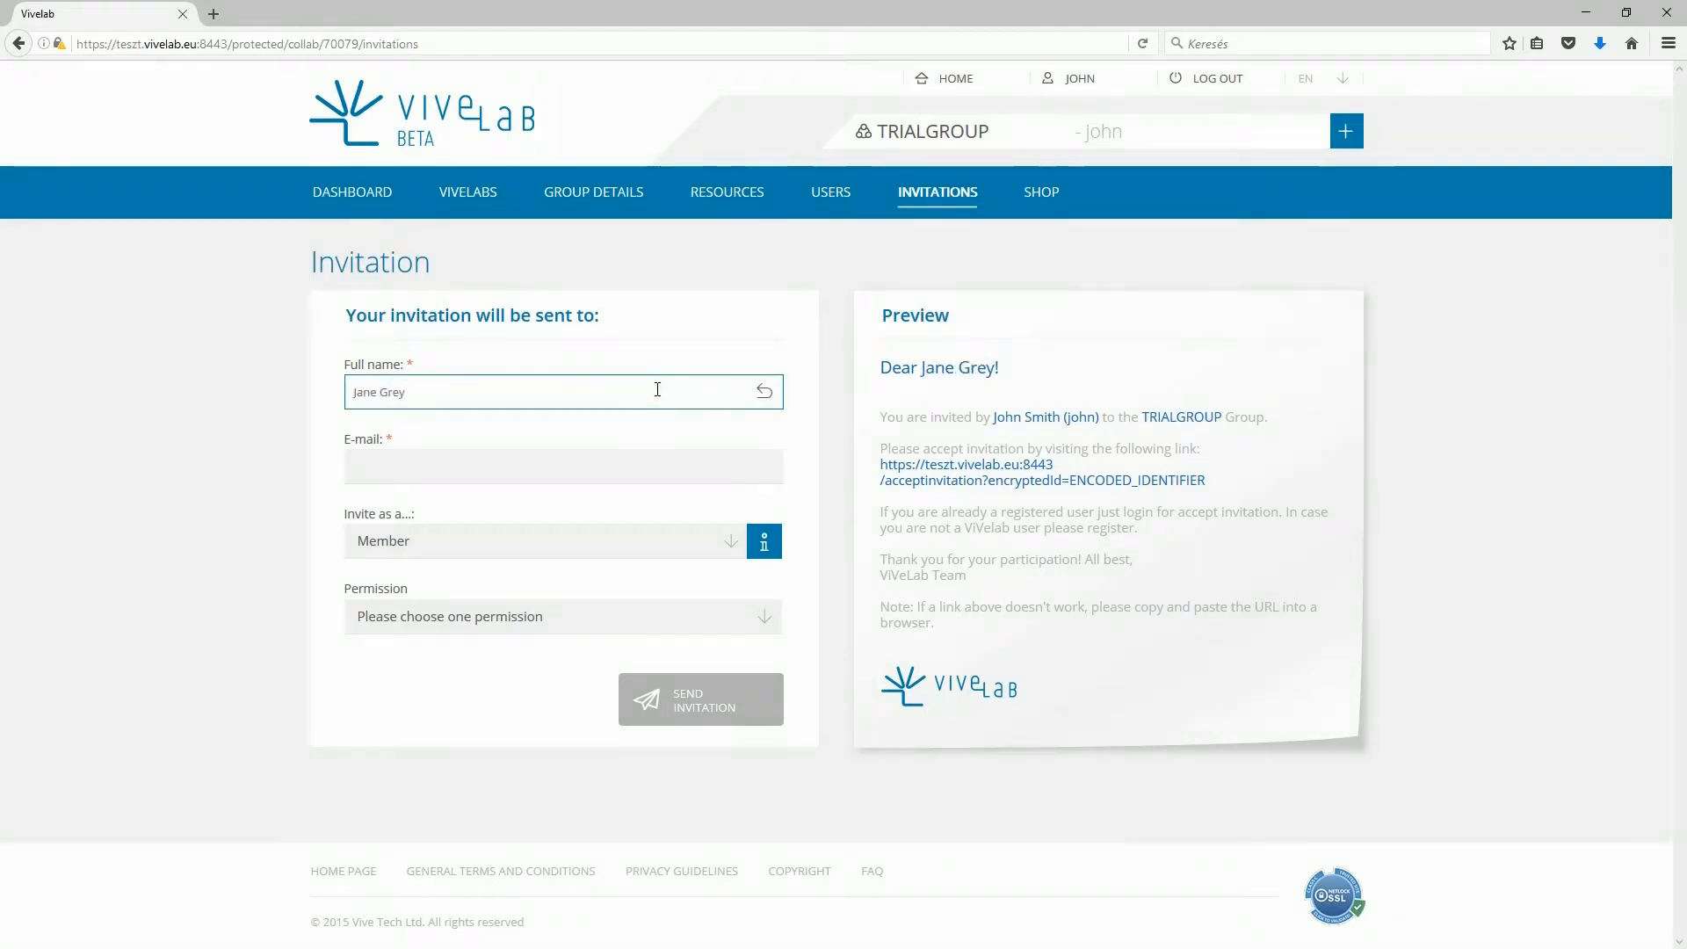
{"action": "left_click", "coordinate": [635, 462]}
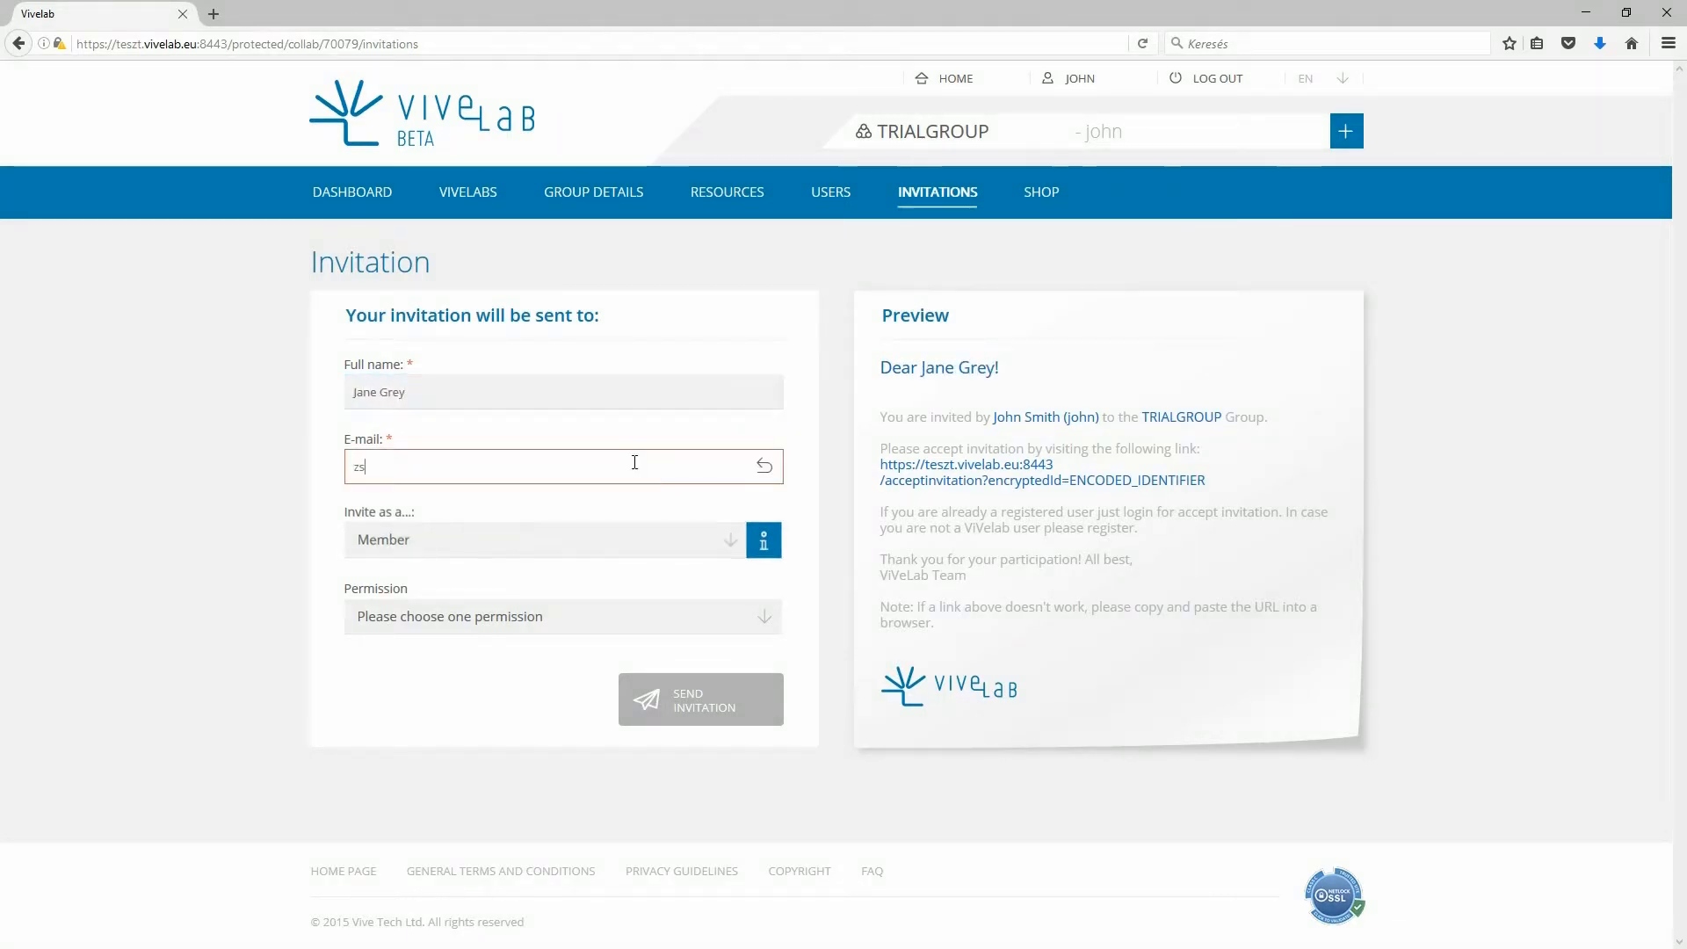
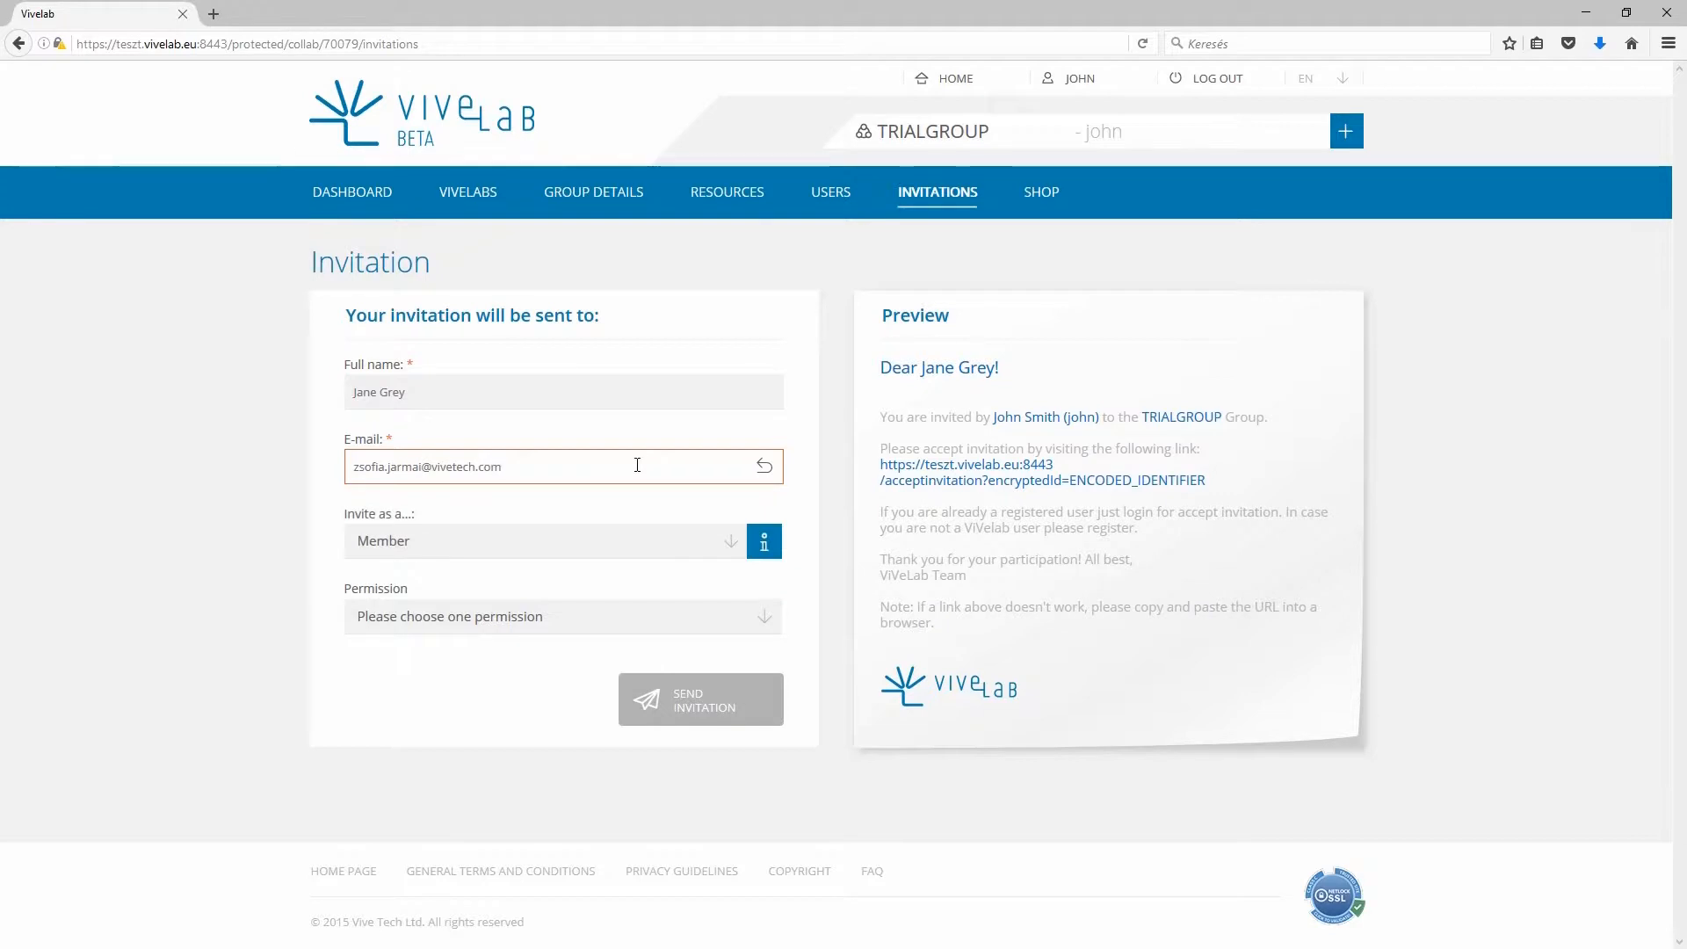
- Set the invitee as a group member with Member permission and send the invitation
{"action": "left_click", "coordinate": [613, 540]}
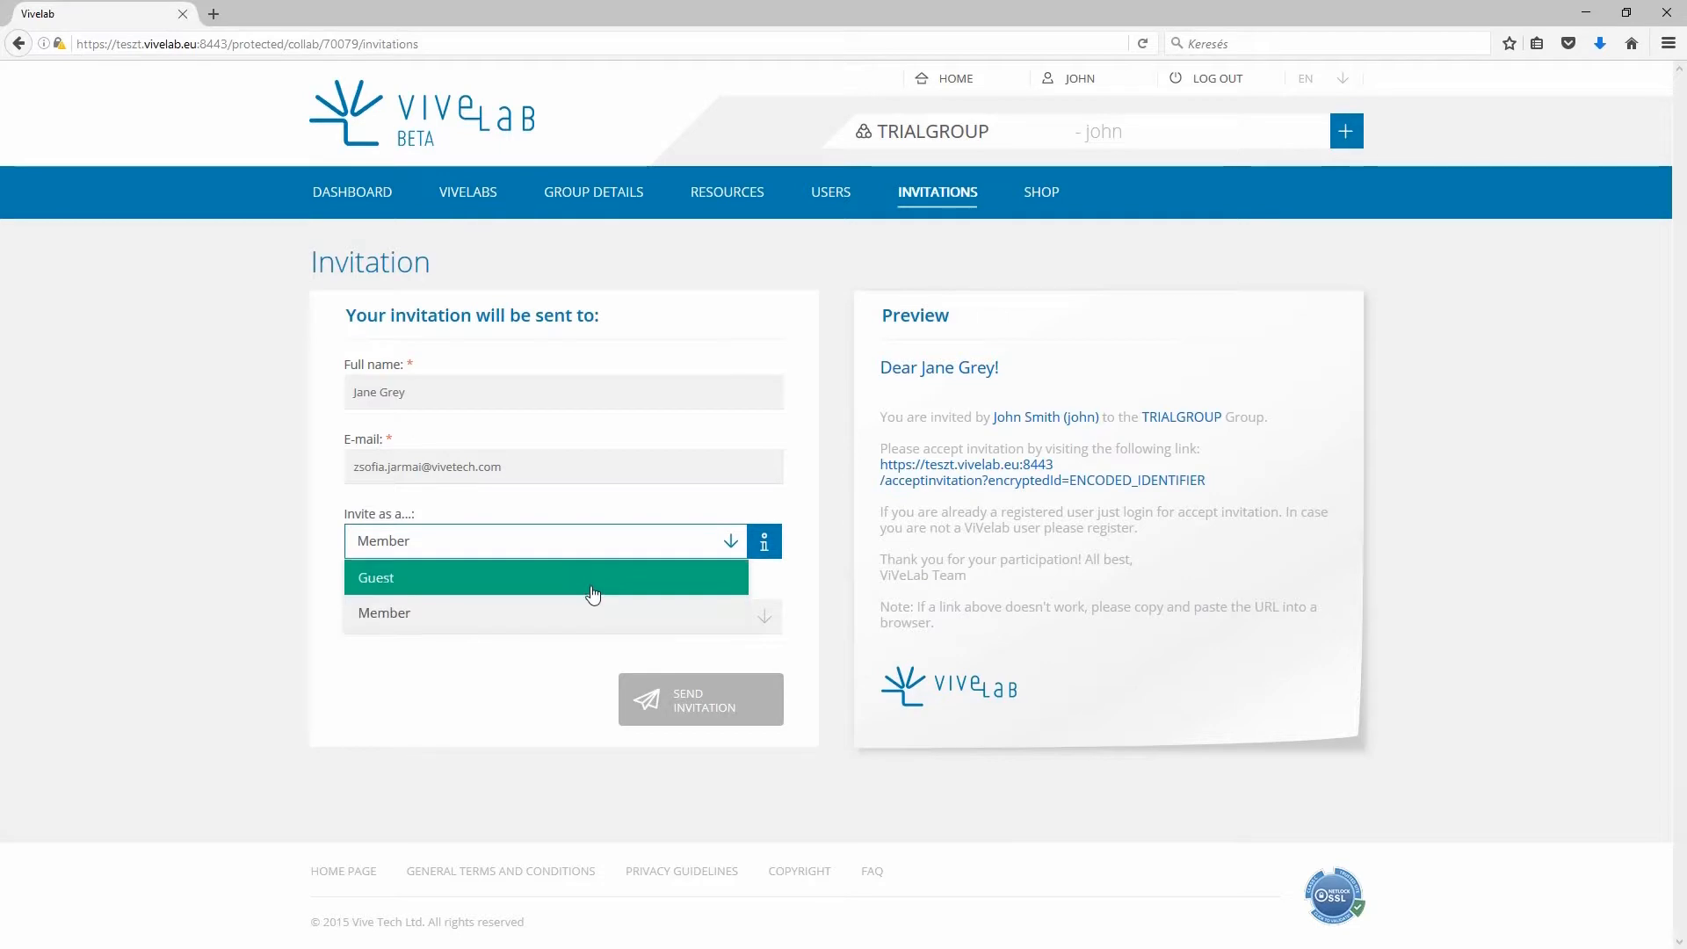
{"action": "left_click", "coordinate": [593, 587]}
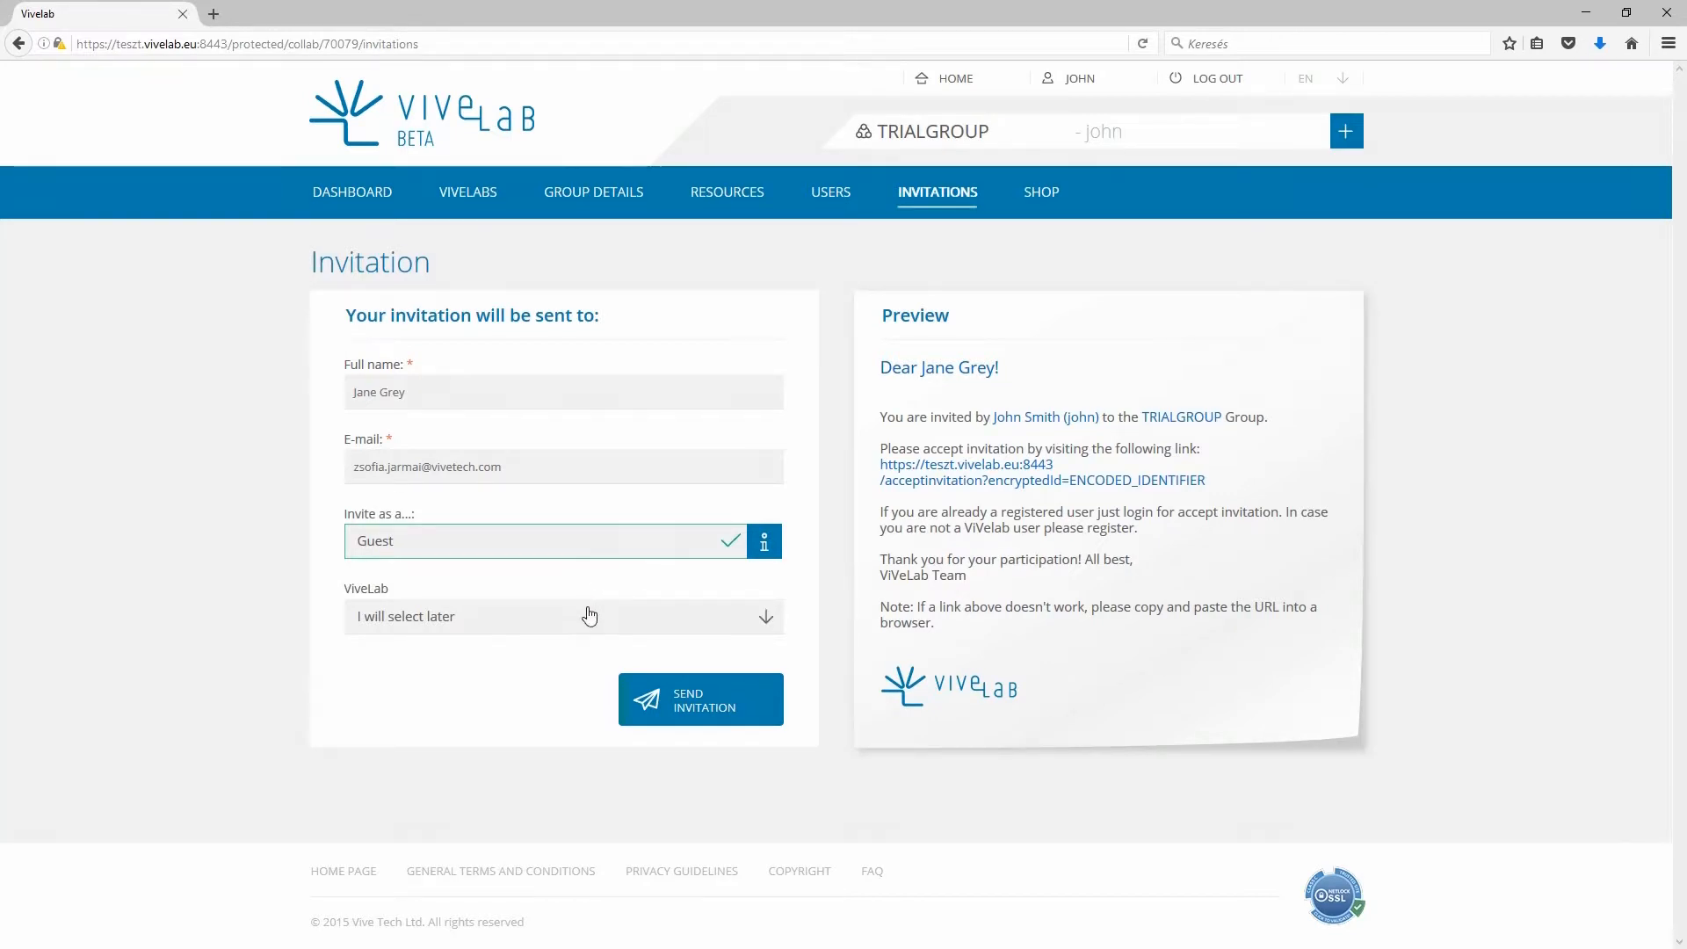
{"action": "left_click", "coordinate": [588, 615]}
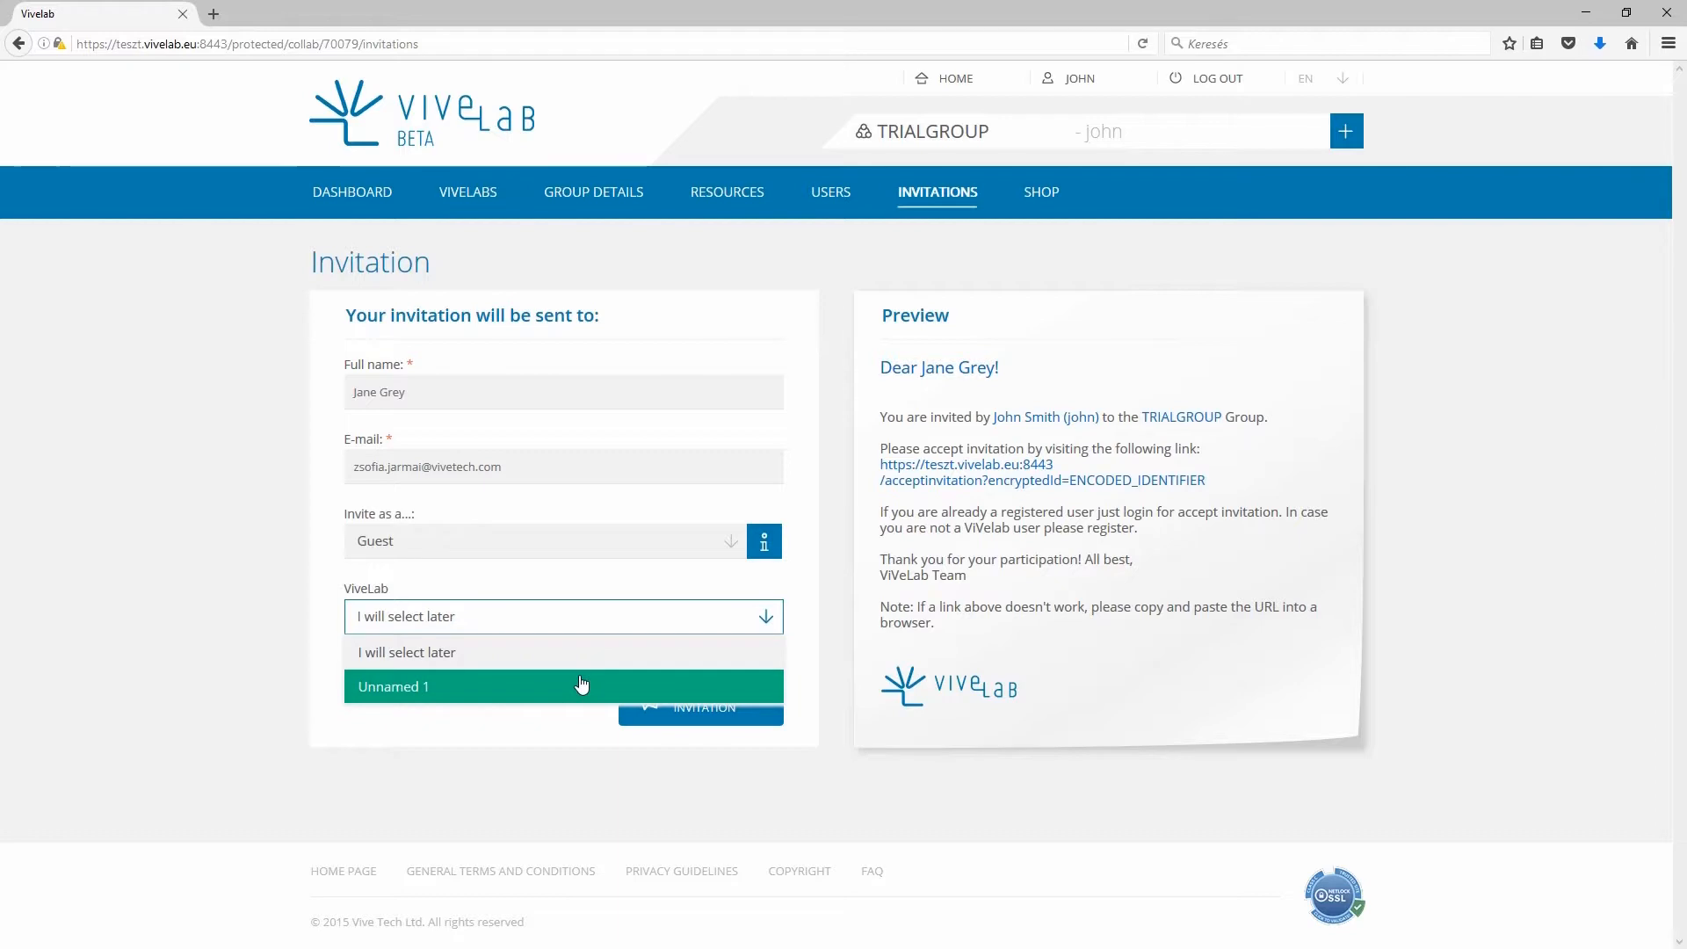
{"action": "left_click", "coordinate": [584, 661]}
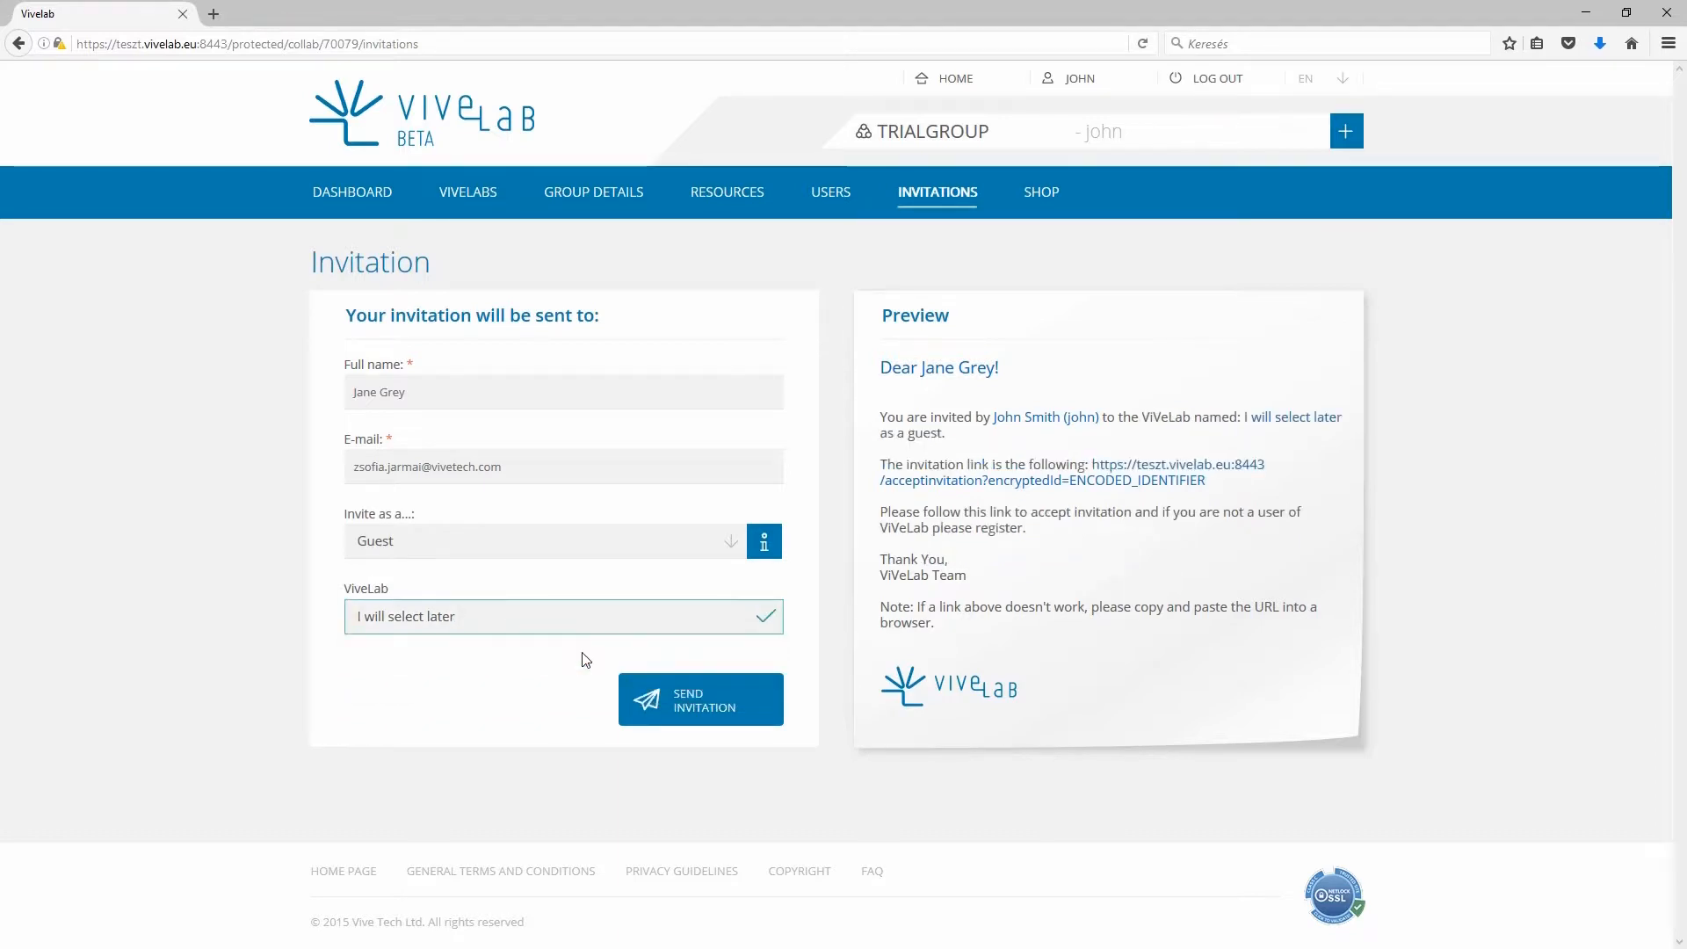
{"action": "left_click", "coordinate": [561, 542]}
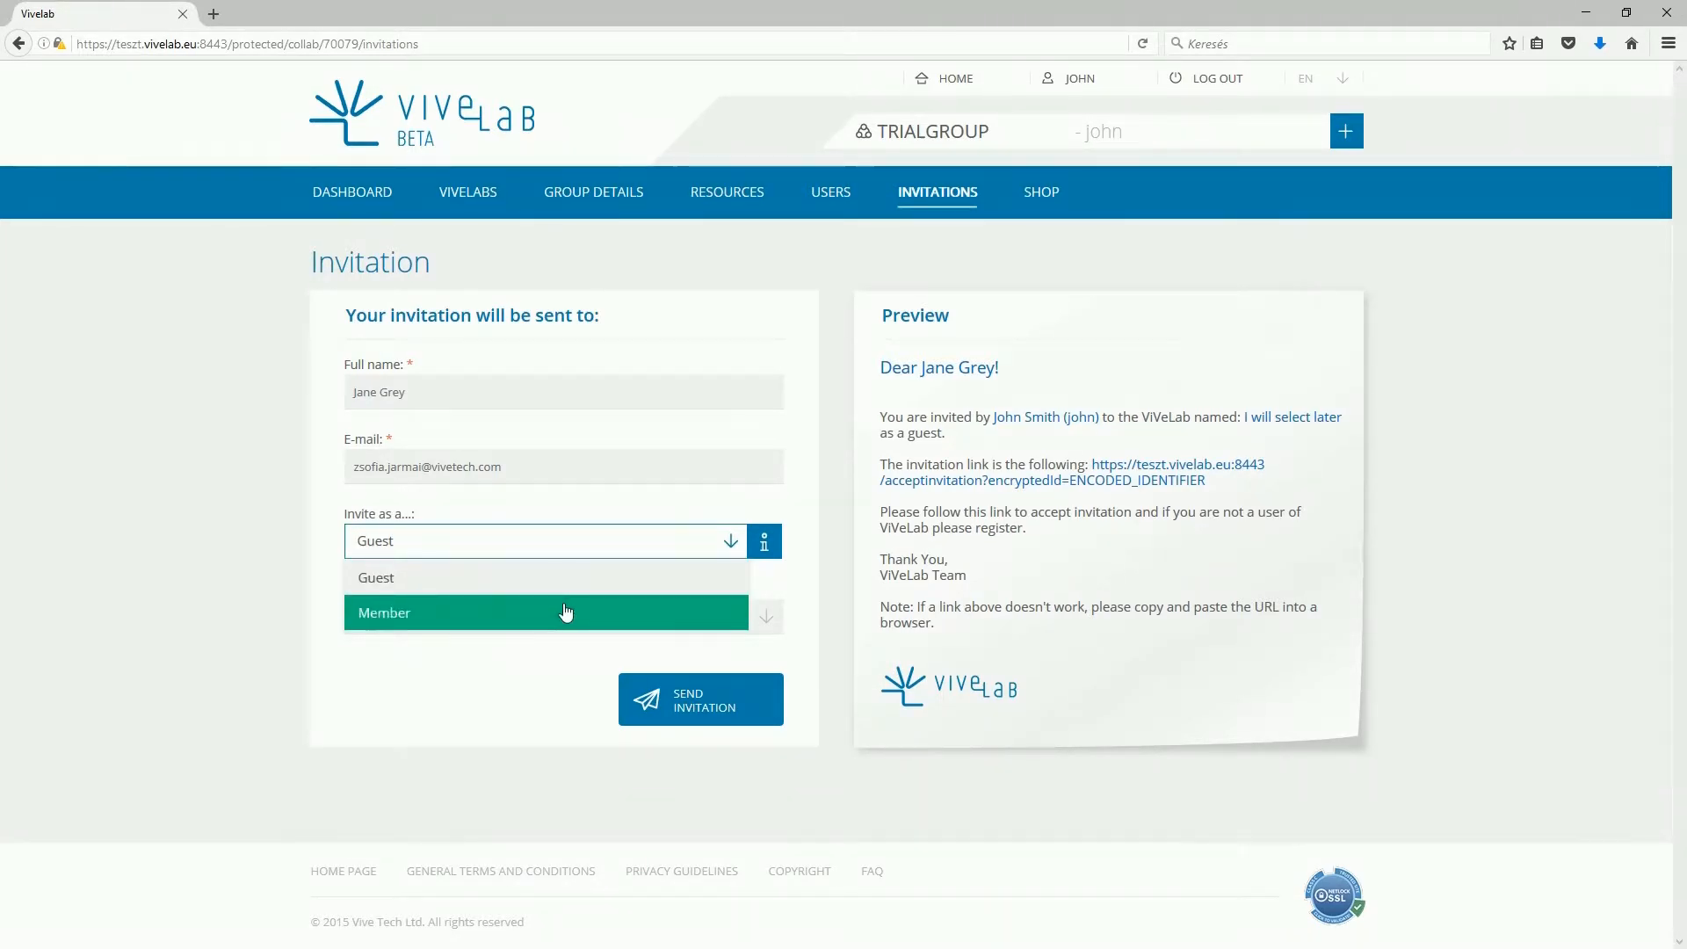
{"action": "left_click", "coordinate": [566, 613]}
{"action": "left_click", "coordinate": [566, 618]}
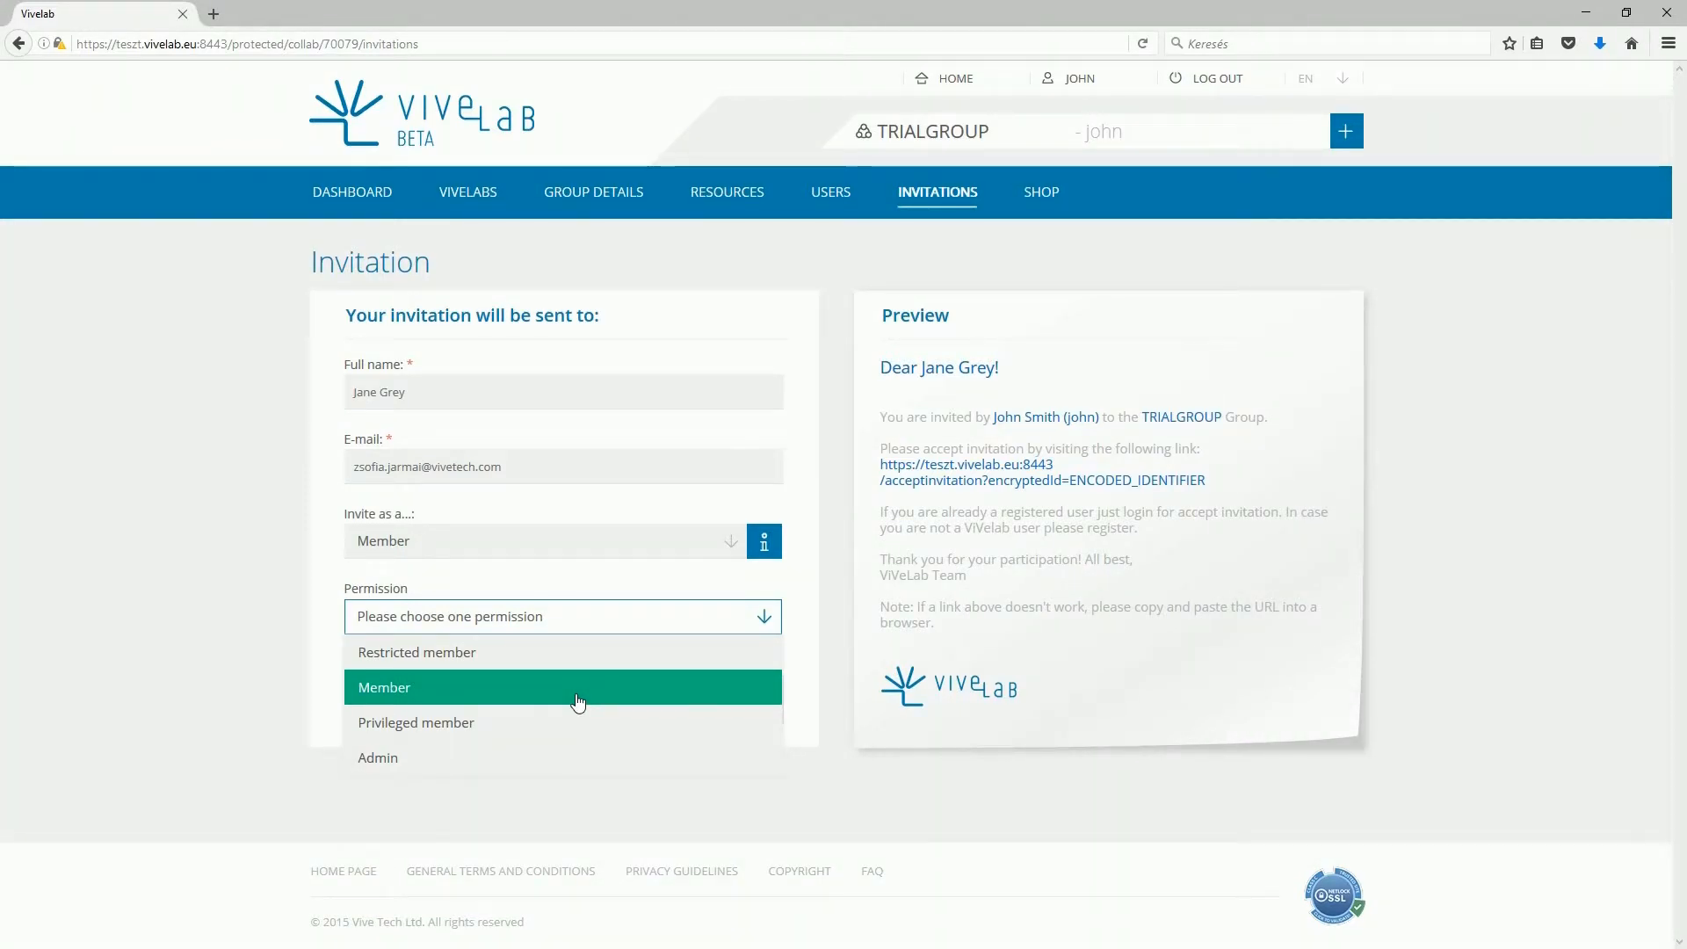
{"action": "left_click", "coordinate": [579, 703]}
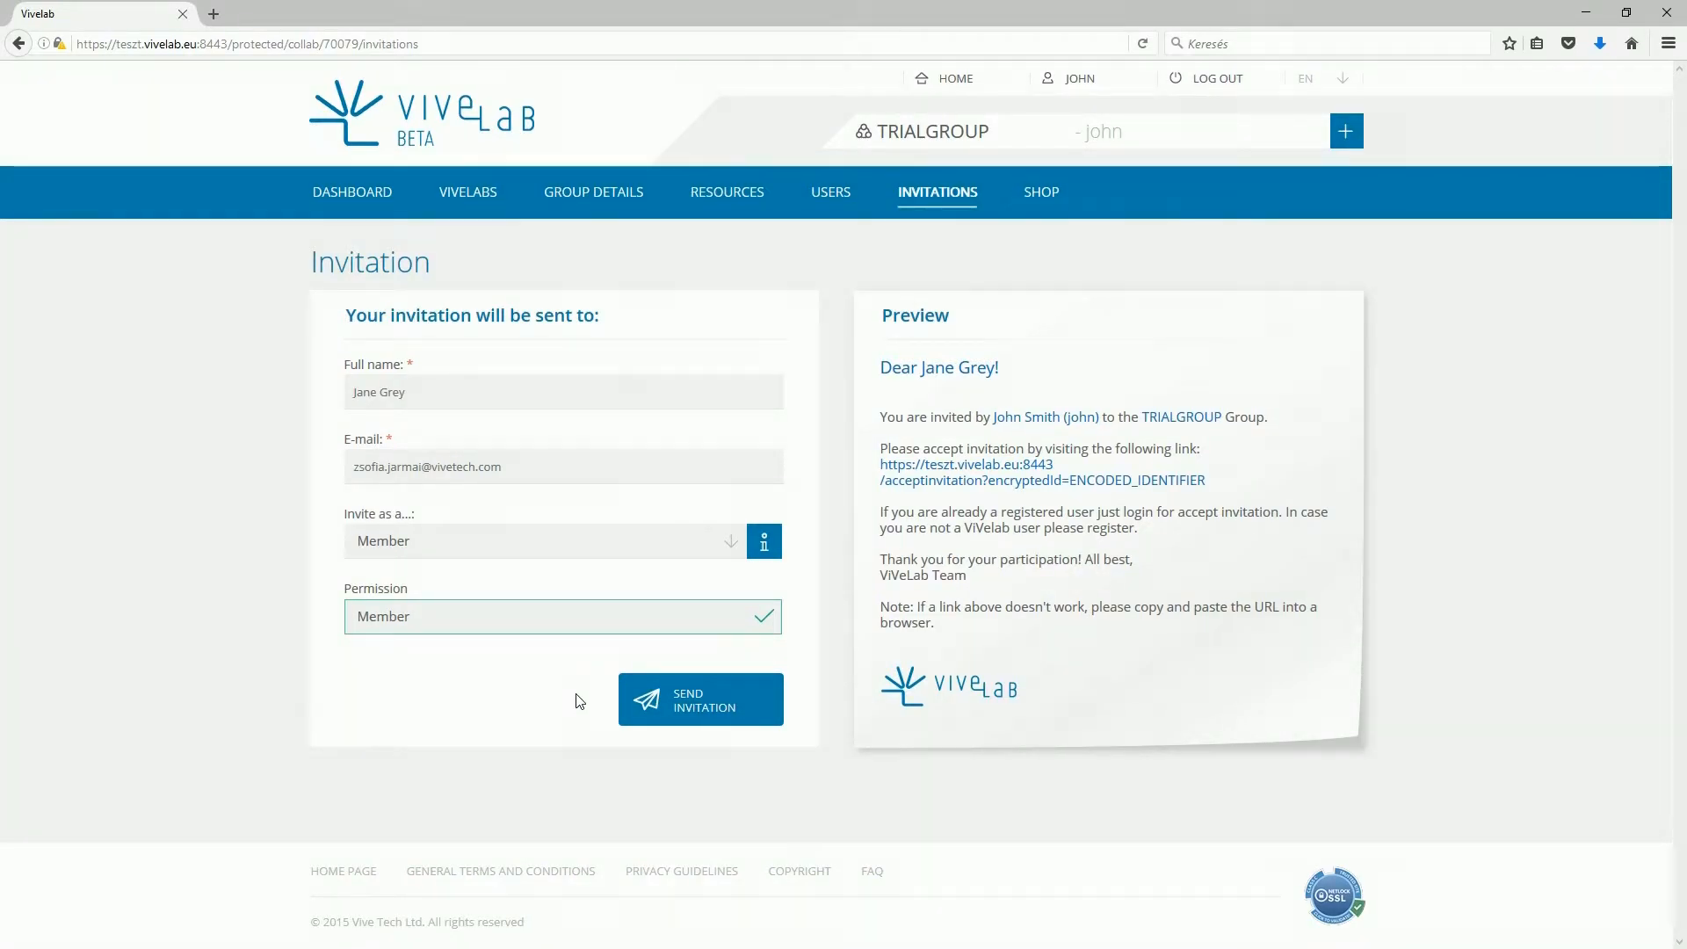
{"action": "left_click", "coordinate": [712, 697]}
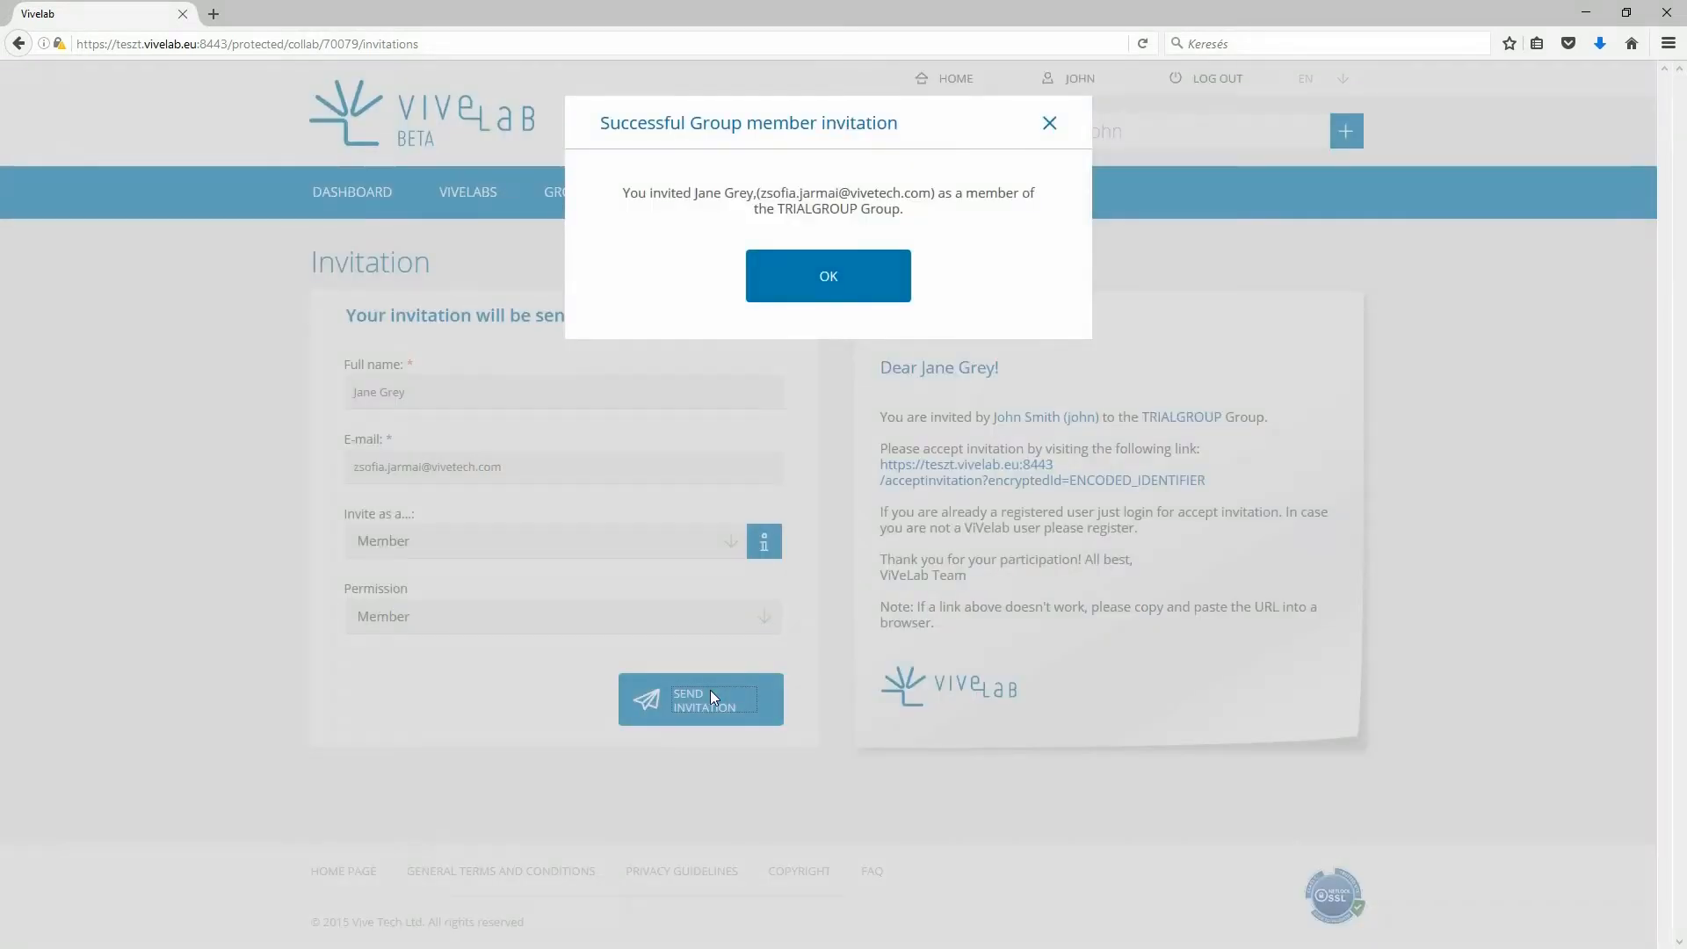
{"action": "left_click", "coordinate": [799, 289]}
- Create a new ViVeLab from the group's VIVELABS list
{"action": "left_click", "coordinate": [482, 205]}
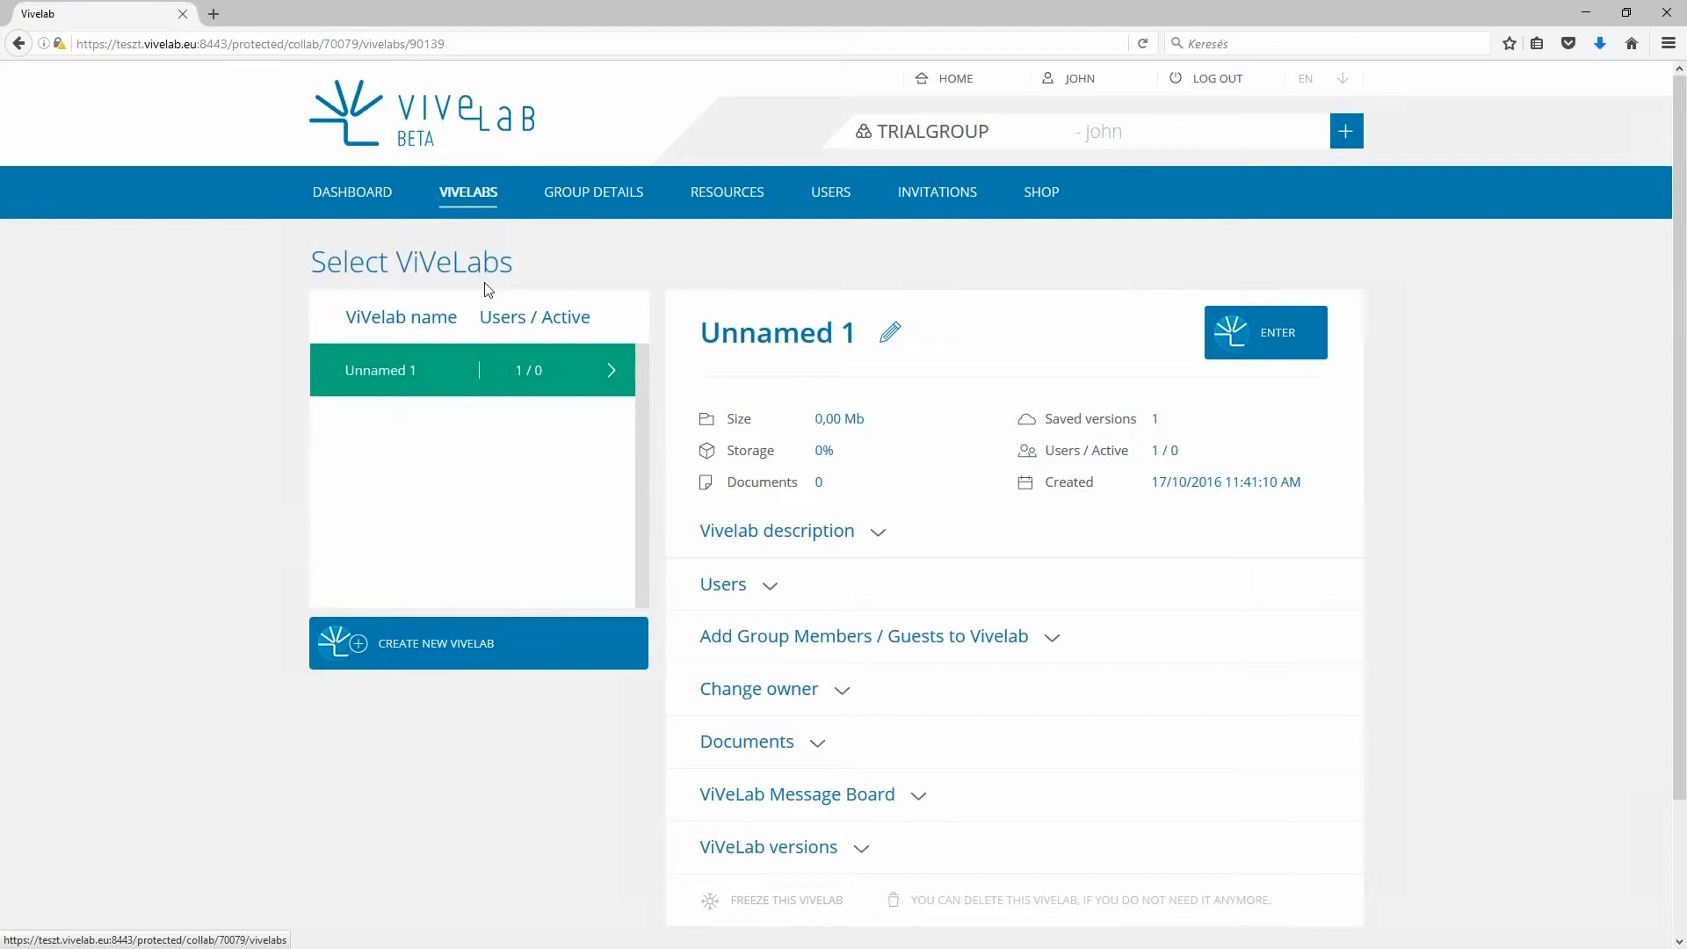
{"action": "left_click", "coordinate": [450, 644]}
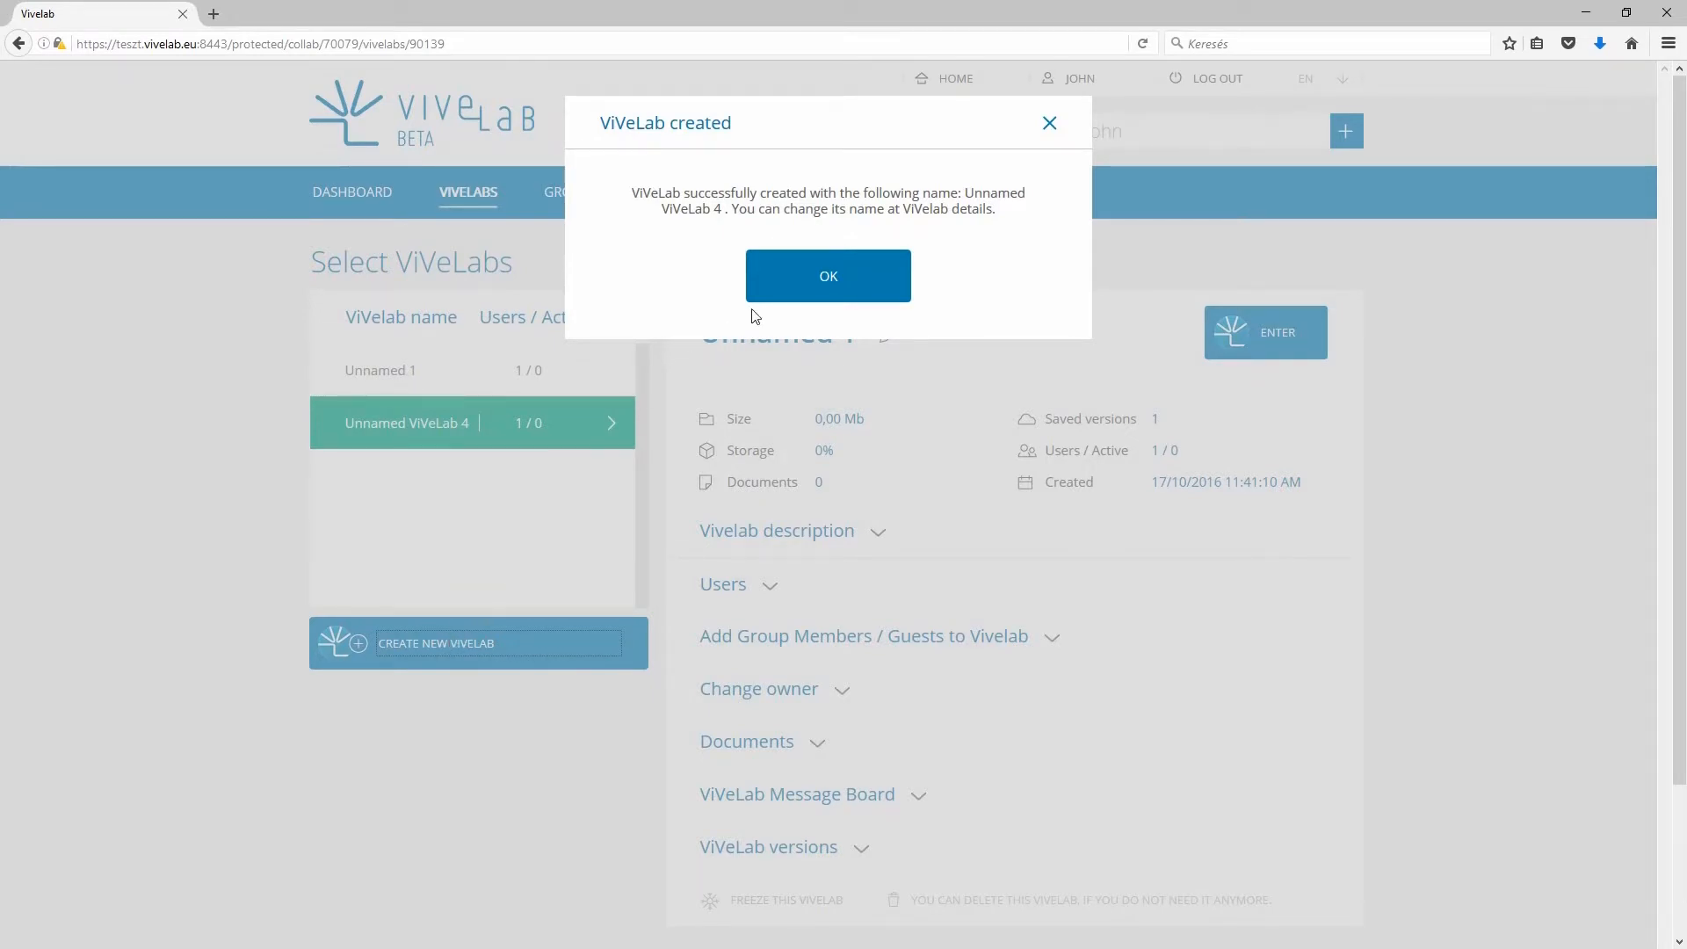
{"action": "left_click", "coordinate": [778, 287]}
- Rename the new ViVeLab to 'car analysis'
{"action": "left_click", "coordinate": [784, 335]}
{"action": "triple_click", "coordinate": [785, 335]}
{"action": "type", "text": "car analysis"}
{"action": "key", "text": "Return"}
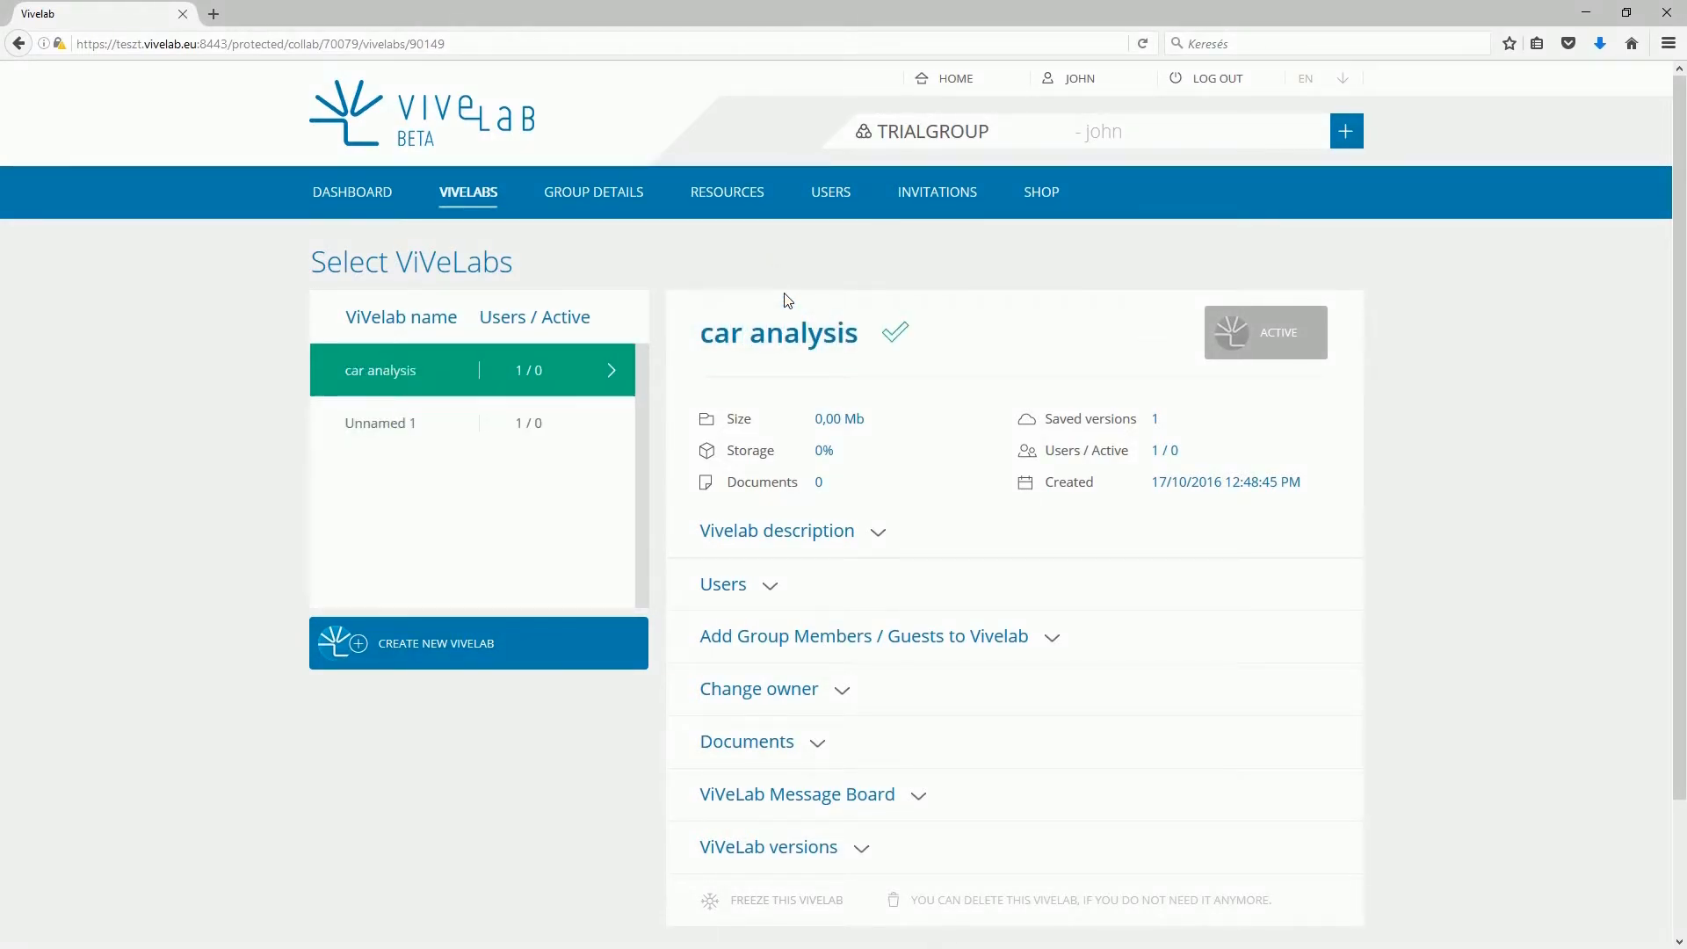
- Add the unassigned group member to car analysis's users with the Member role
{"action": "left_click", "coordinate": [866, 540]}
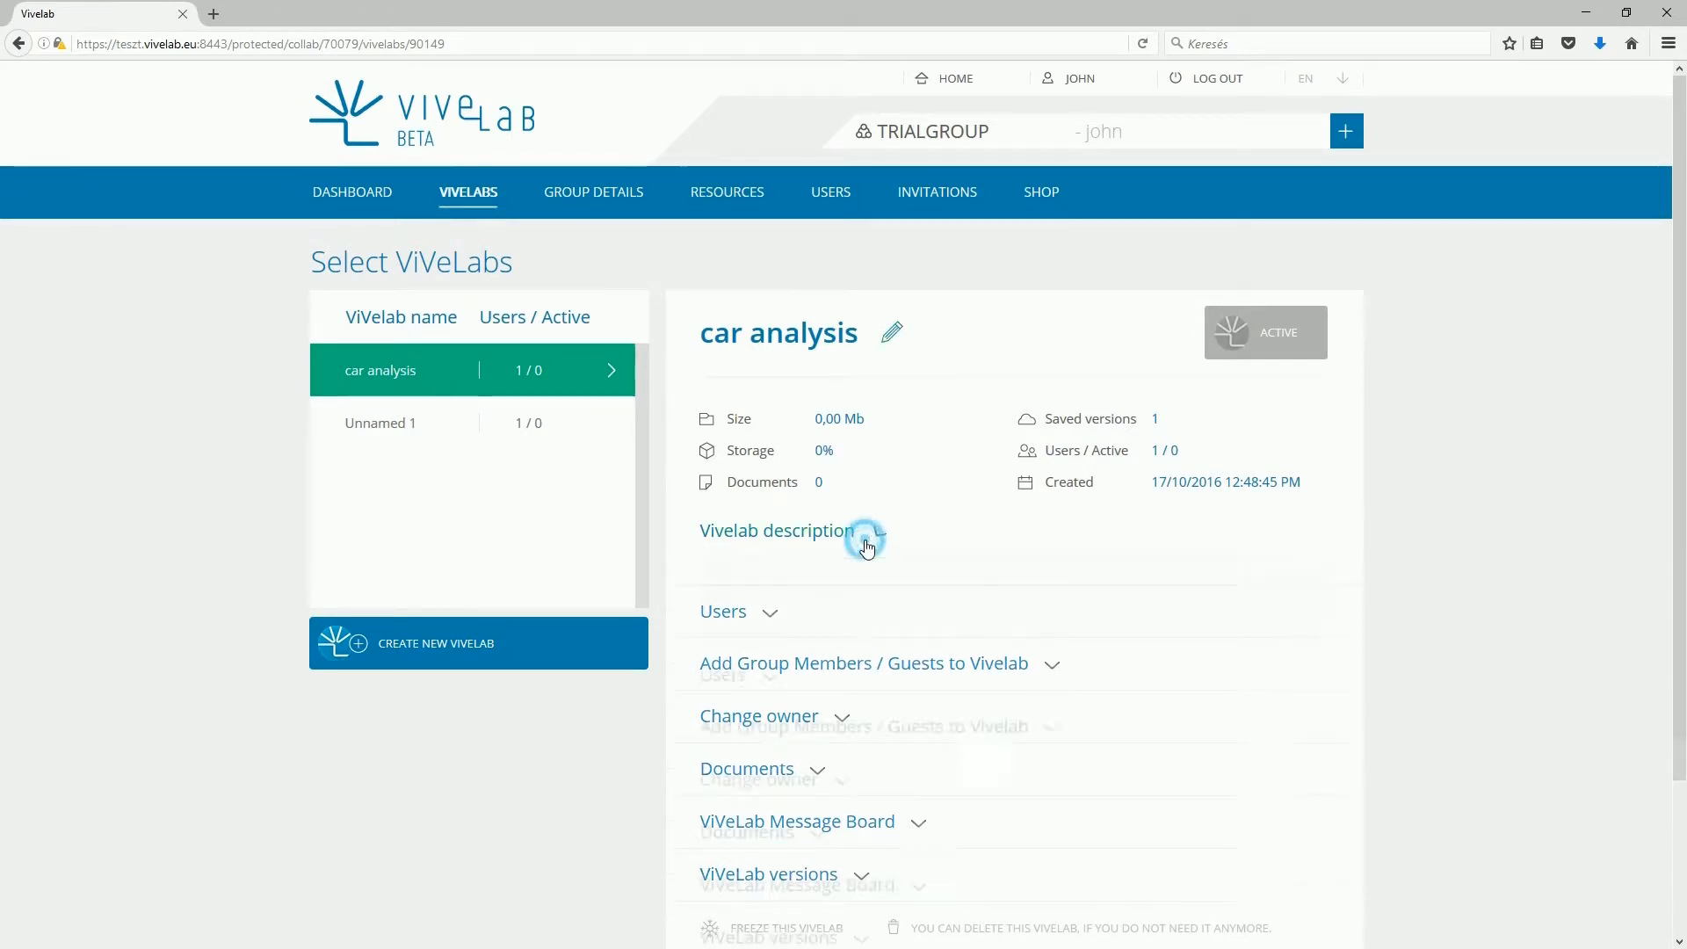
{"action": "scroll", "coordinate": [867, 545], "scroll_direction": "down", "scroll_amount": 3}
{"action": "left_click", "coordinate": [777, 514]}
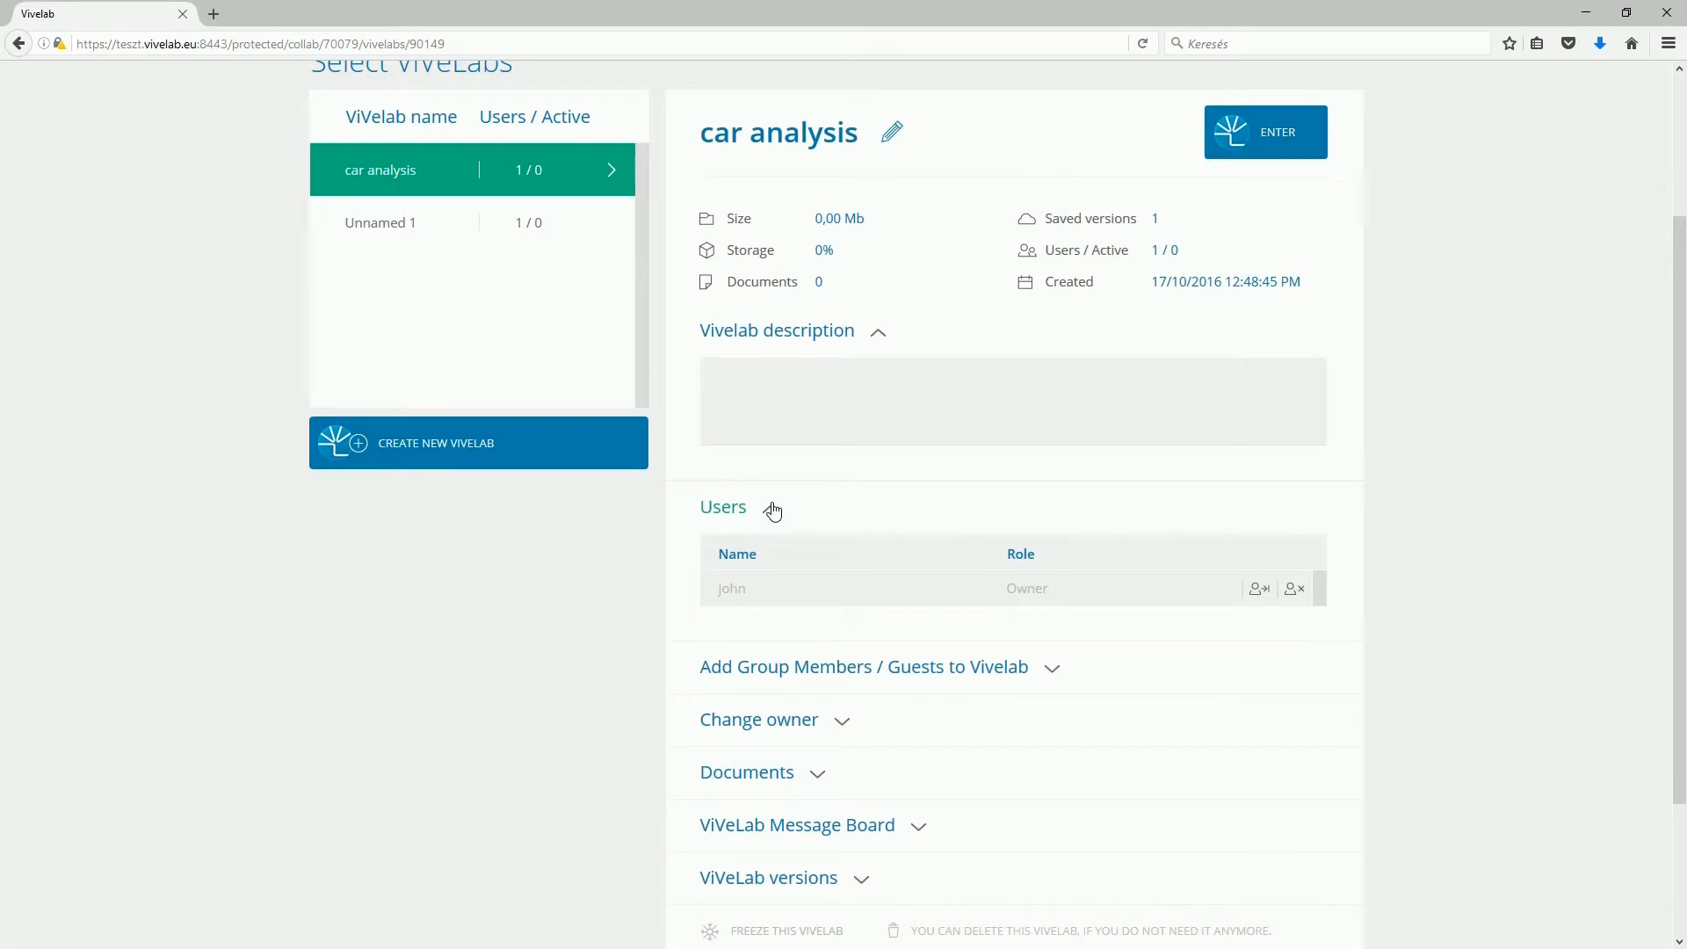
{"action": "left_click", "coordinate": [889, 667]}
{"action": "scroll", "coordinate": [890, 667], "scroll_direction": "down", "scroll_amount": 3}
{"action": "left_click", "coordinate": [890, 642]}
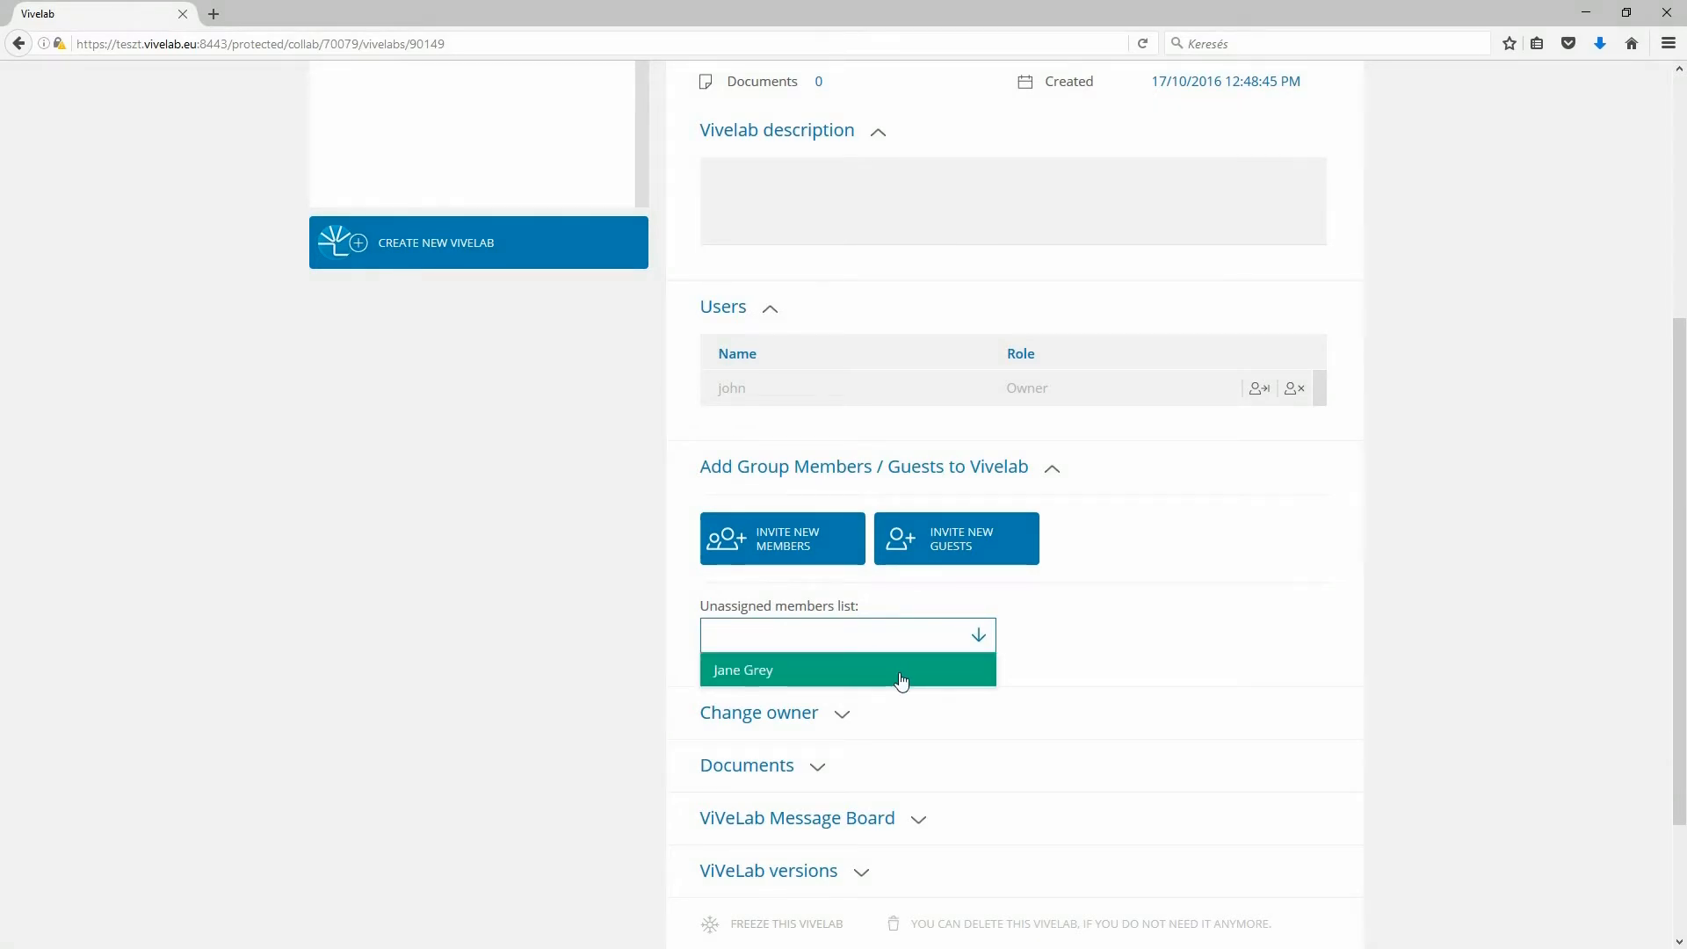
{"action": "left_click", "coordinate": [903, 679]}
{"action": "left_click", "coordinate": [1036, 632]}
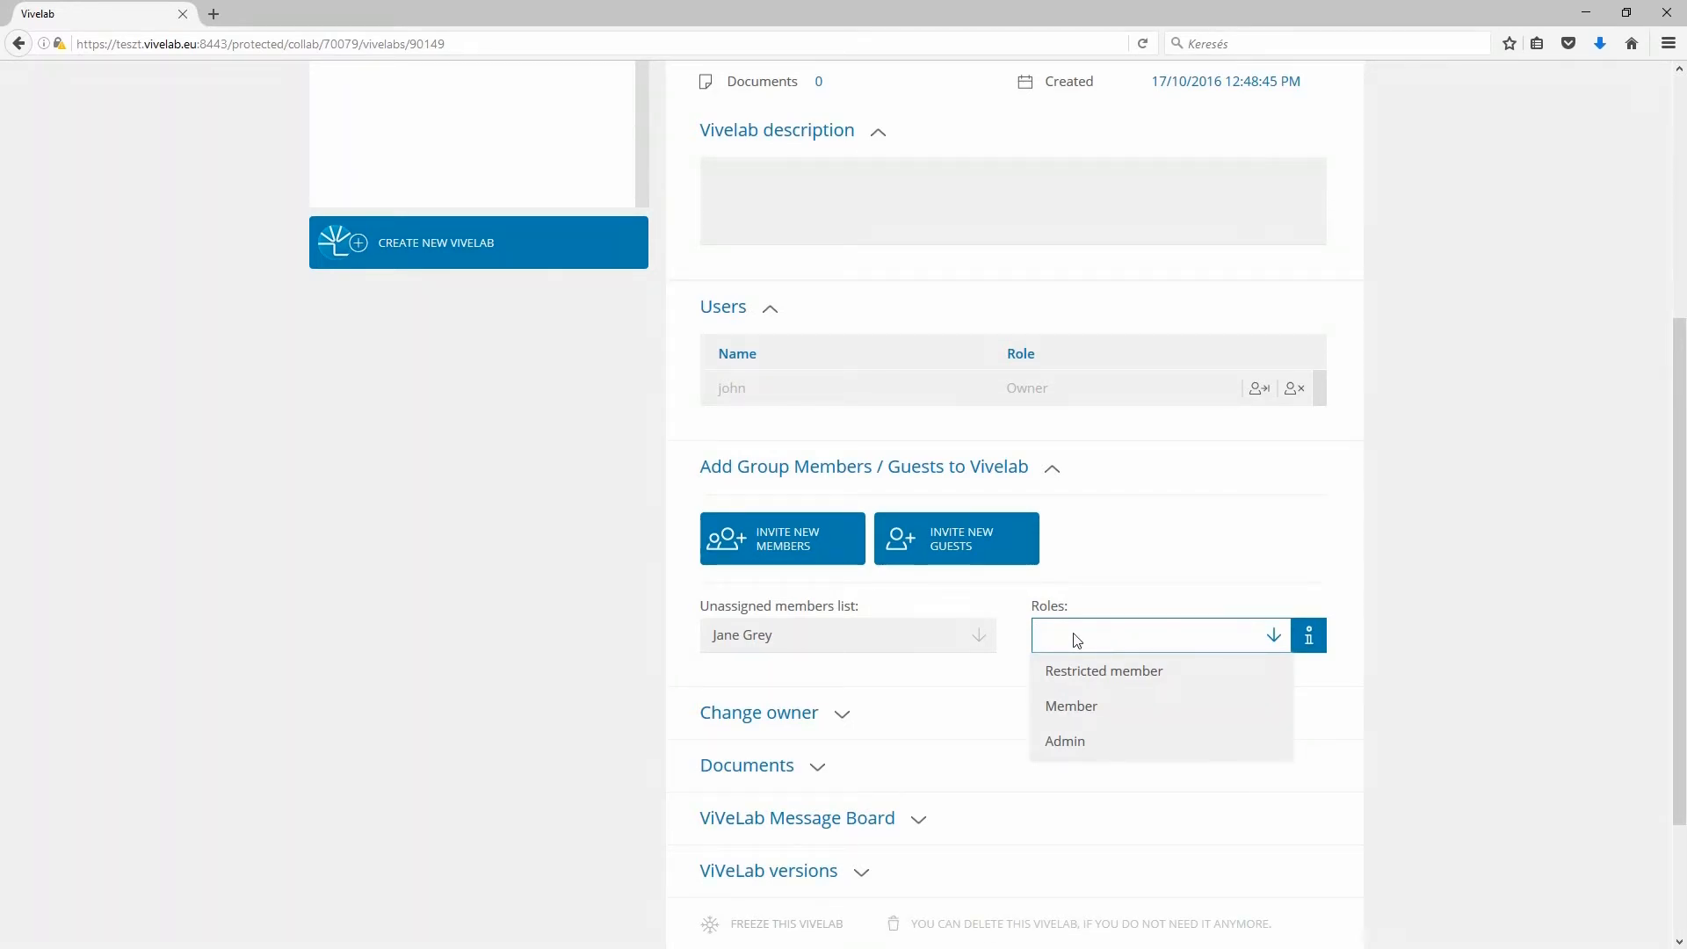
{"action": "left_click", "coordinate": [1122, 708]}
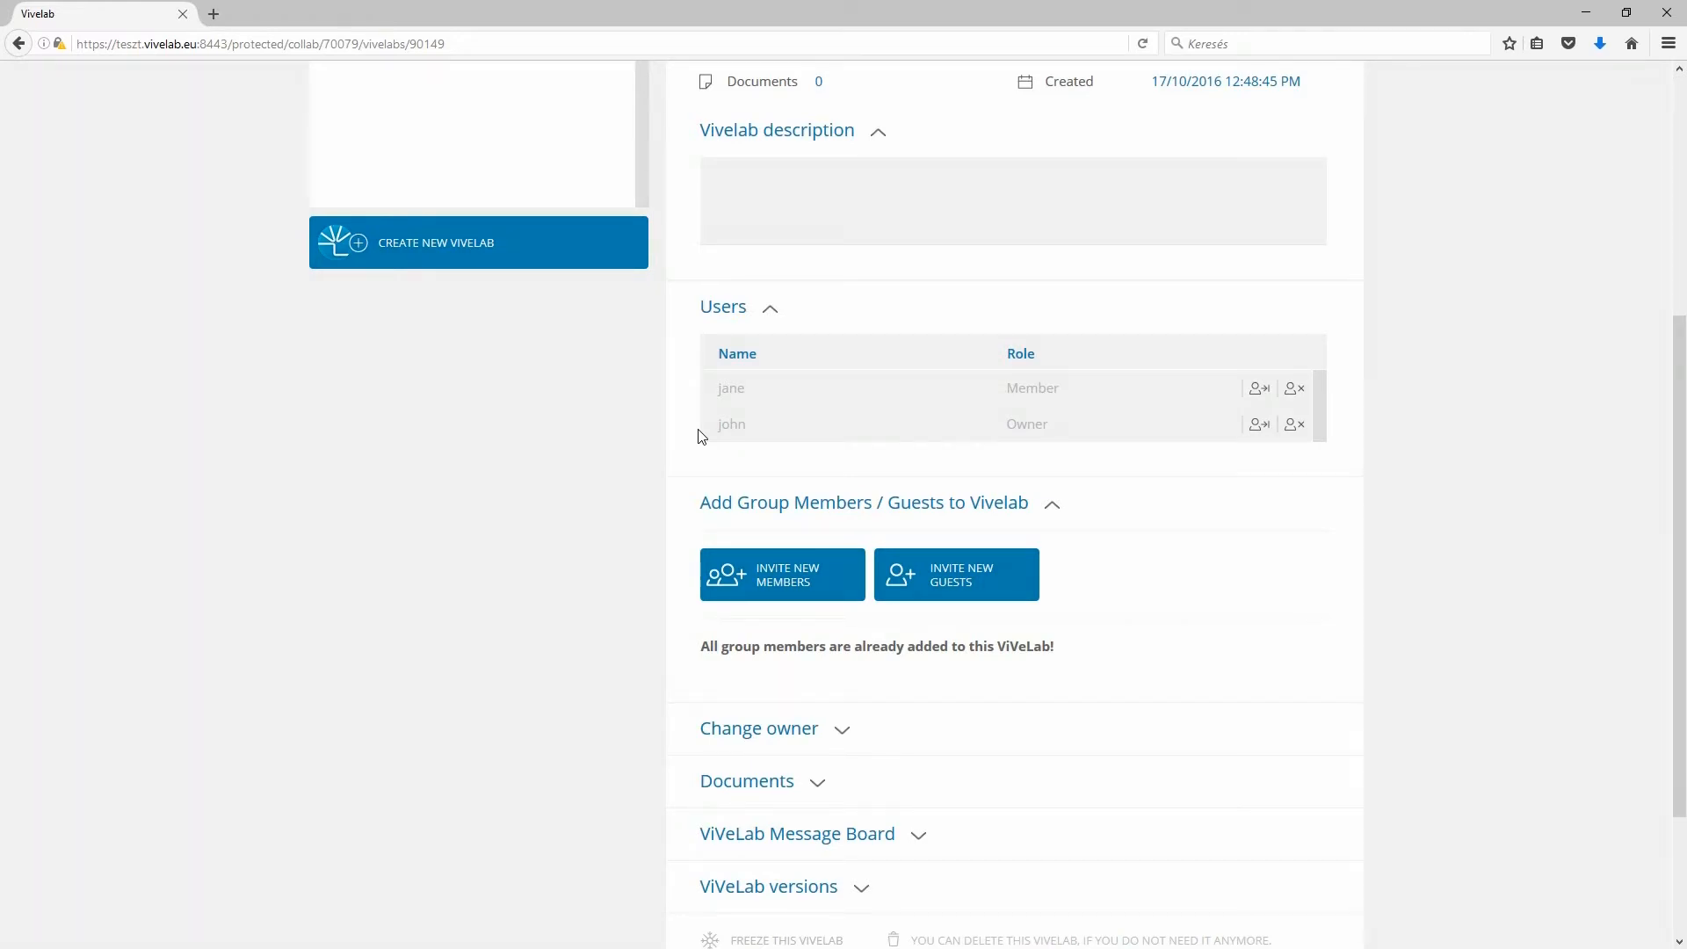
- Expand Change owner and view the candidate owners without changing the owner
{"action": "left_click", "coordinate": [779, 741]}
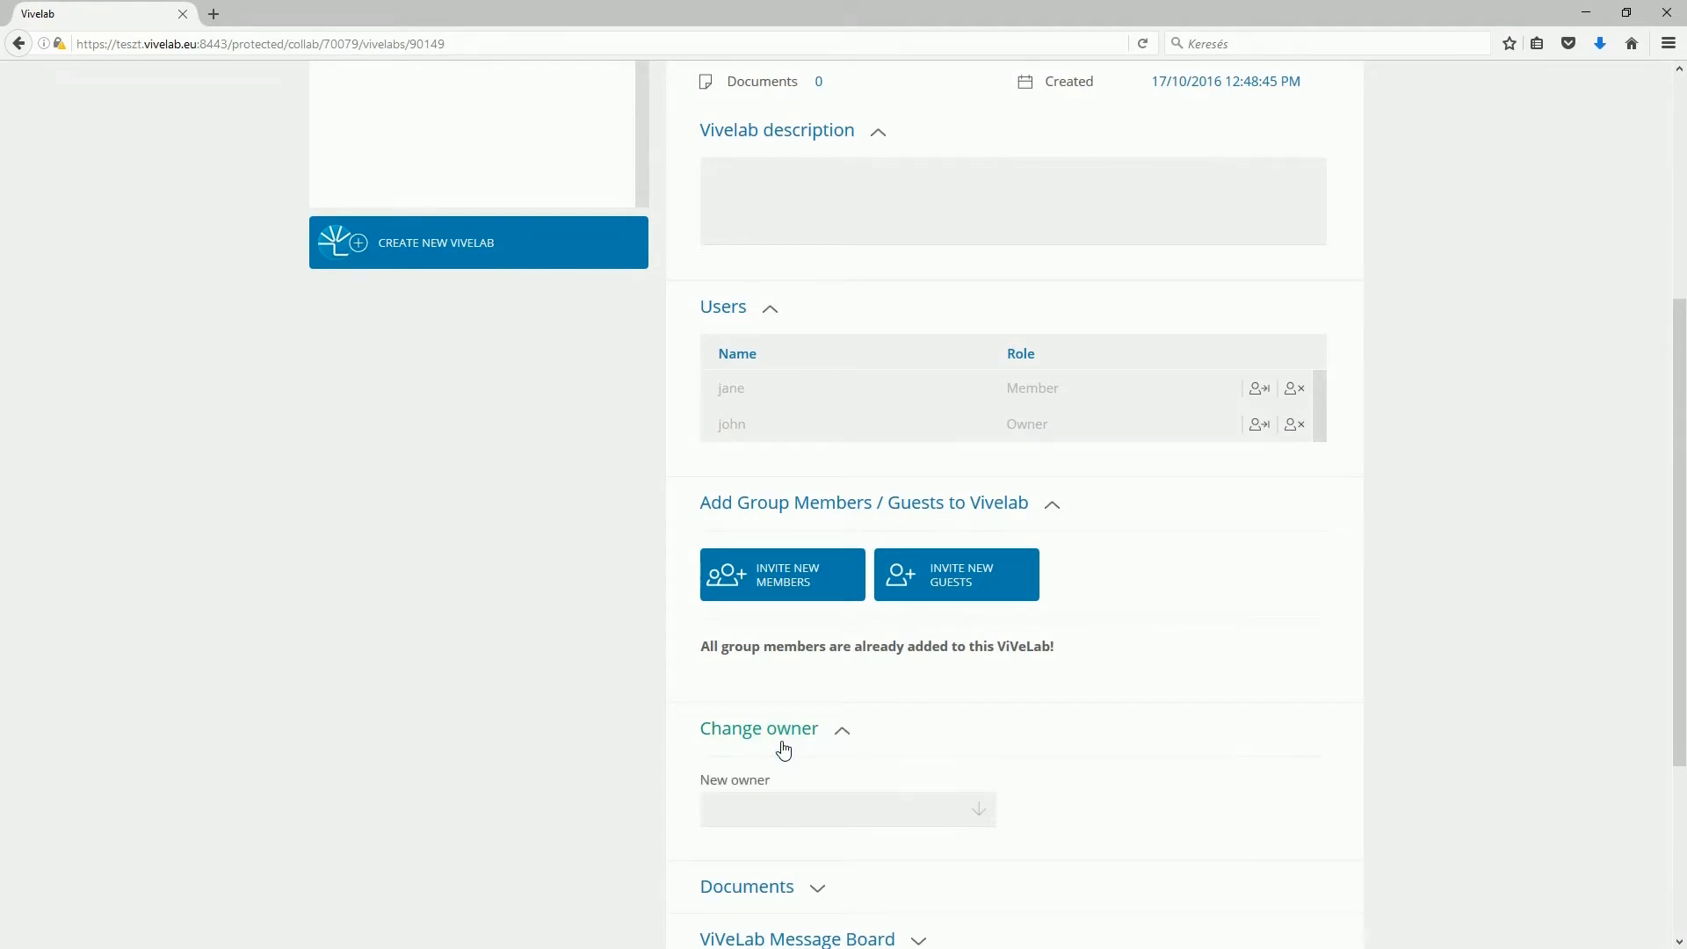
{"action": "left_click", "coordinate": [843, 810]}
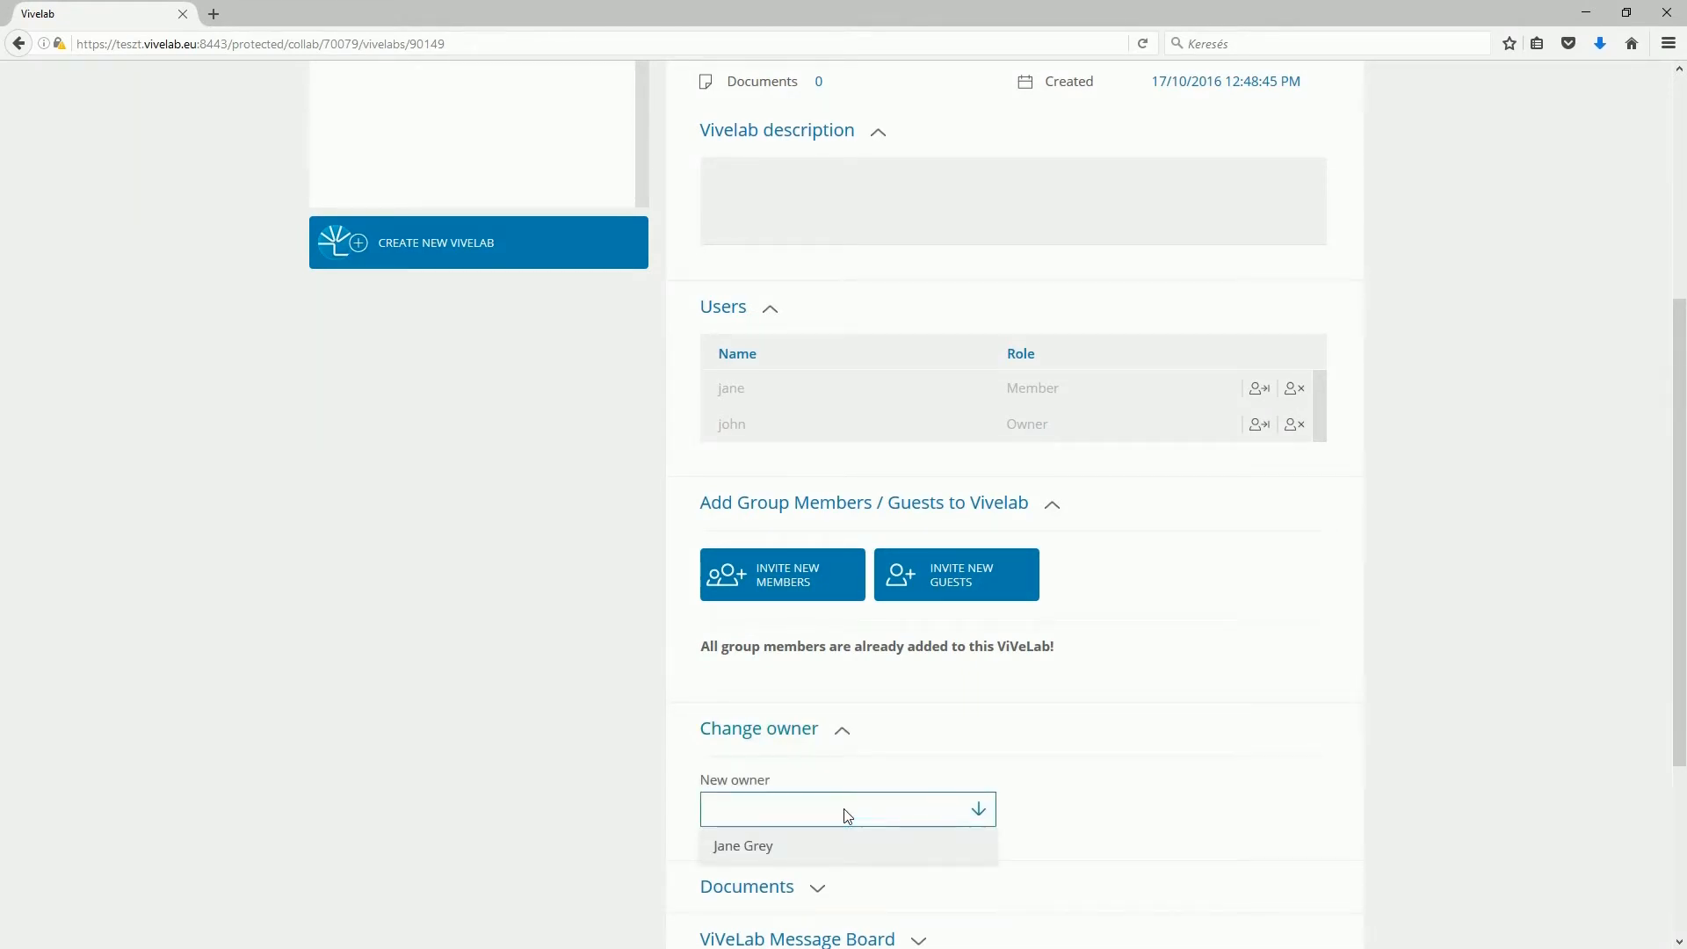
{"action": "left_click", "coordinate": [843, 810]}
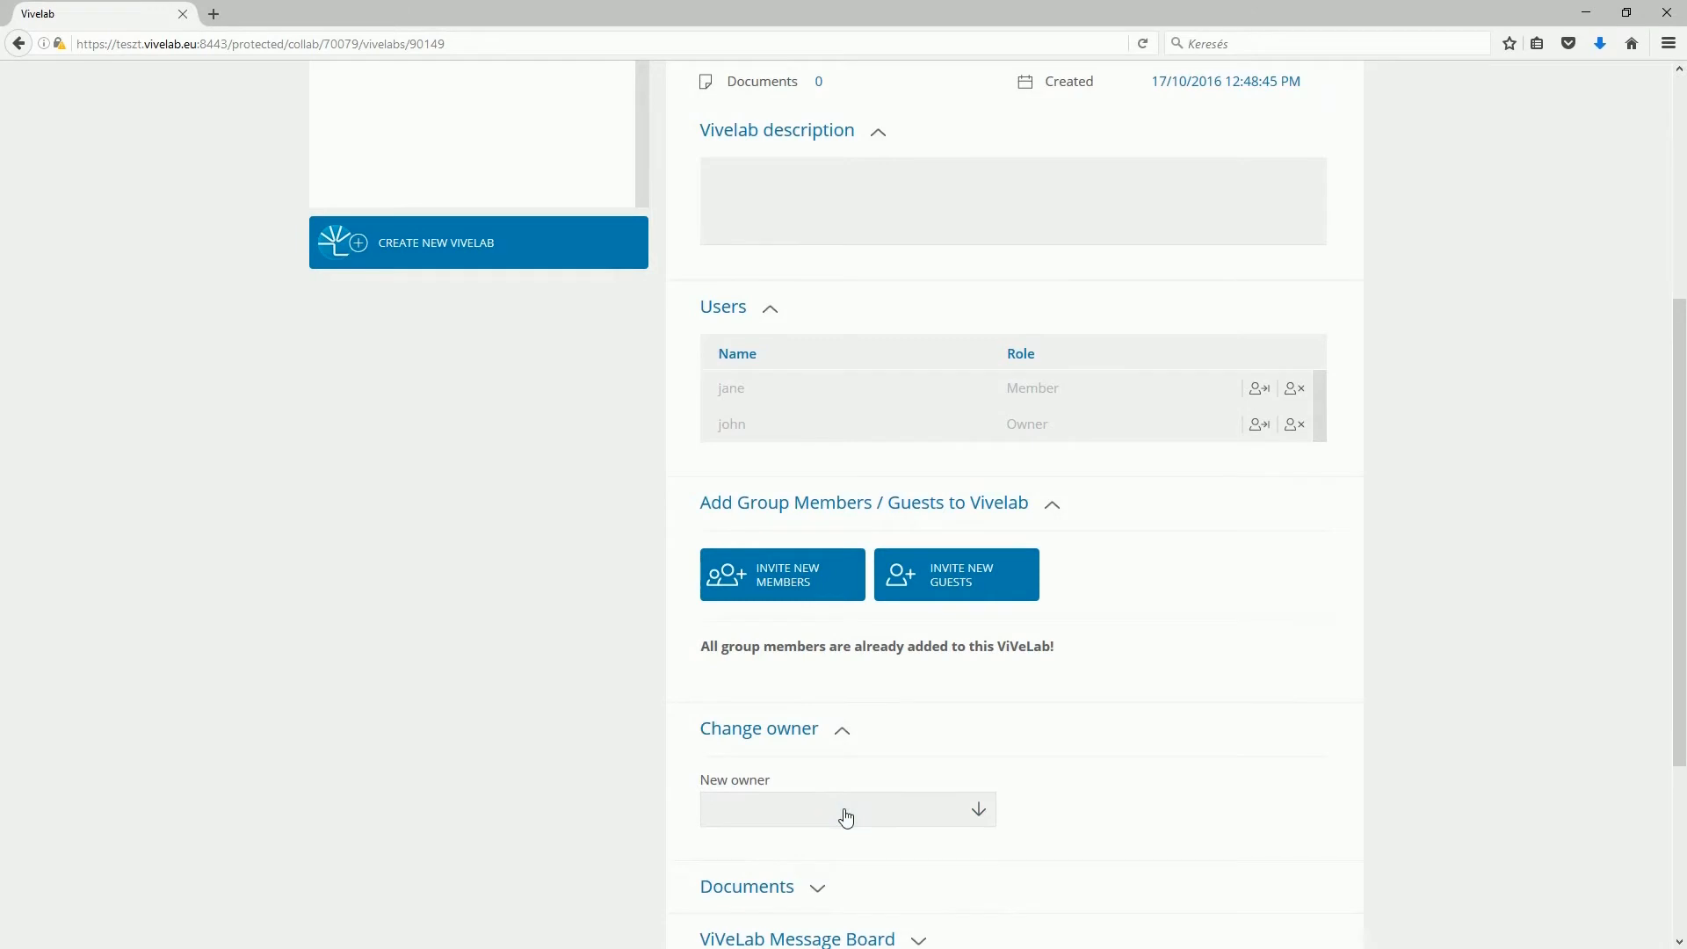
{"action": "scroll", "coordinate": [843, 809], "scroll_direction": "down", "scroll_amount": 3}
- Expand the Documents, ViVeLab Message Board and ViVeLab versions sections
{"action": "left_click", "coordinate": [806, 594]}
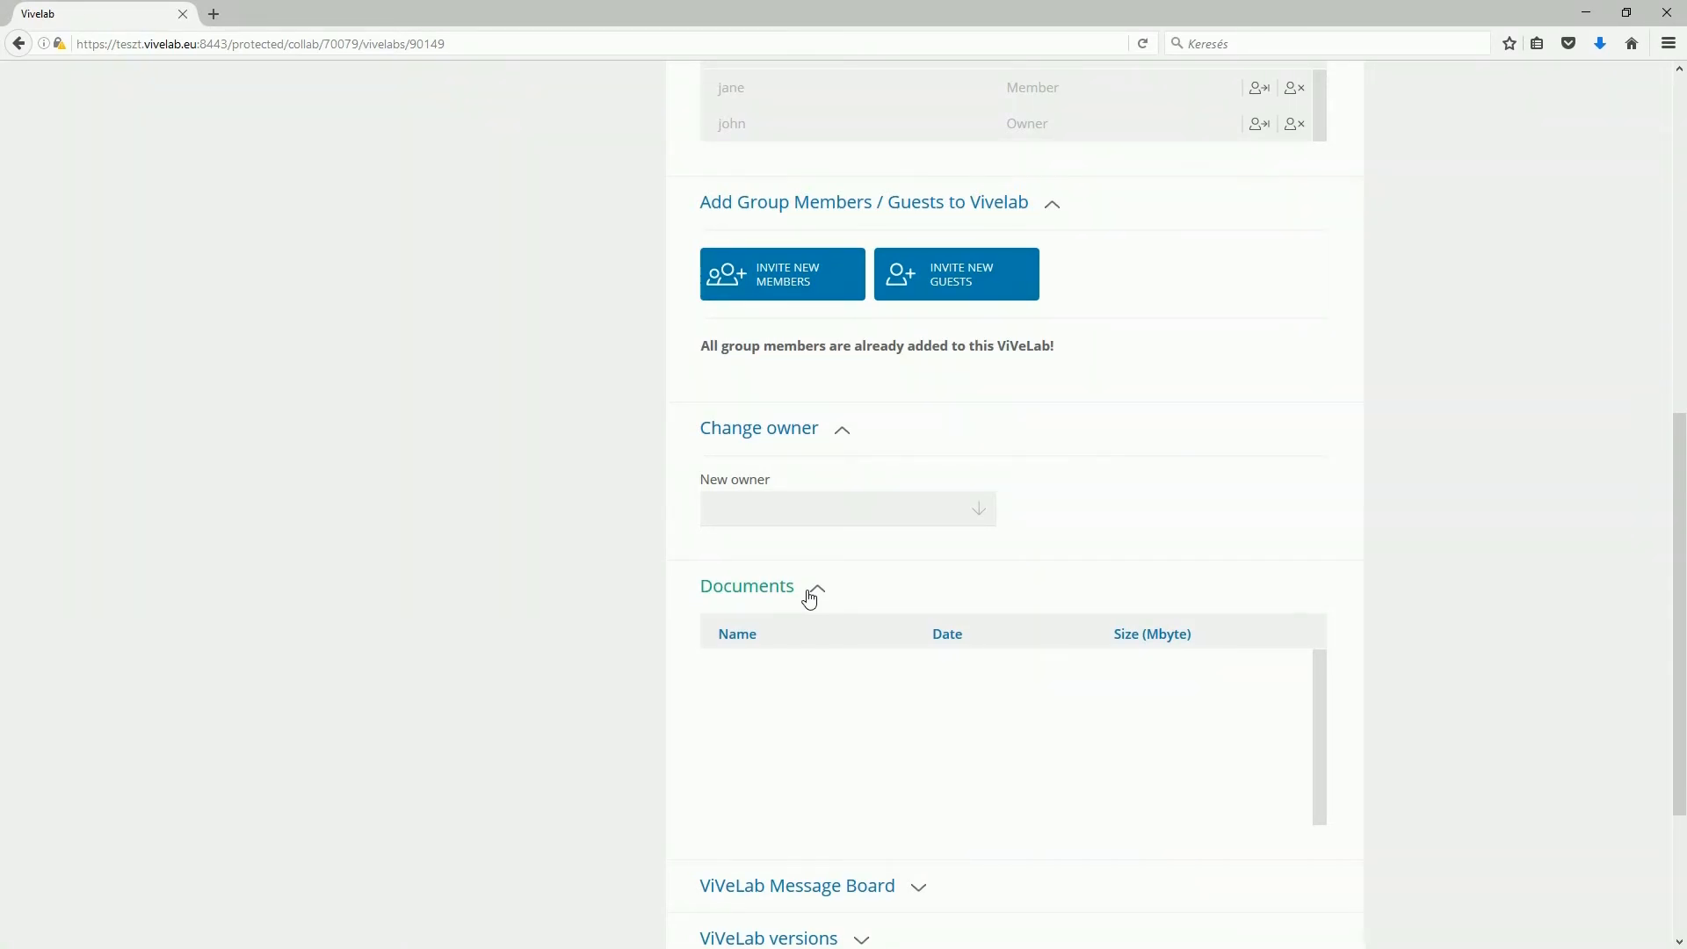
{"action": "scroll", "coordinate": [809, 598], "scroll_direction": "down", "scroll_amount": 3}
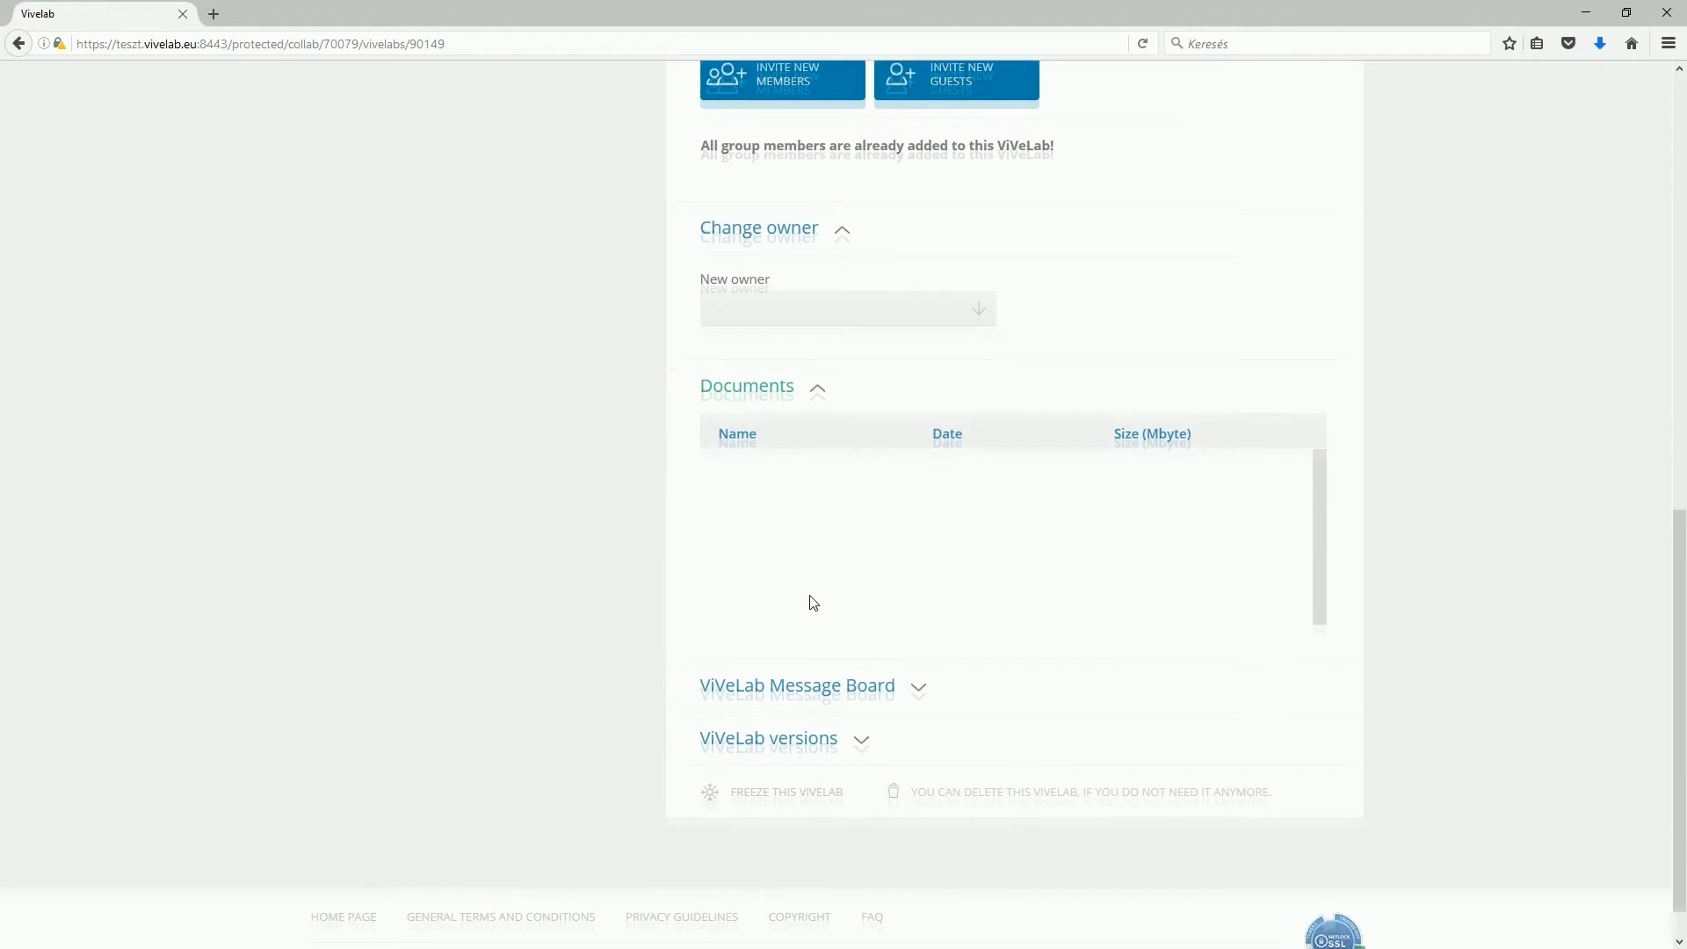
{"action": "left_click", "coordinate": [910, 637]}
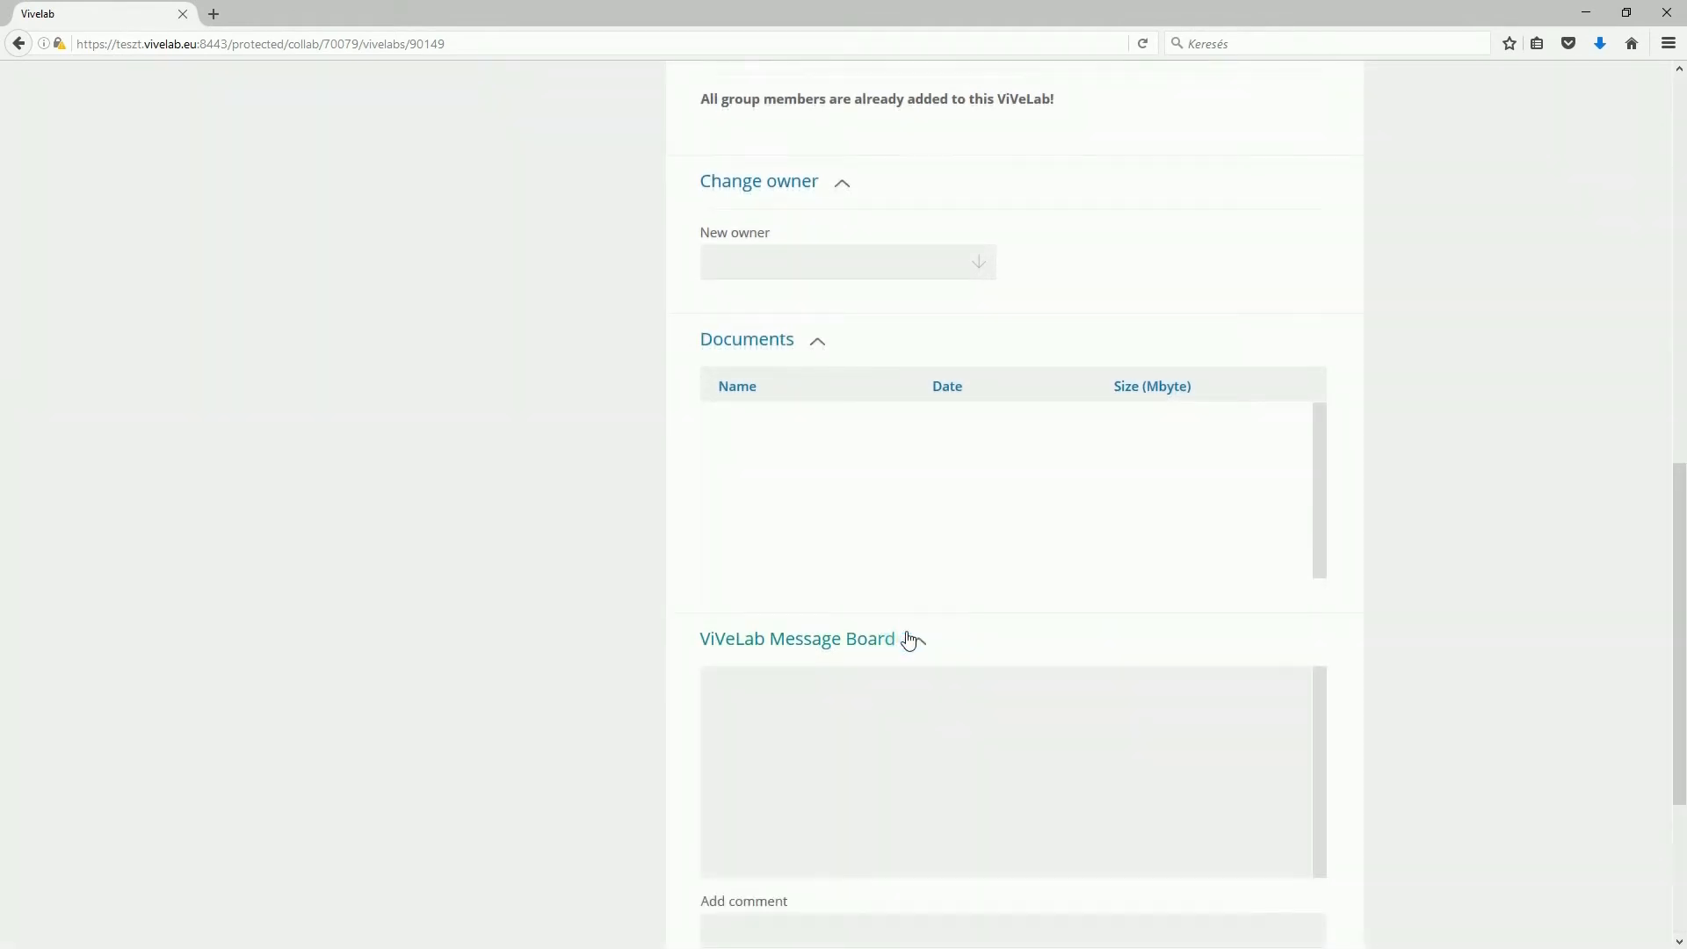
{"action": "scroll", "coordinate": [907, 640], "scroll_direction": "down", "scroll_amount": 4}
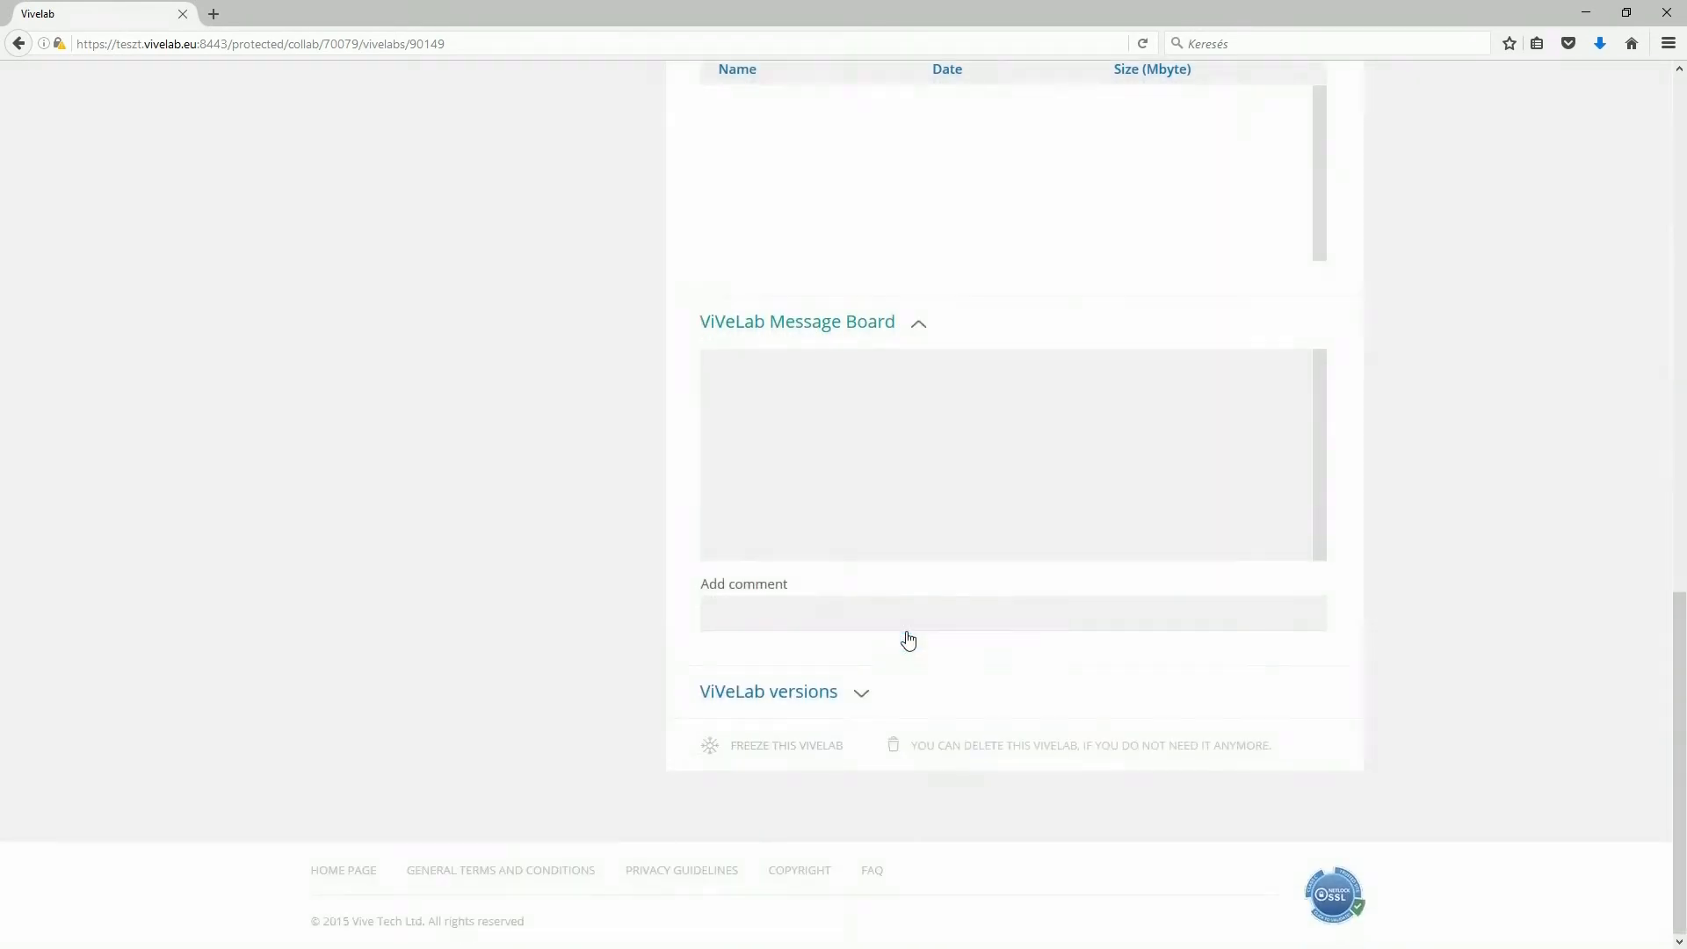
{"action": "left_click", "coordinate": [861, 698]}
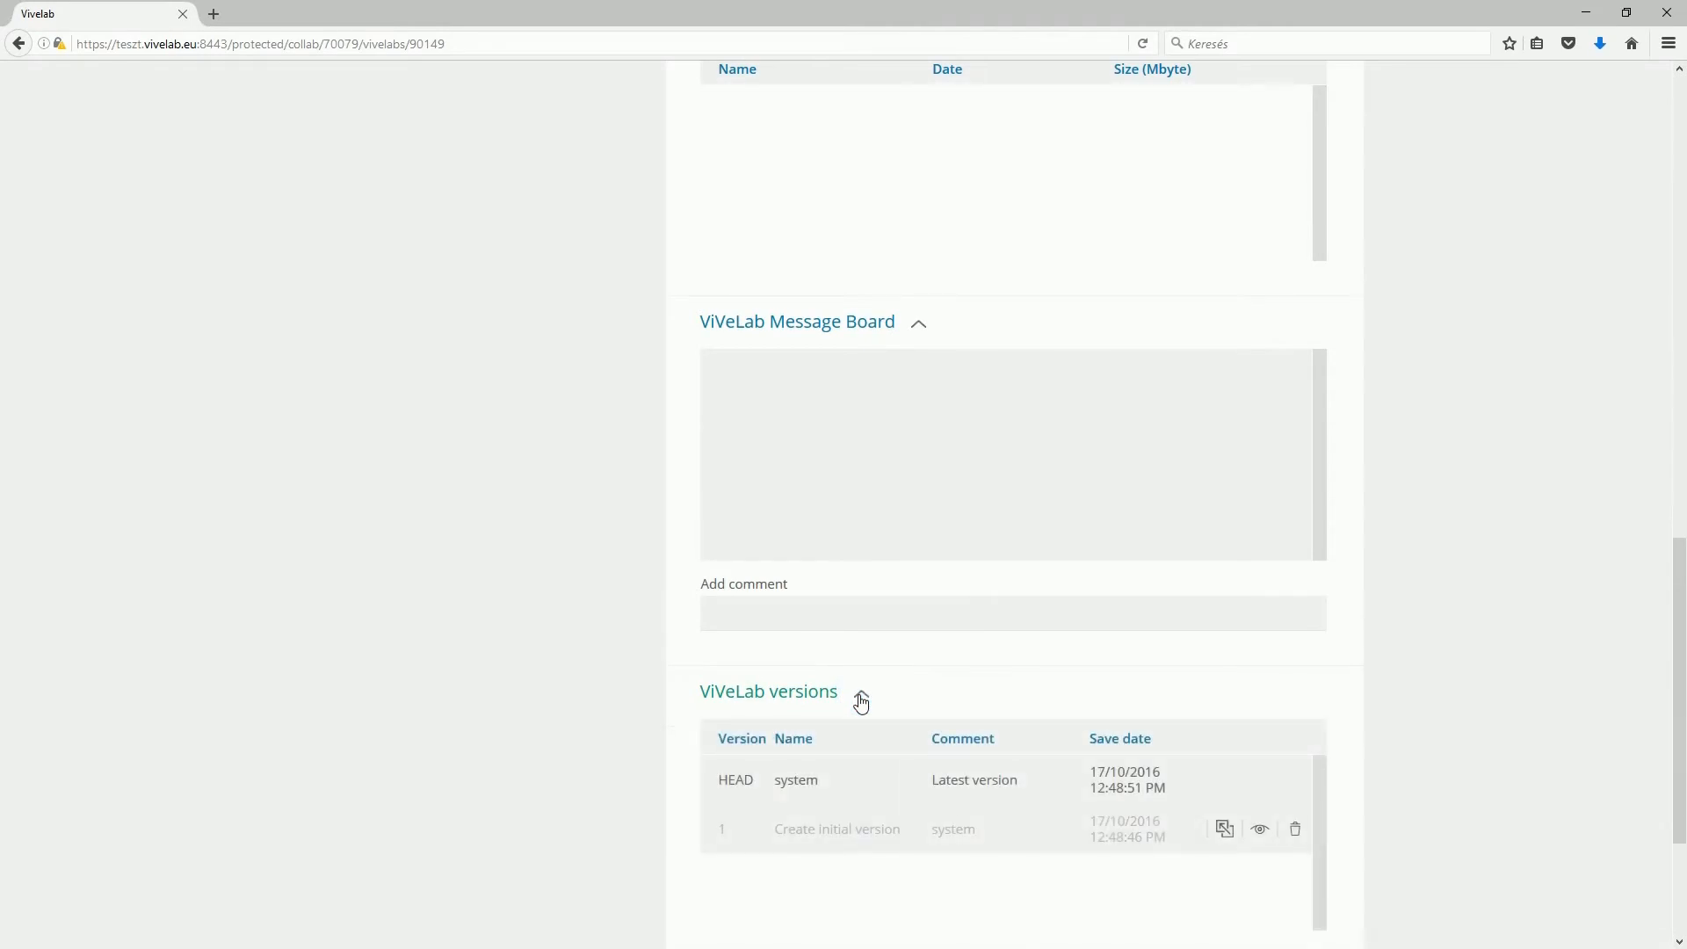
{"action": "scroll", "coordinate": [861, 700], "scroll_direction": "down", "scroll_amount": 3}
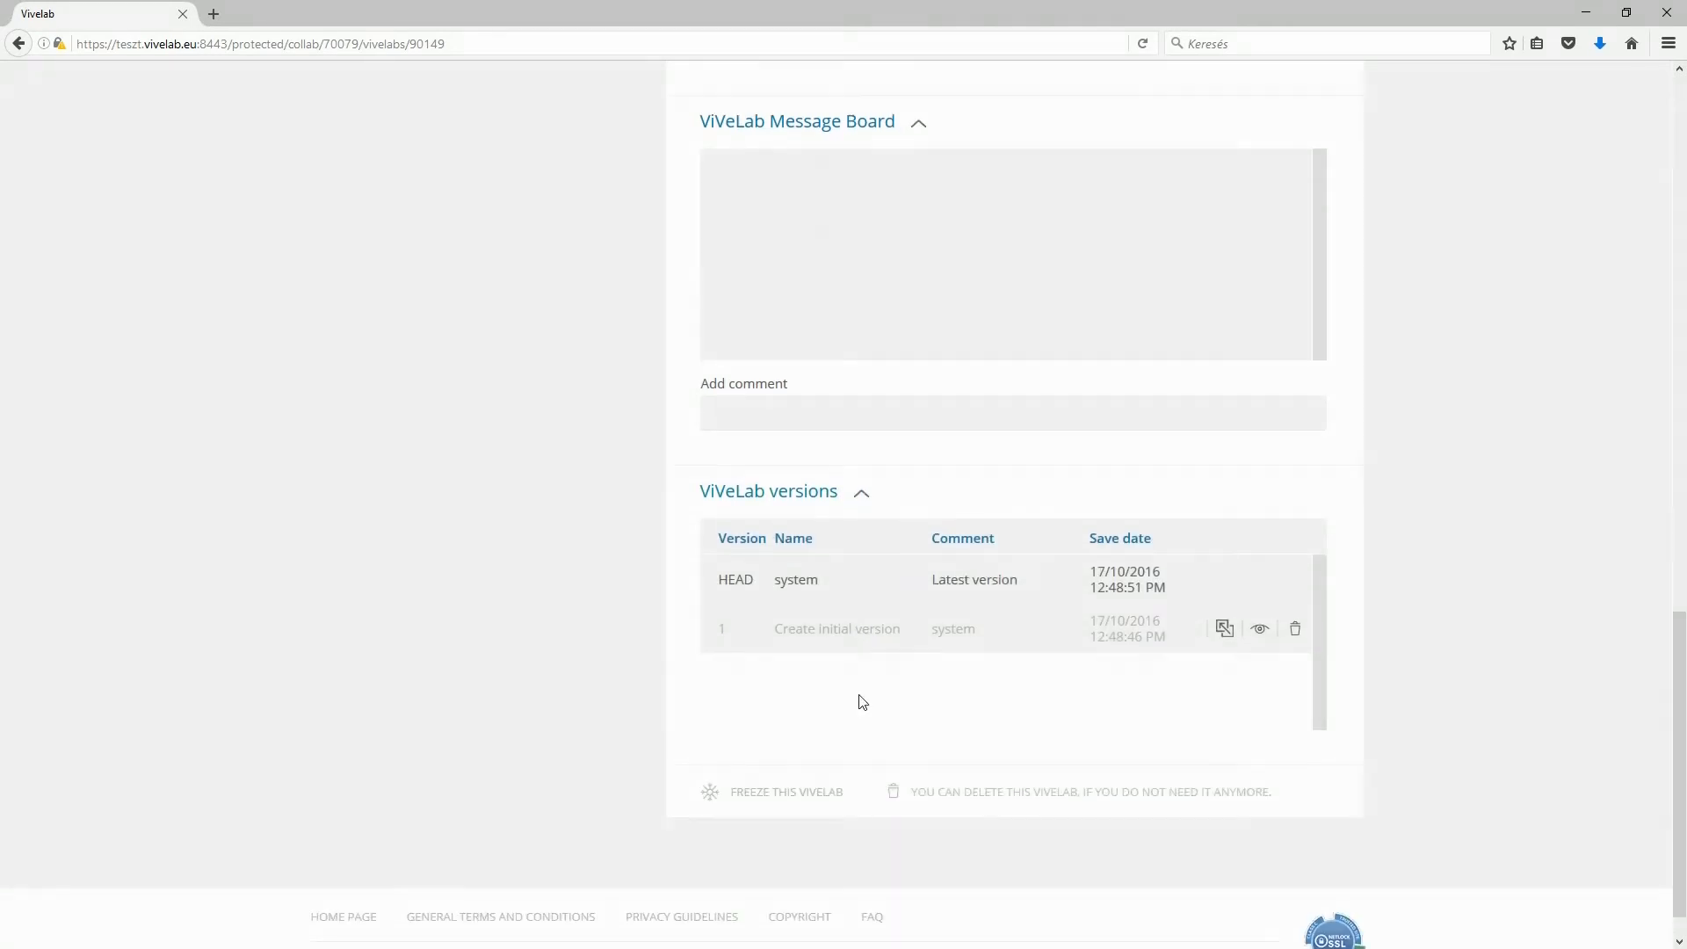
{"action": "scroll", "coordinate": [886, 712], "scroll_direction": "up", "scroll_amount": 15}
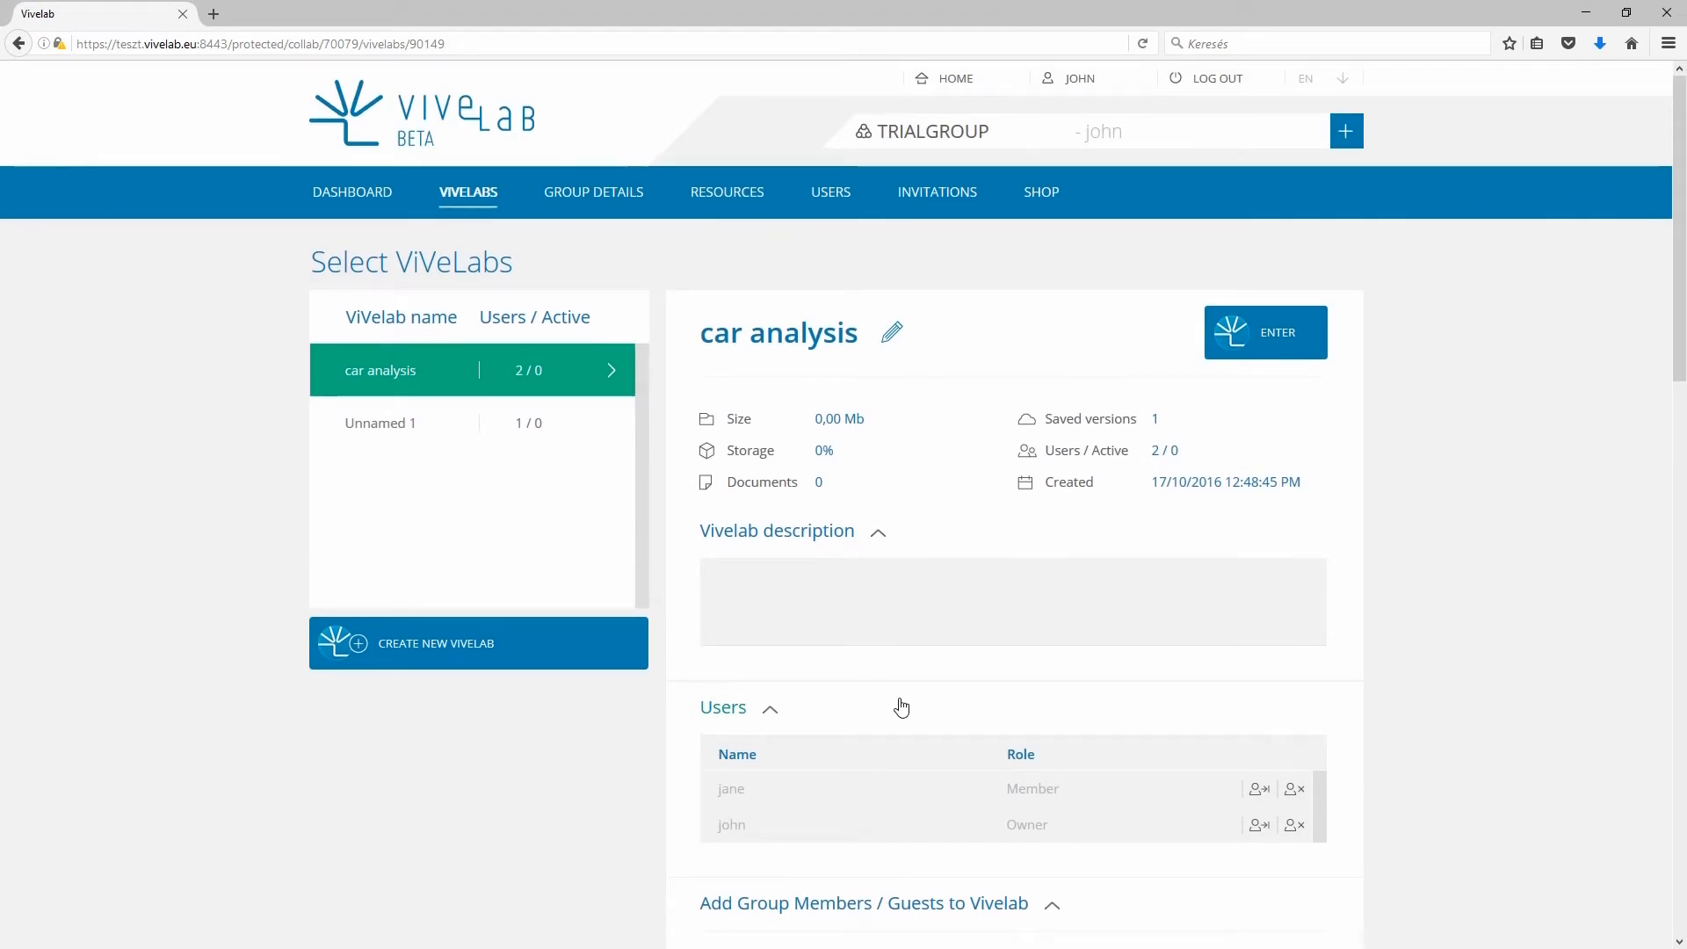
- Enter the car analysis ViVeLab and save the Windows installer CitrixReceiver.exe to Downloads
{"action": "left_click", "coordinate": [1286, 352]}
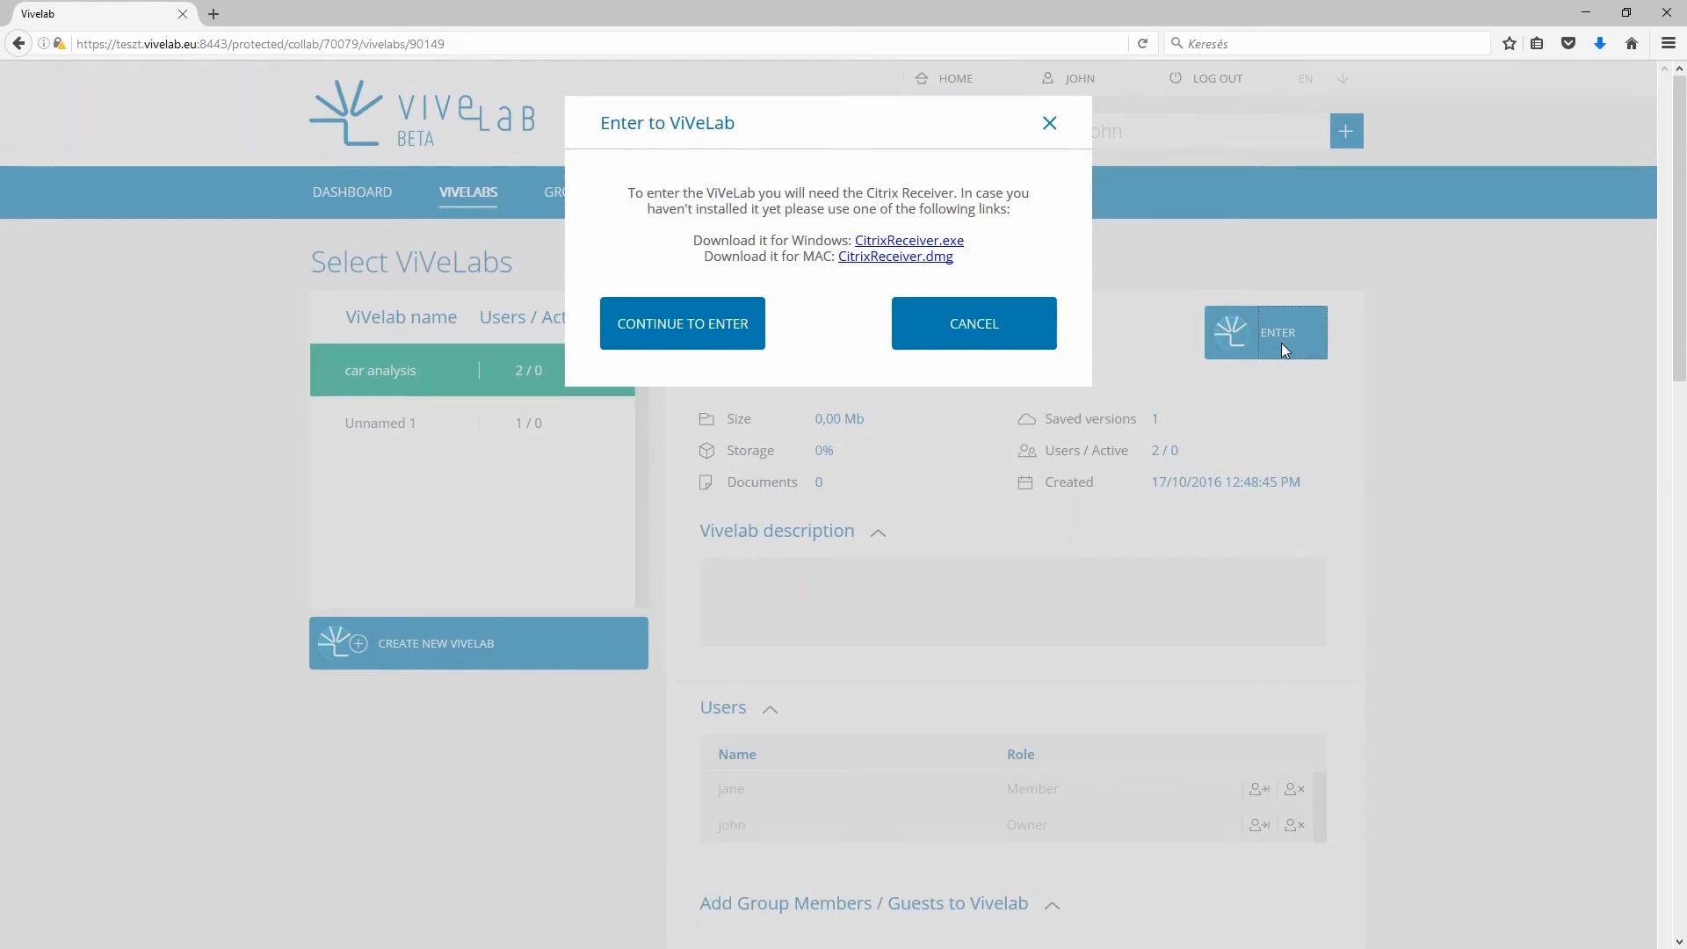
{"action": "left_click", "coordinate": [948, 246]}
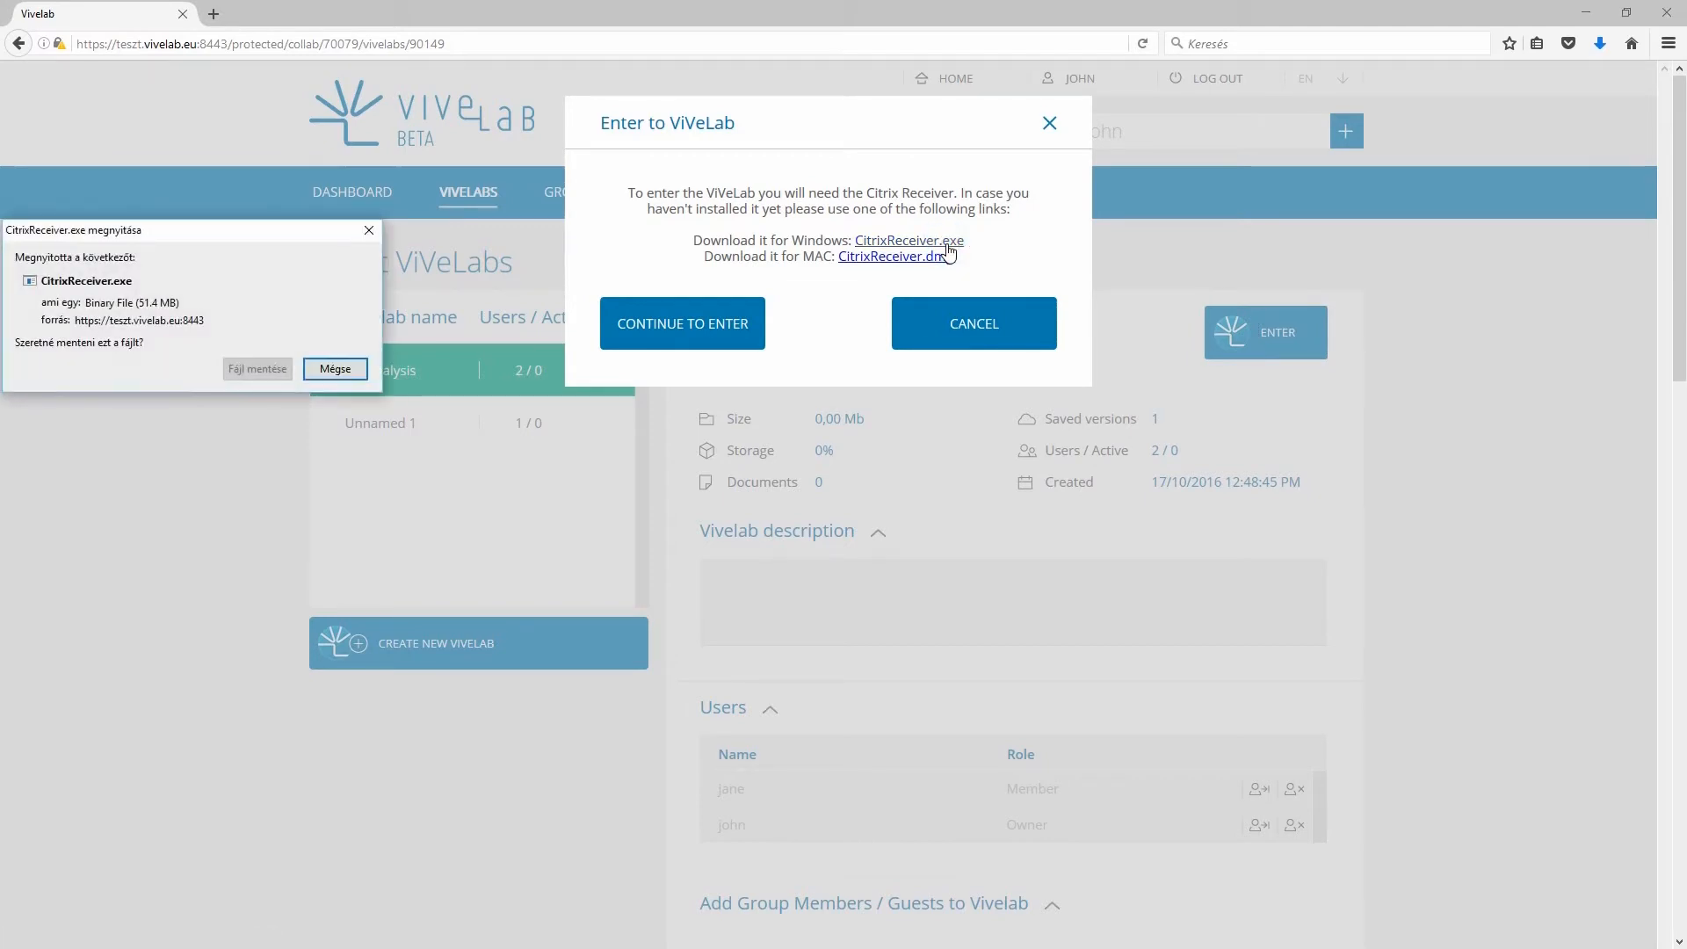
{"action": "left_click", "coordinate": [267, 371]}
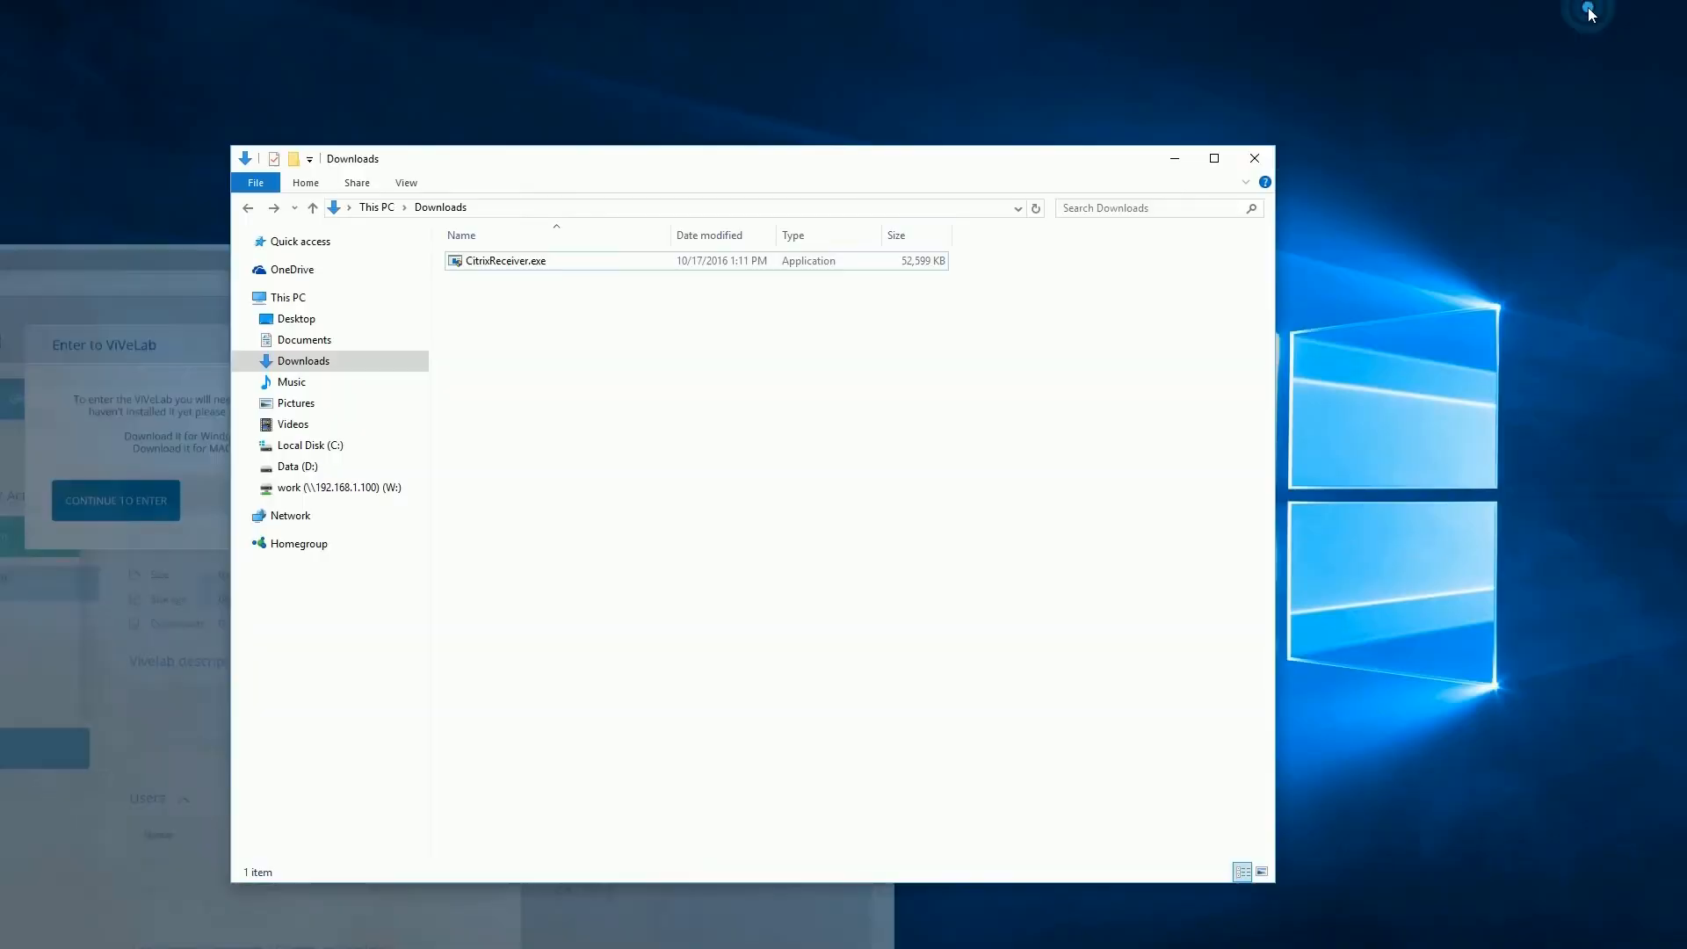
- Run CitrixReceiver.exe from Downloads and complete the Citrix Receiver installation
{"action": "double_click", "coordinate": [494, 262]}
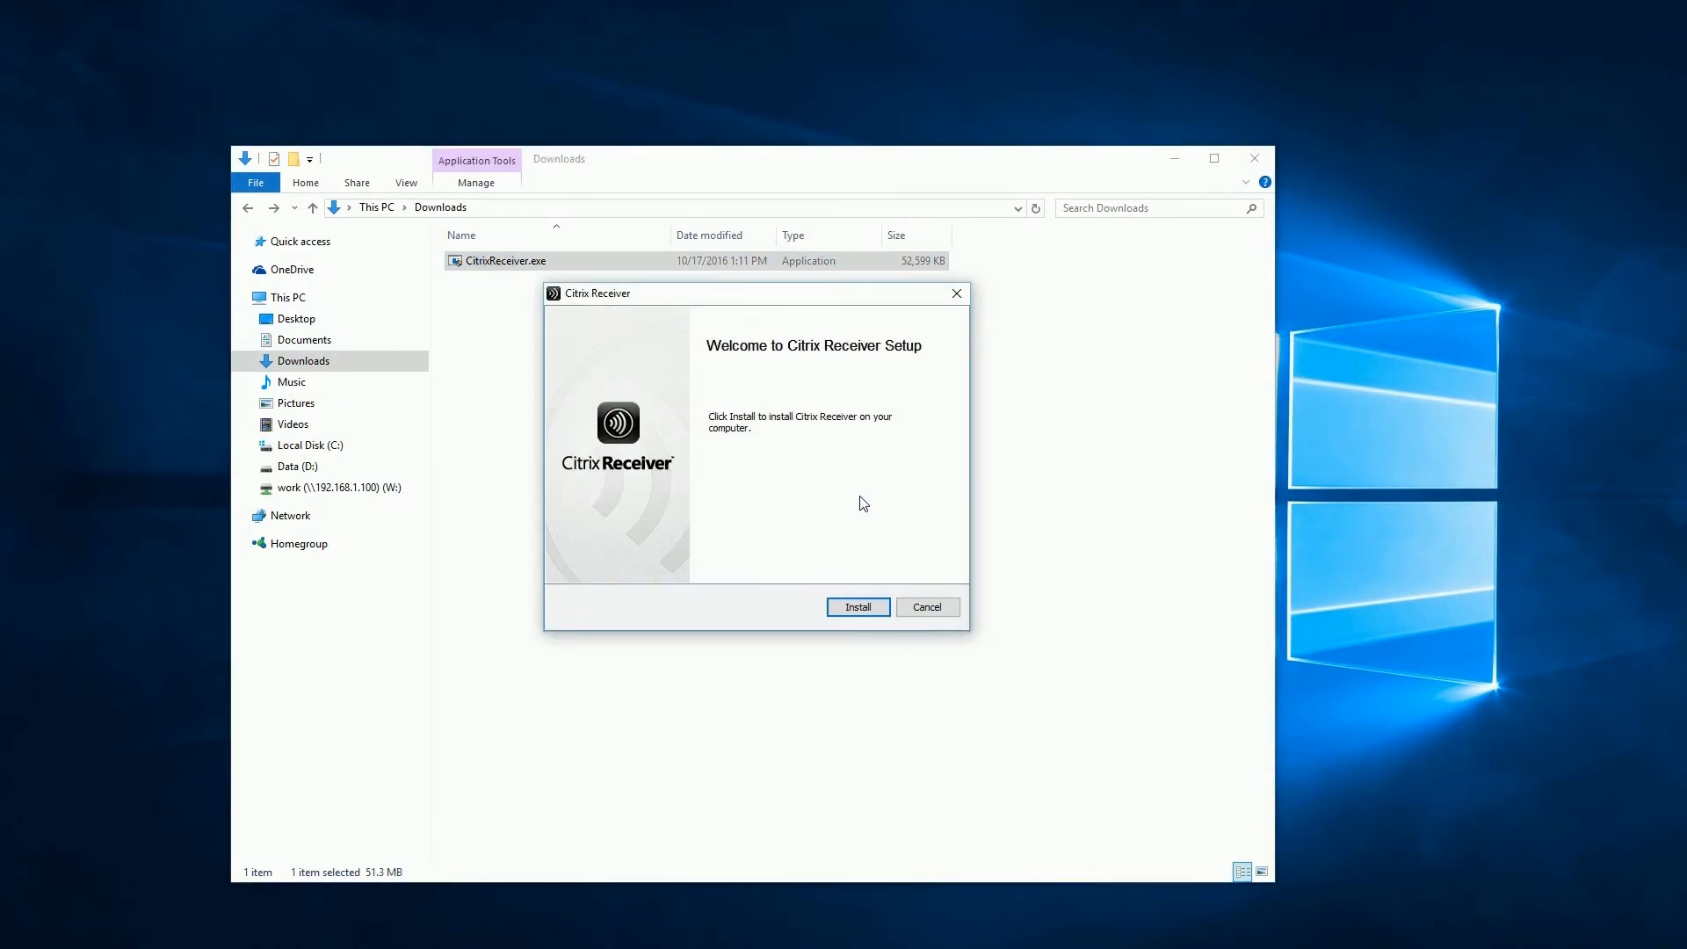
{"action": "left_click", "coordinate": [857, 605]}
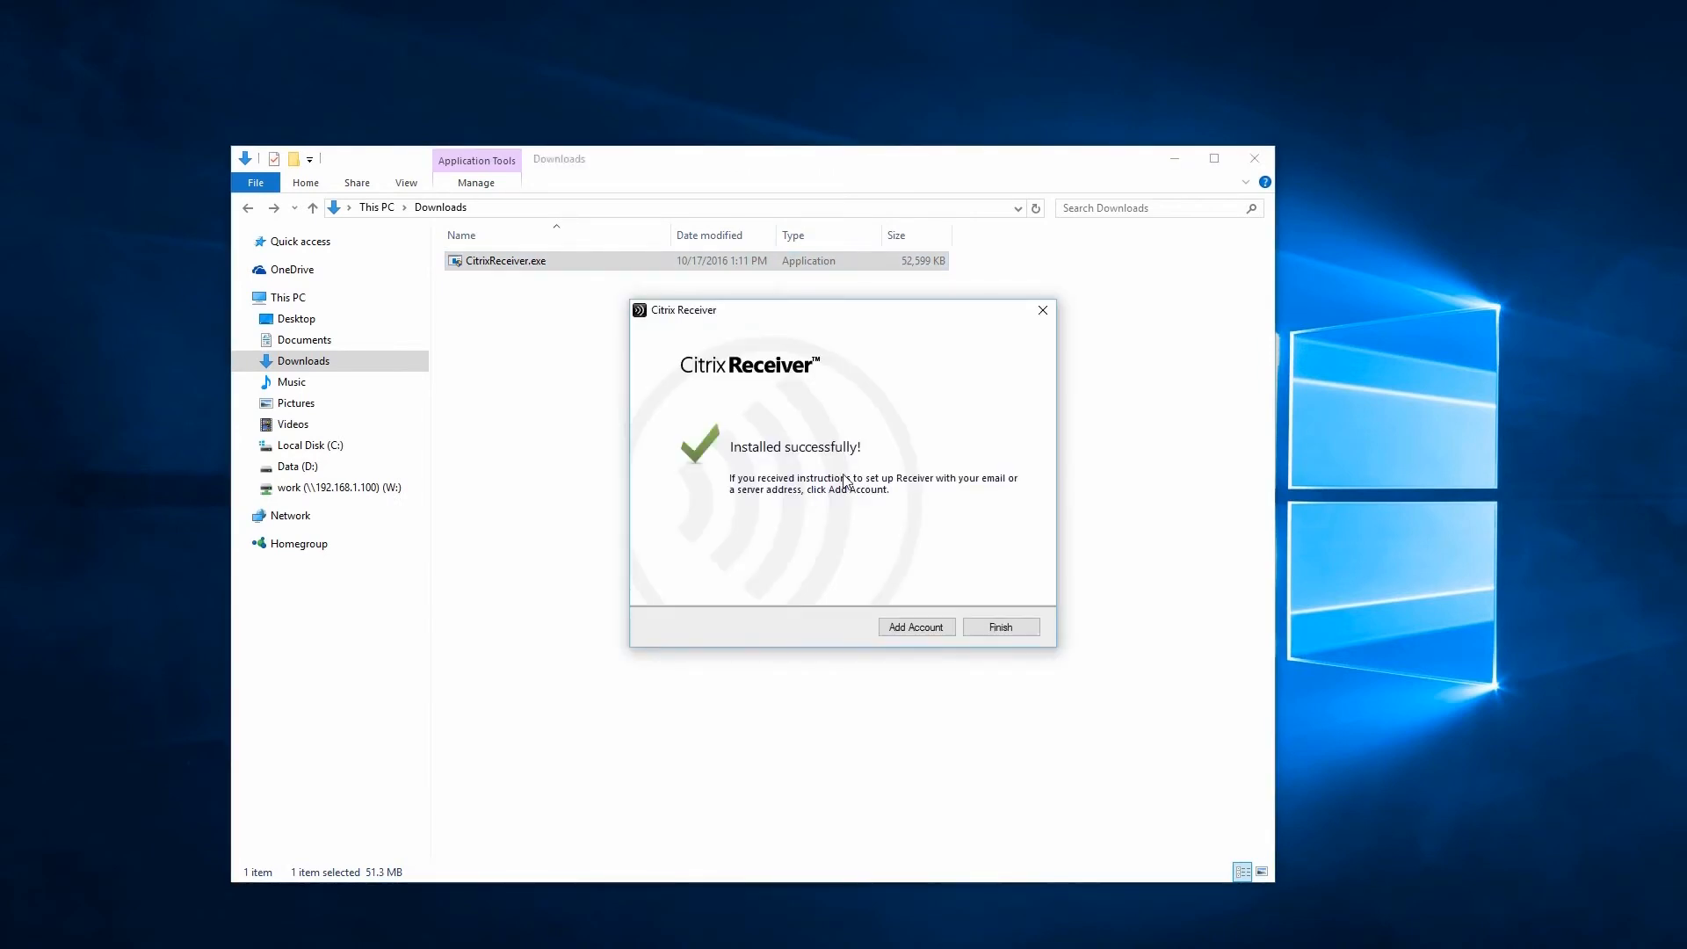
{"action": "left_click", "coordinate": [1002, 627]}
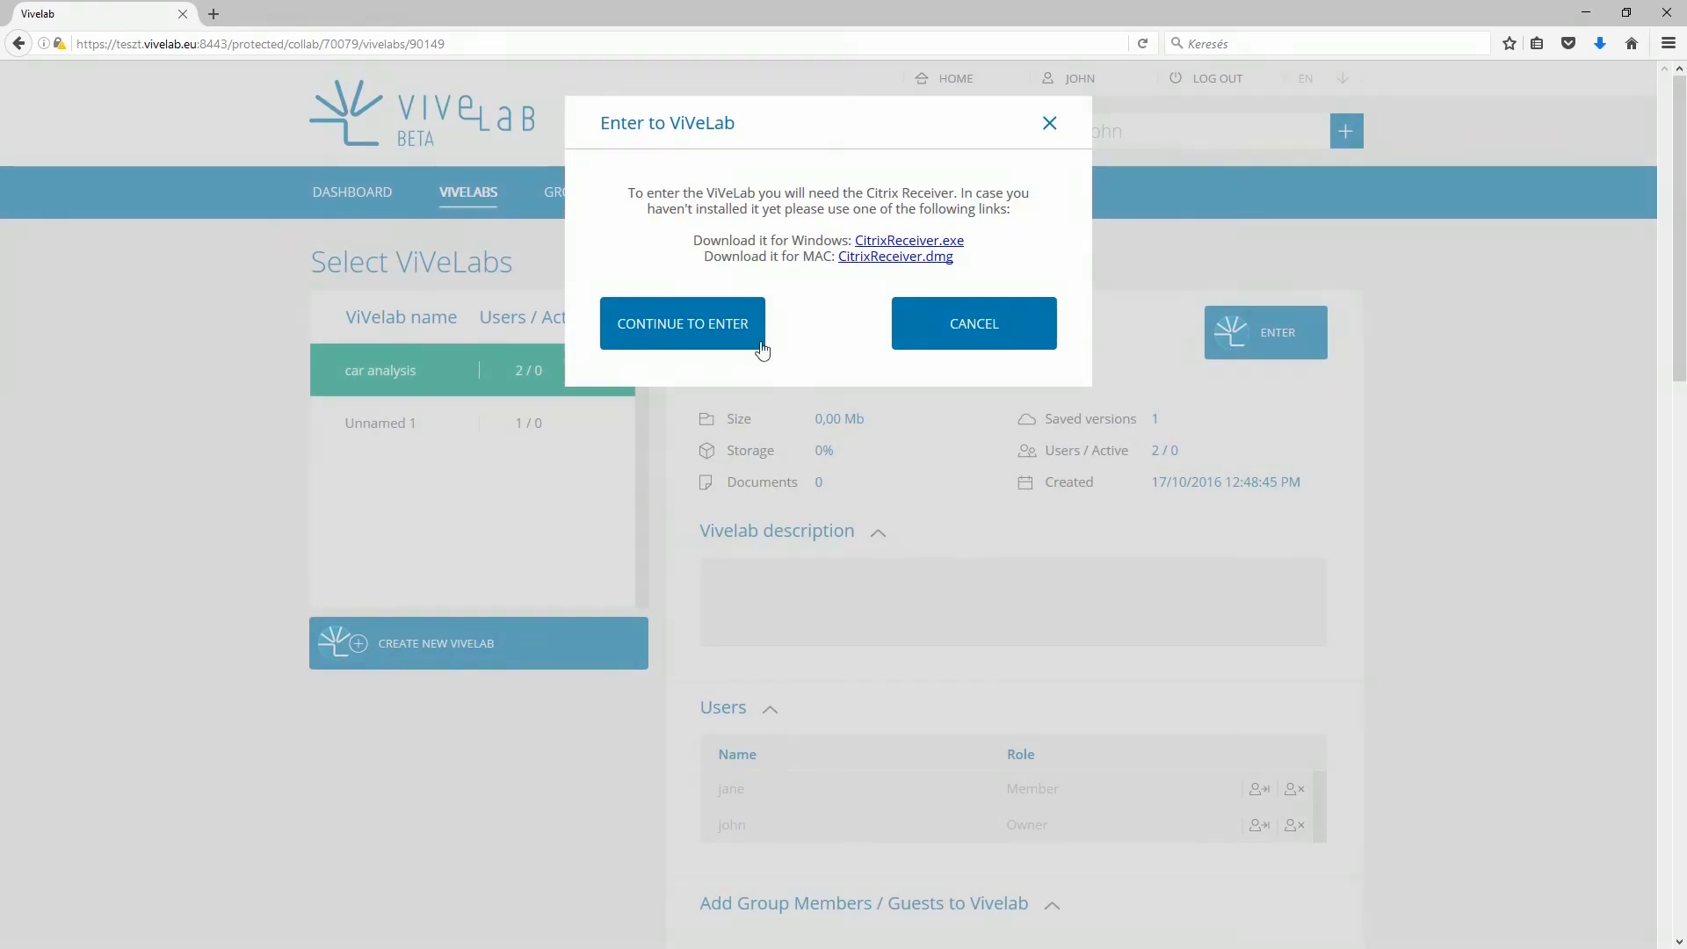
- Continue entering car analysis and launch launch.ica in Citrix Connection Manager to start the ViveLab client
{"action": "left_click", "coordinate": [742, 332]}
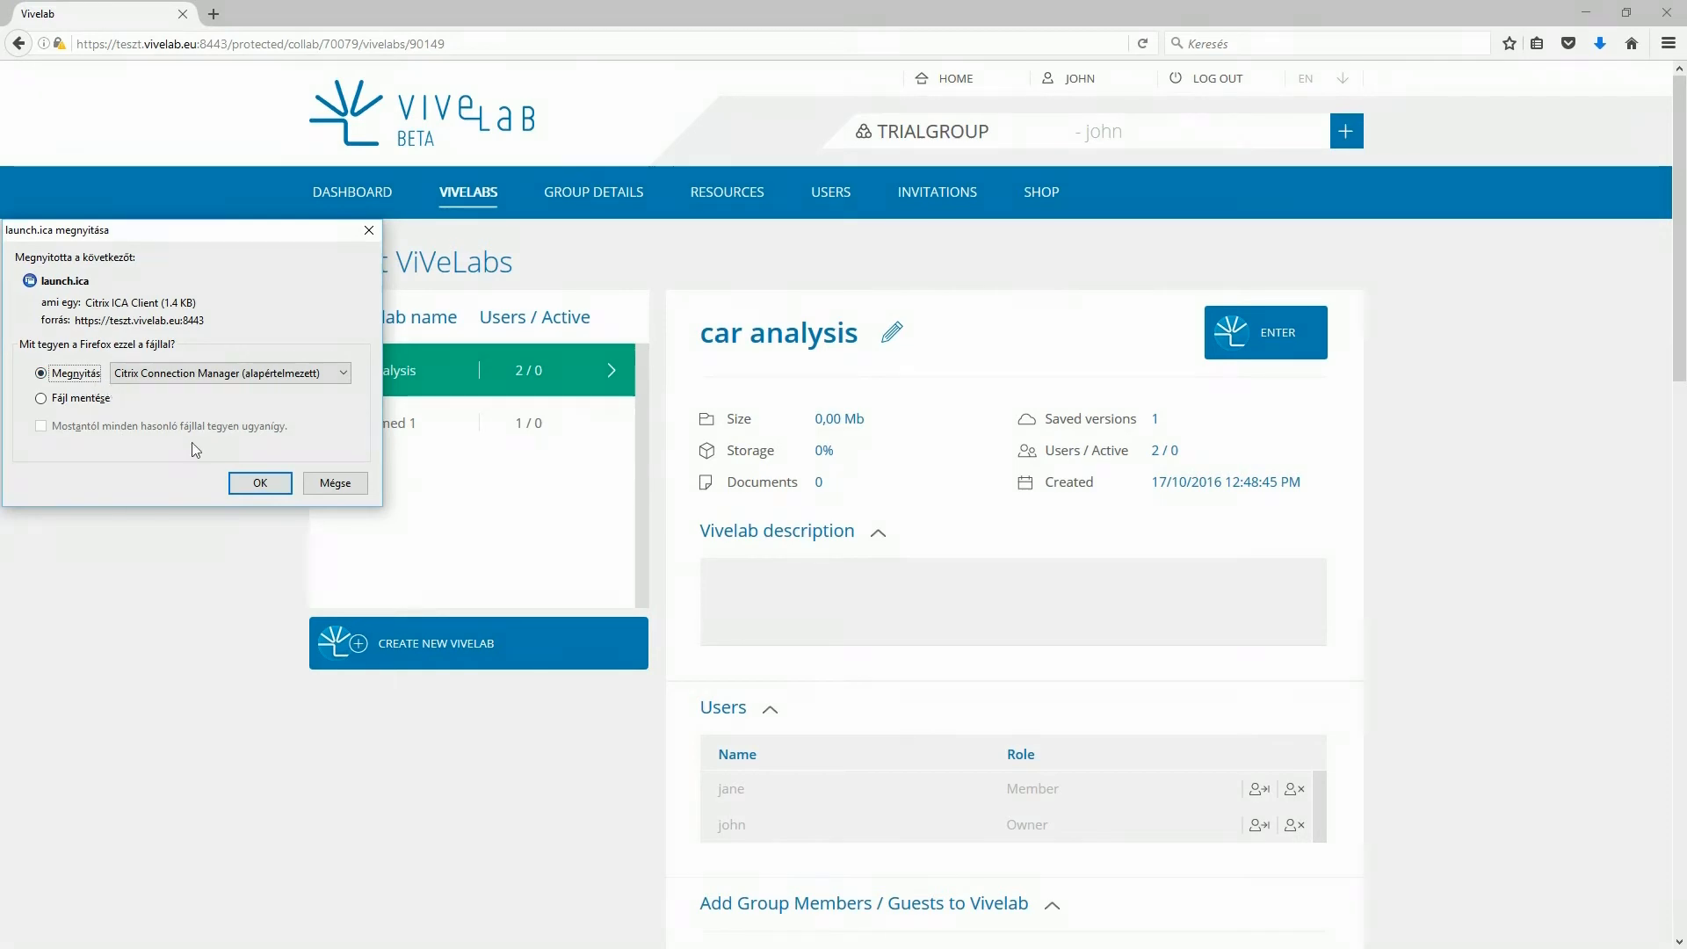
{"action": "left_click", "coordinate": [245, 479]}
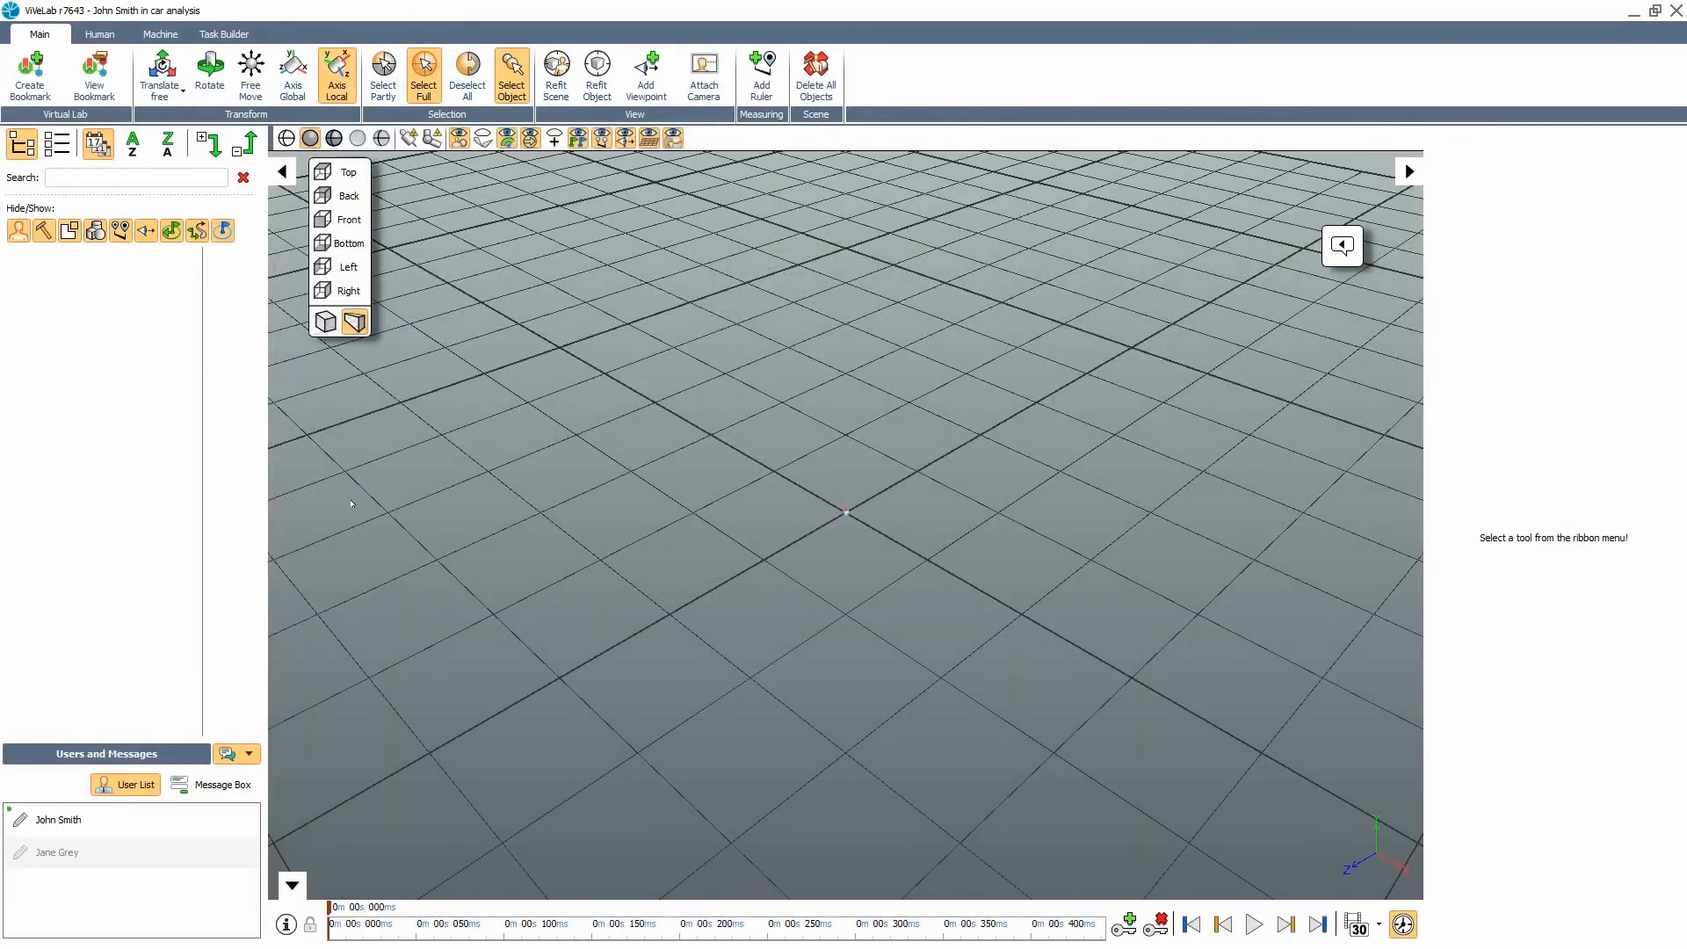
- Orbit the view around the car analysis lab's empty 3D grid scene
{"action": "left_click_drag", "start_coordinate": [539, 601], "coordinate": [388, 580]}
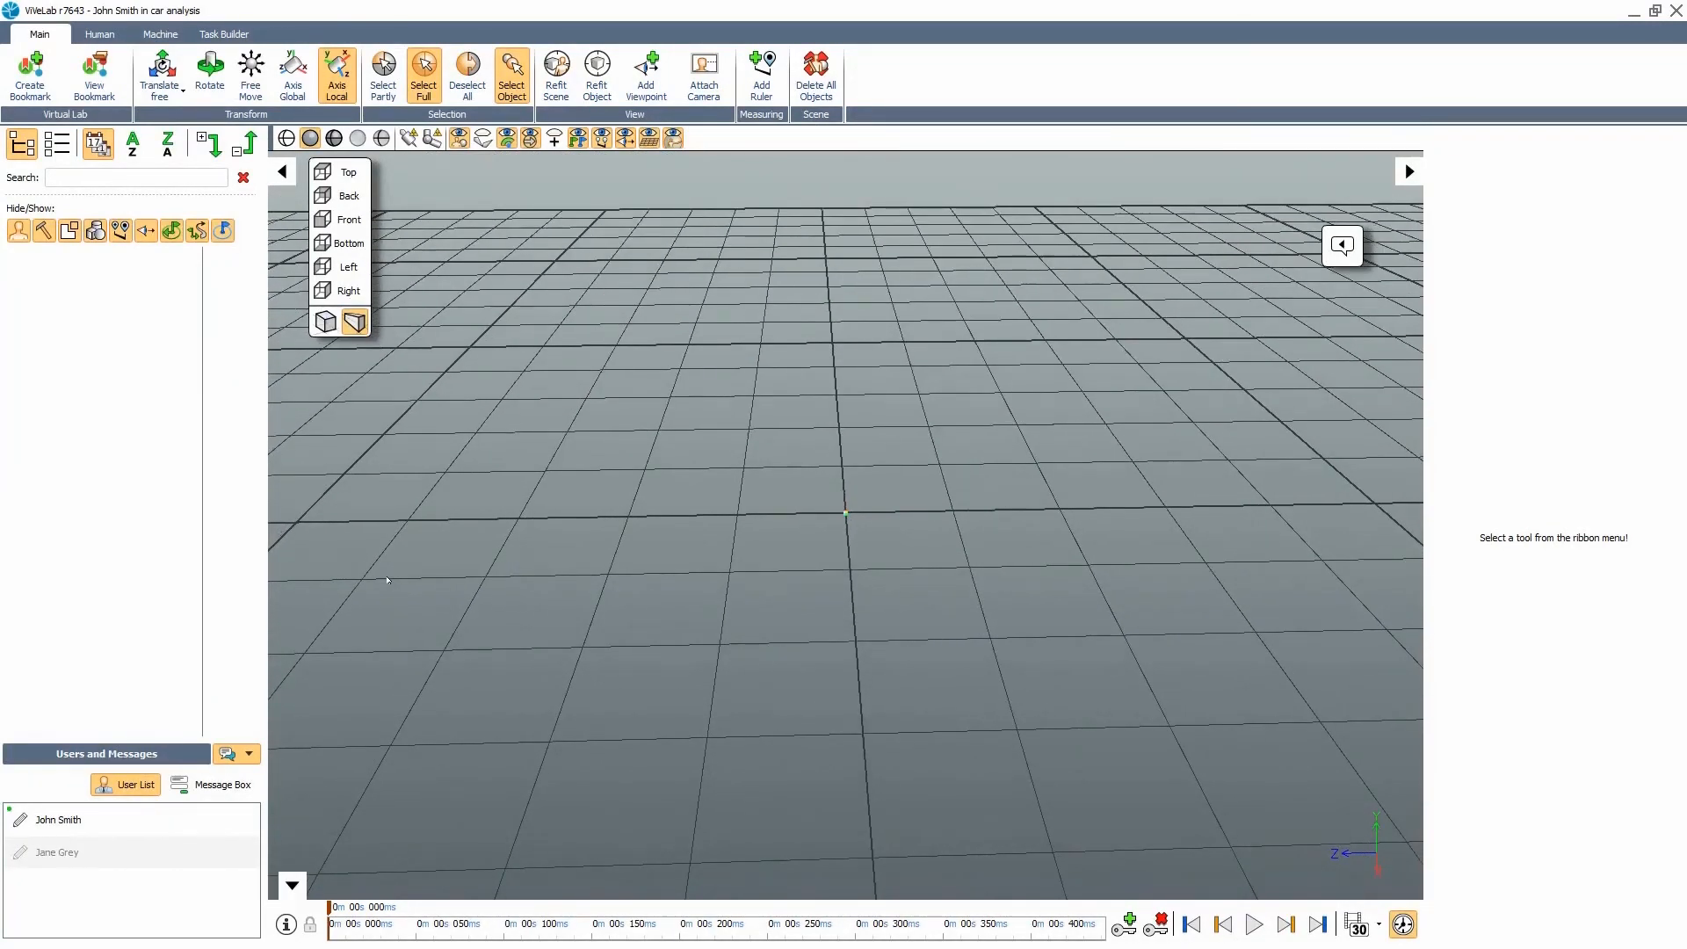